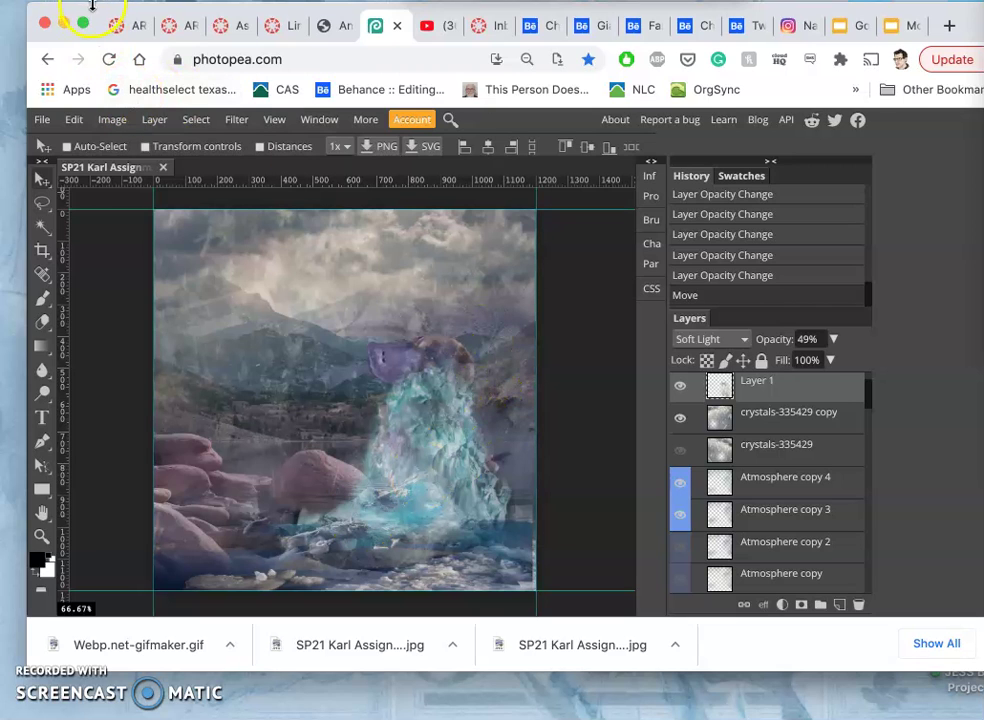
- Bring the nine-panel storyboard sketch screenshot forward, then hide all windows to reveal the desktop
left_click_drag(95, 10, 72, 70)
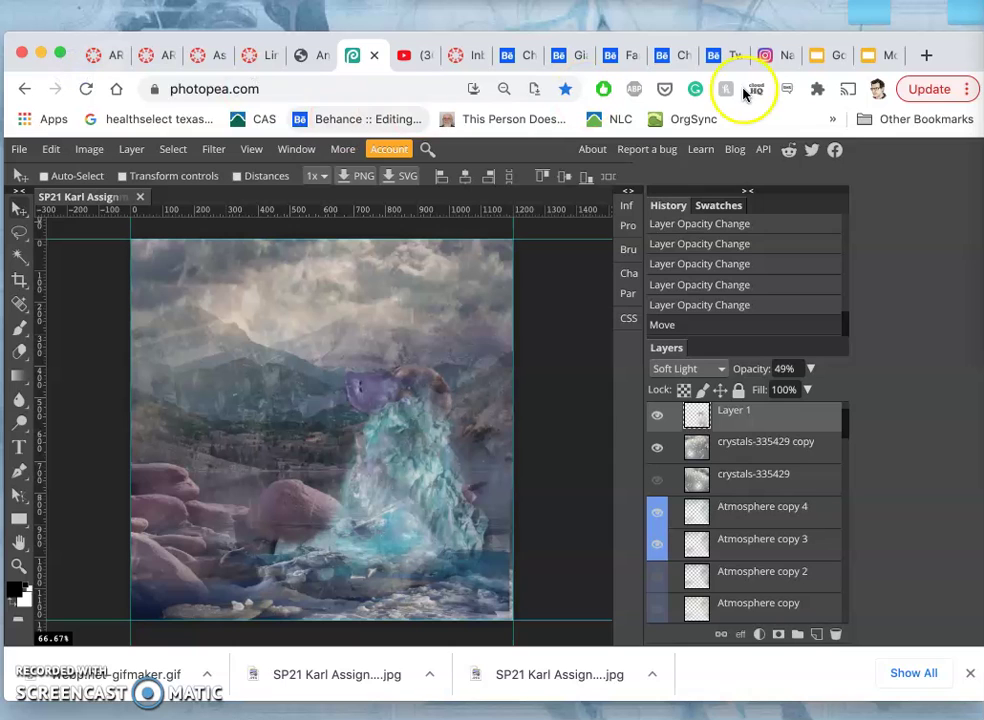
key("super+Tab")
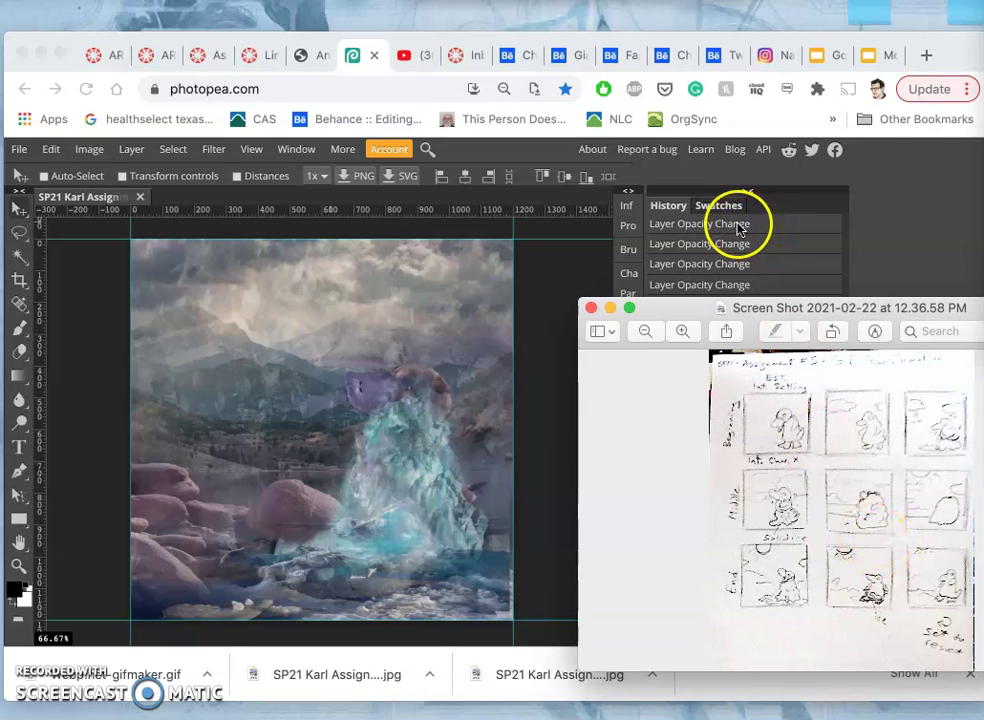
key("ctrl+Down")
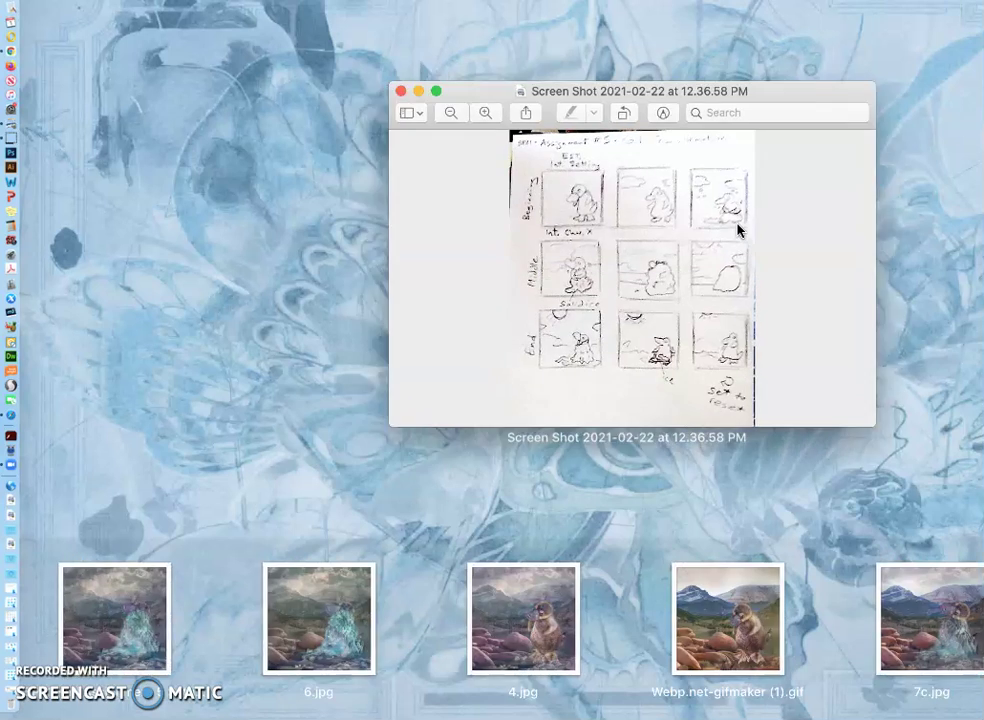
key("Escape")
key("ctrl+Up")
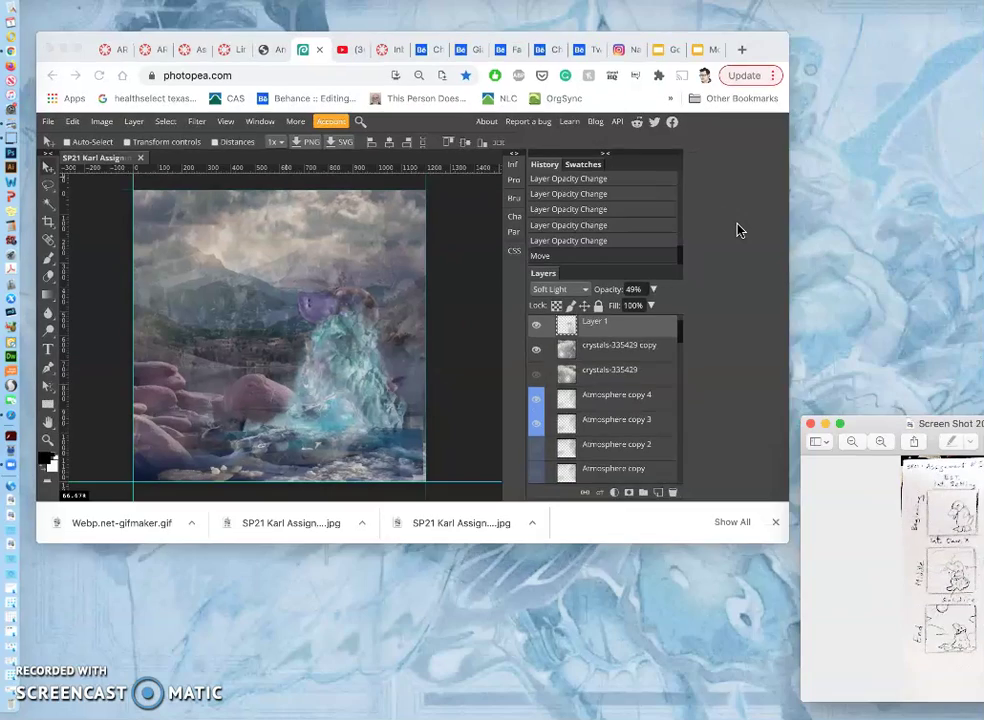
left_click(852, 208)
key("F11")
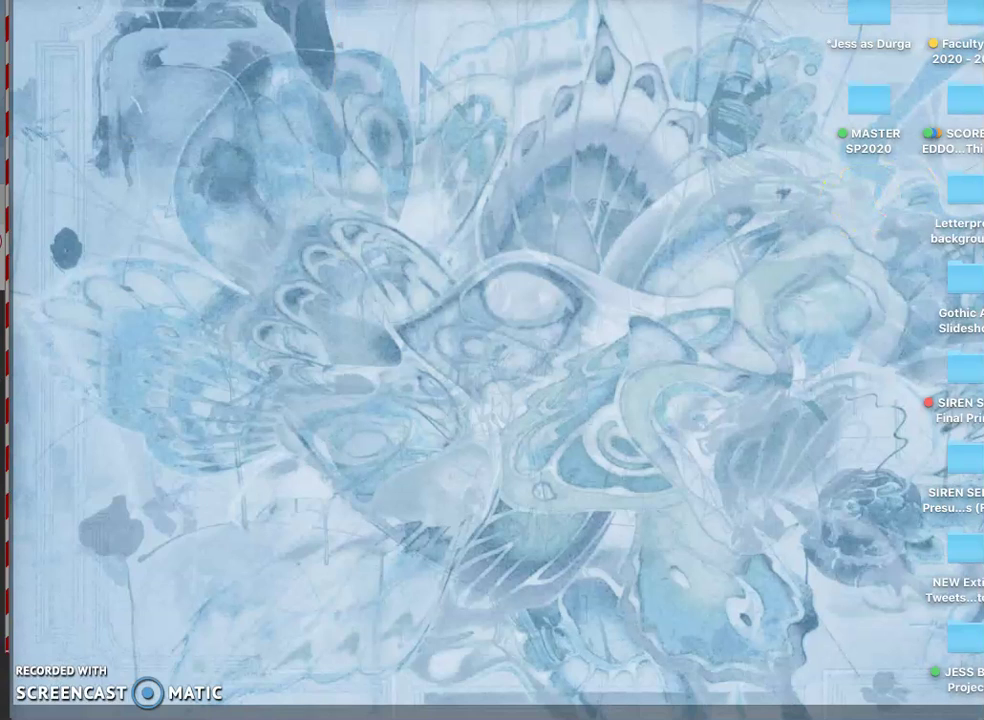
- Open the Assignment #5 folder and scroll through Photopea's layers for reference
key("F11")
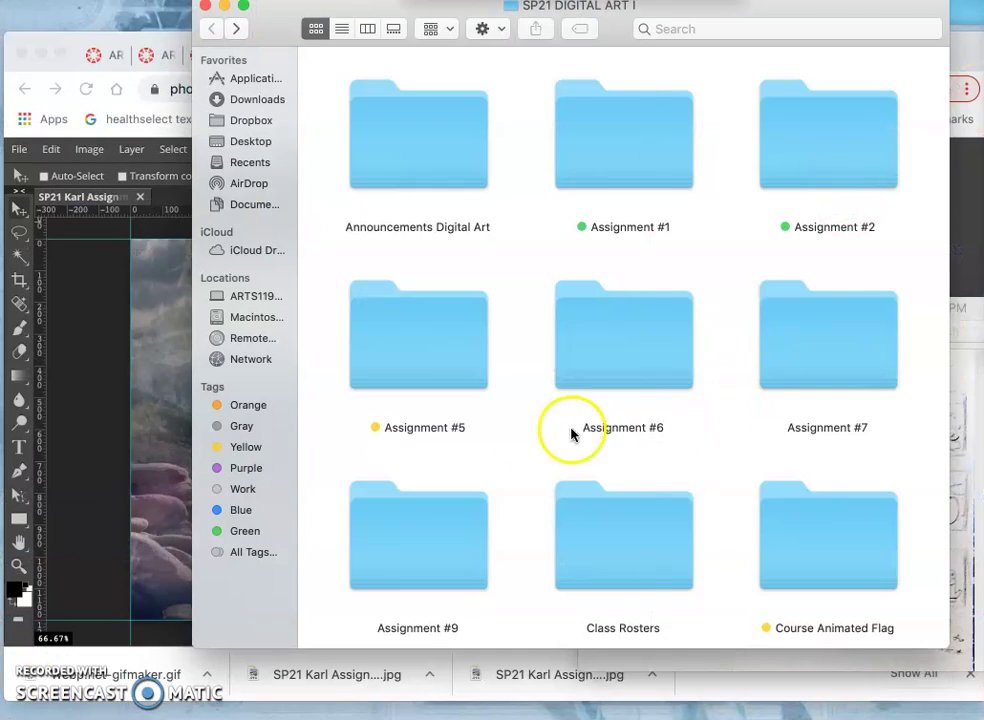
double_click(427, 339)
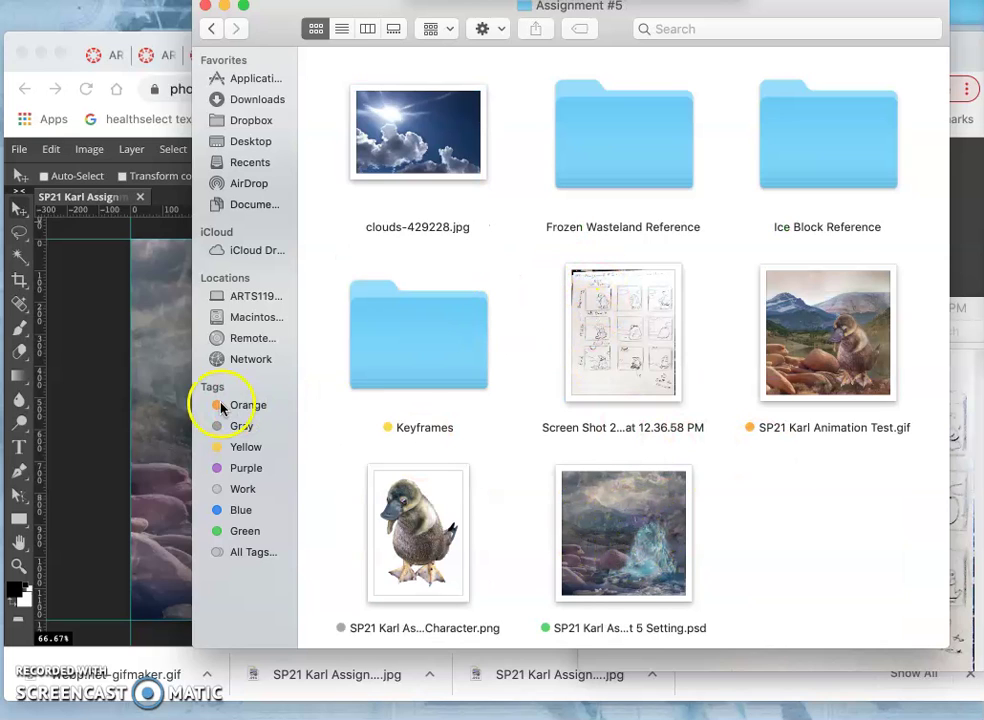
left_click(163, 413)
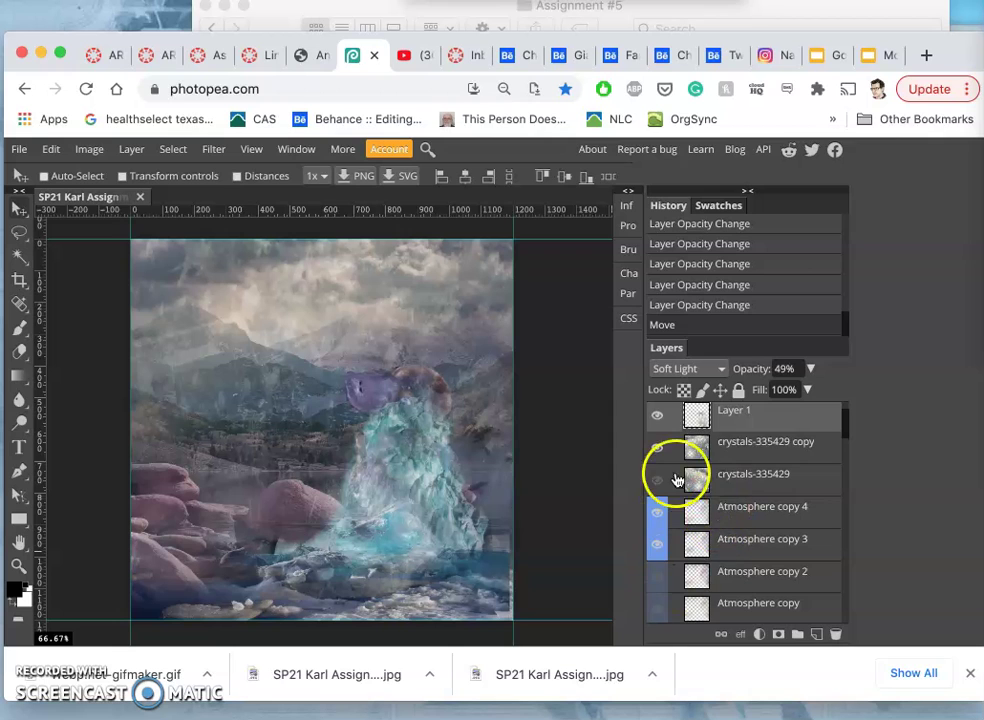
scroll(691, 563, "down", 20)
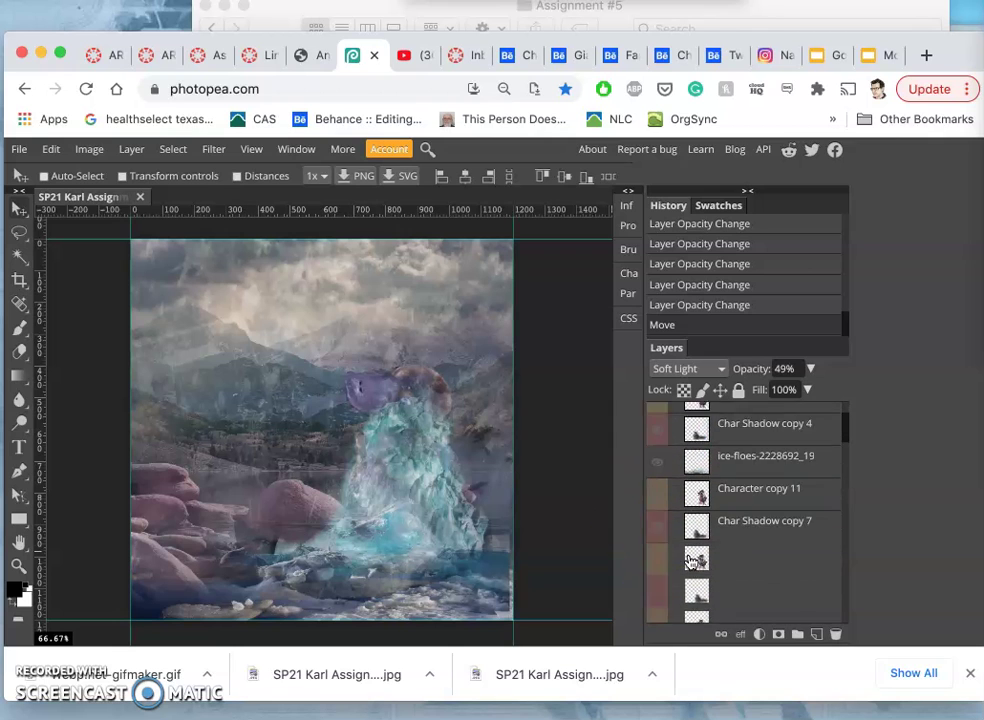
scroll(691, 563, "down", 10)
scroll(691, 563, "up", 20)
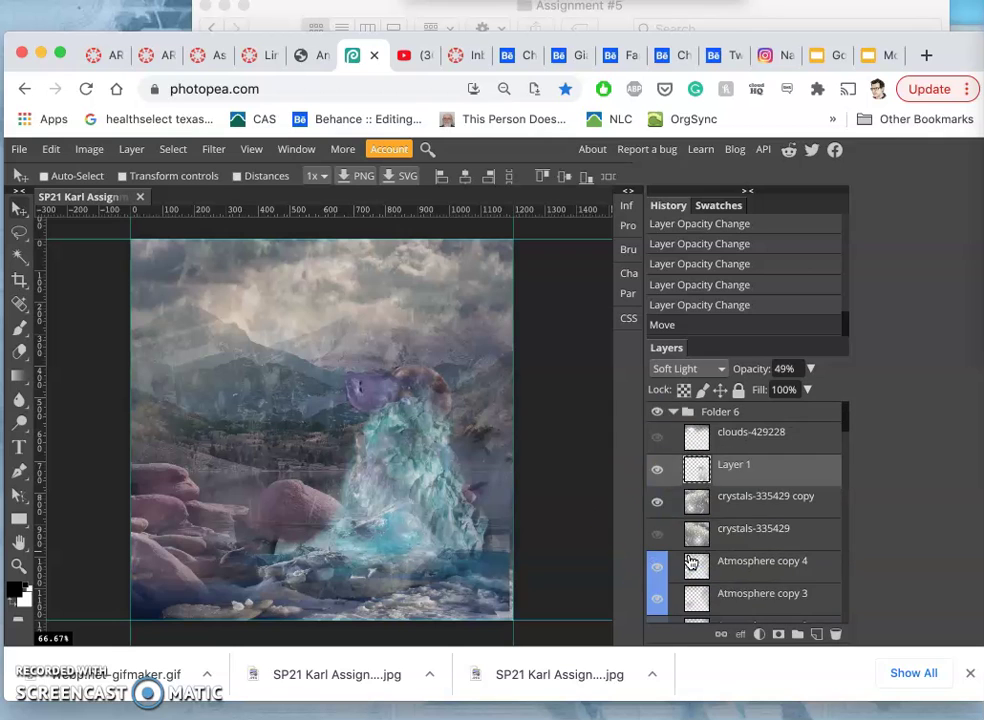
- Browse the Keyframes subfolder's thumbnails, then go back to Assignment #5
left_click(664, 10)
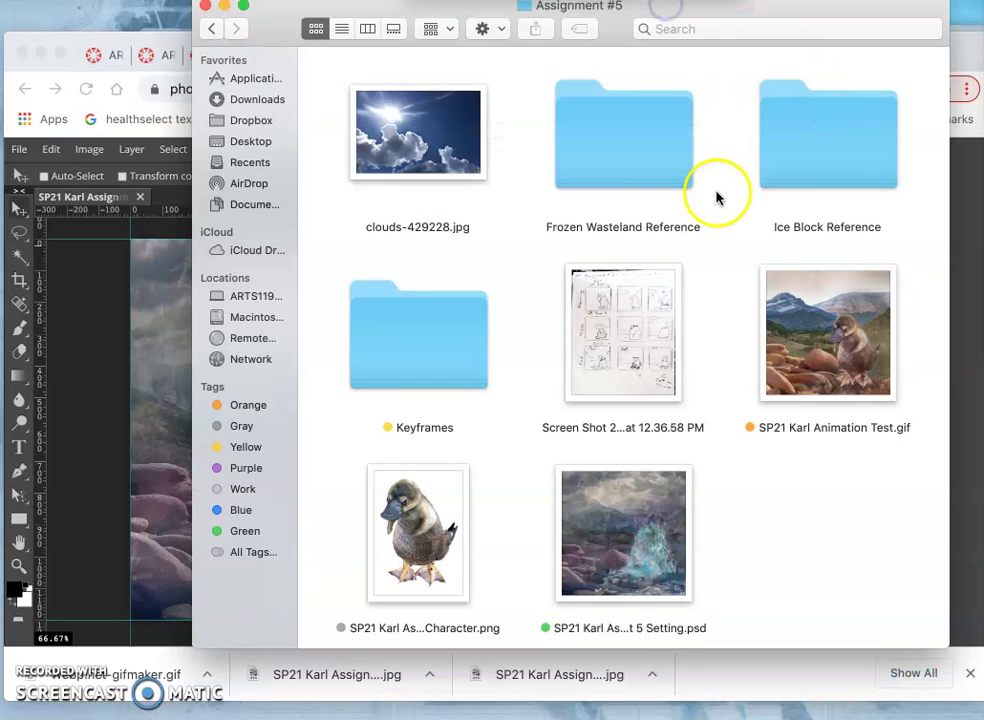
double_click(440, 378)
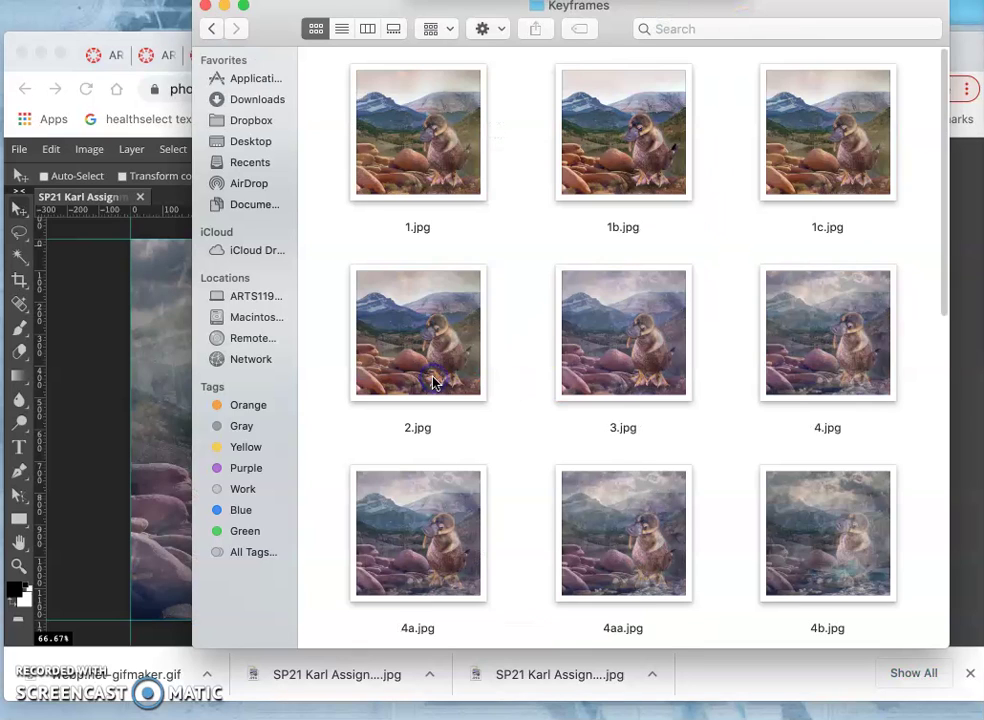
scroll(517, 285, "down", 5)
scroll(517, 285, "down", 10)
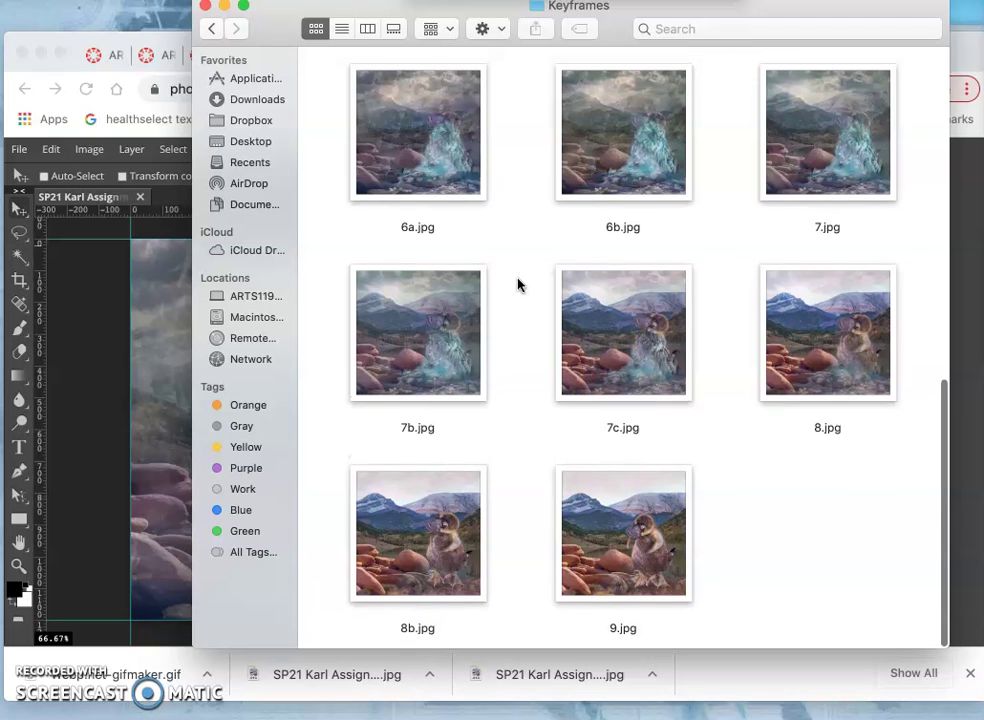
scroll(615, 484, "up", 15)
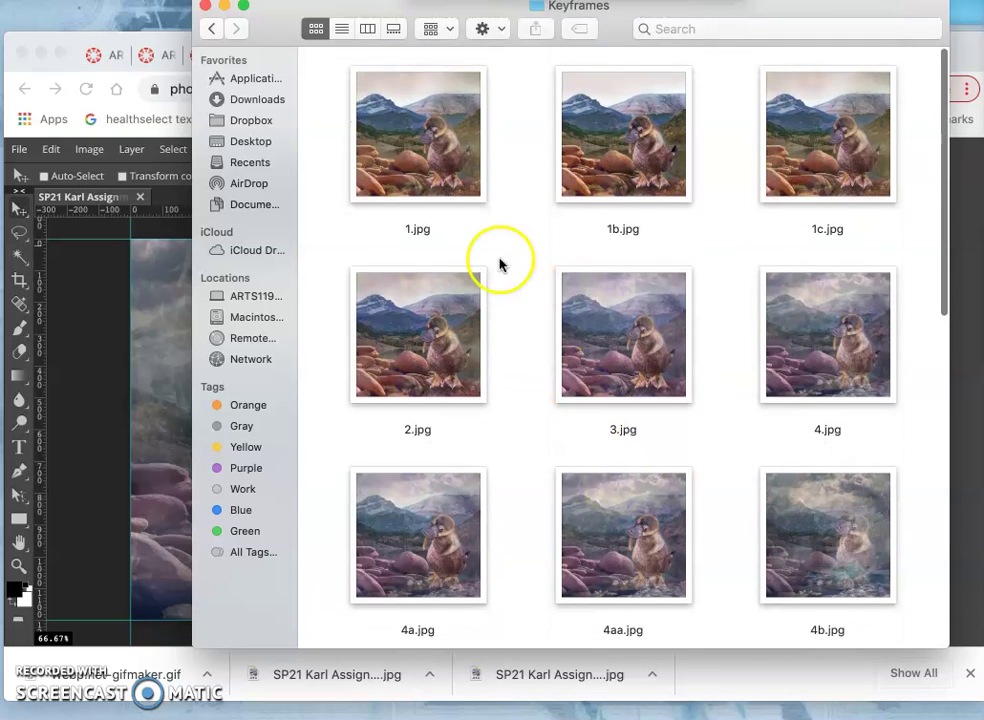
left_click(211, 29)
right_click(818, 385)
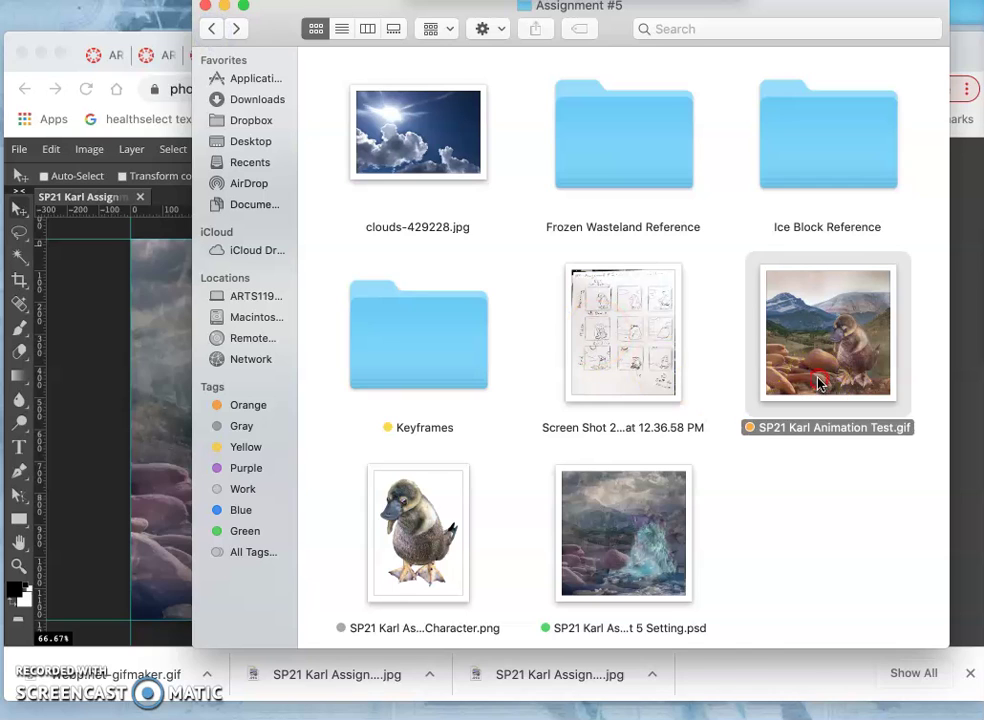
mouse_move(846, 357)
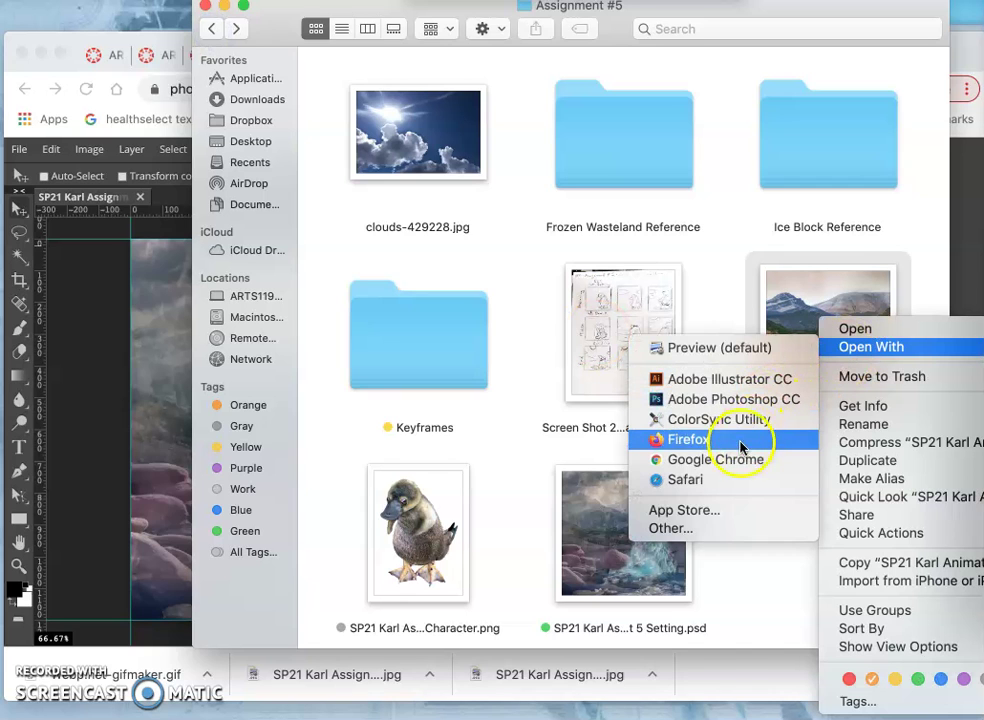
left_click(709, 481)
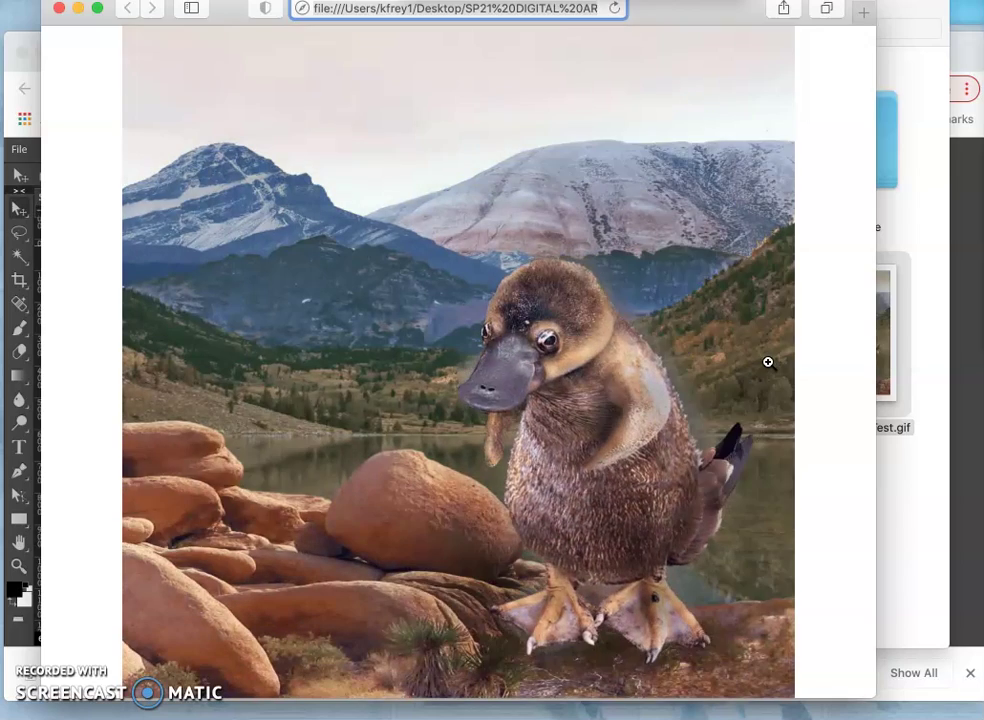
left_click(768, 351)
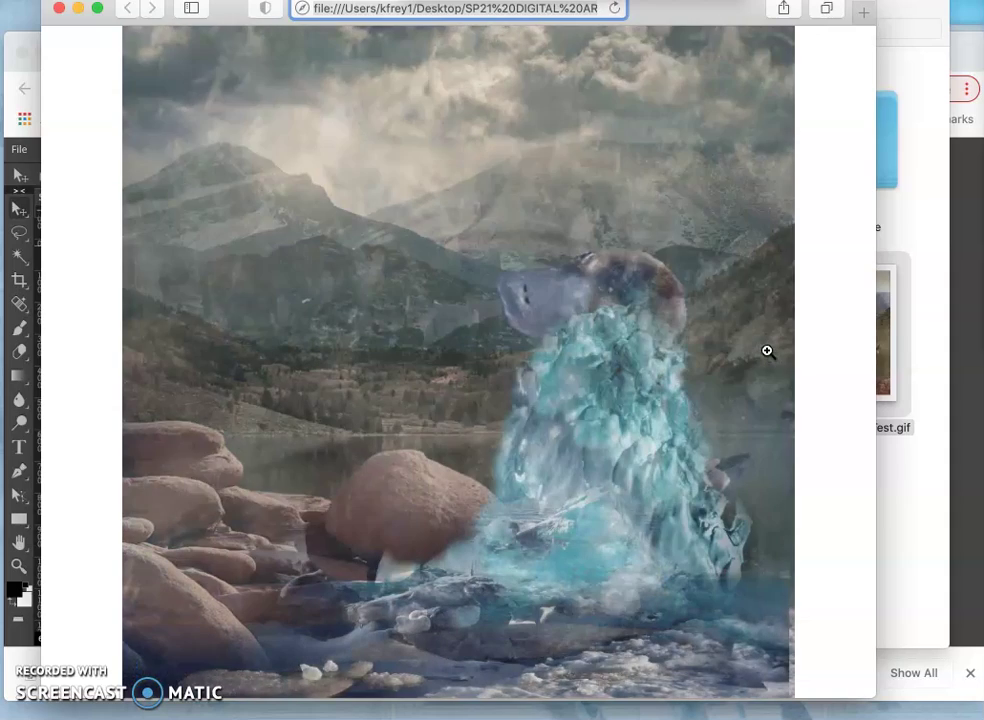
left_click(744, 367)
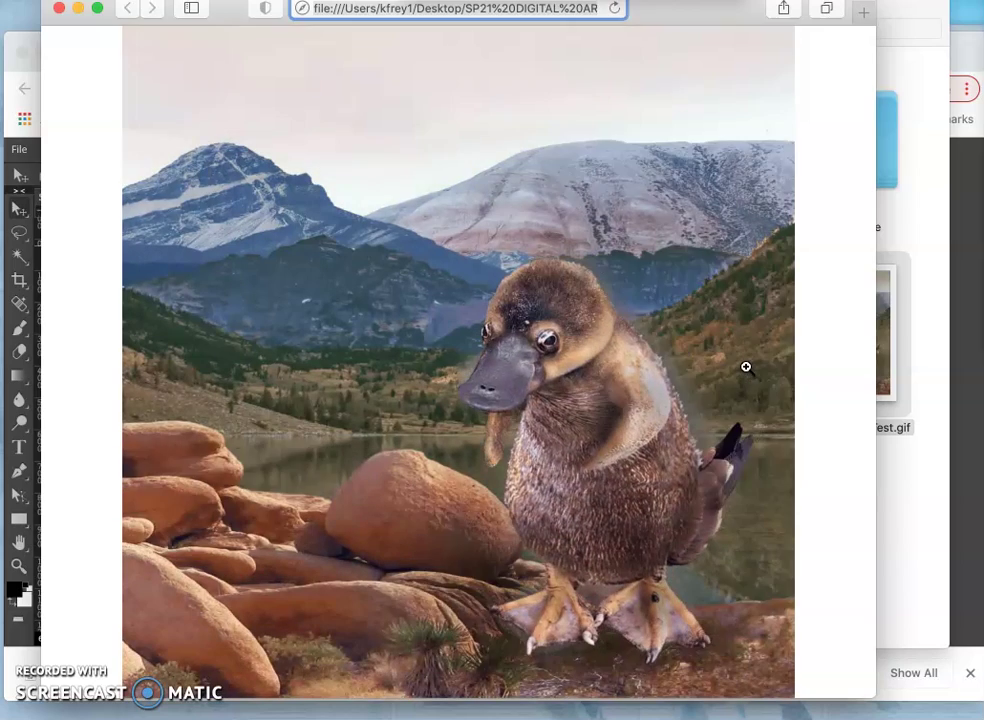
left_click(760, 377)
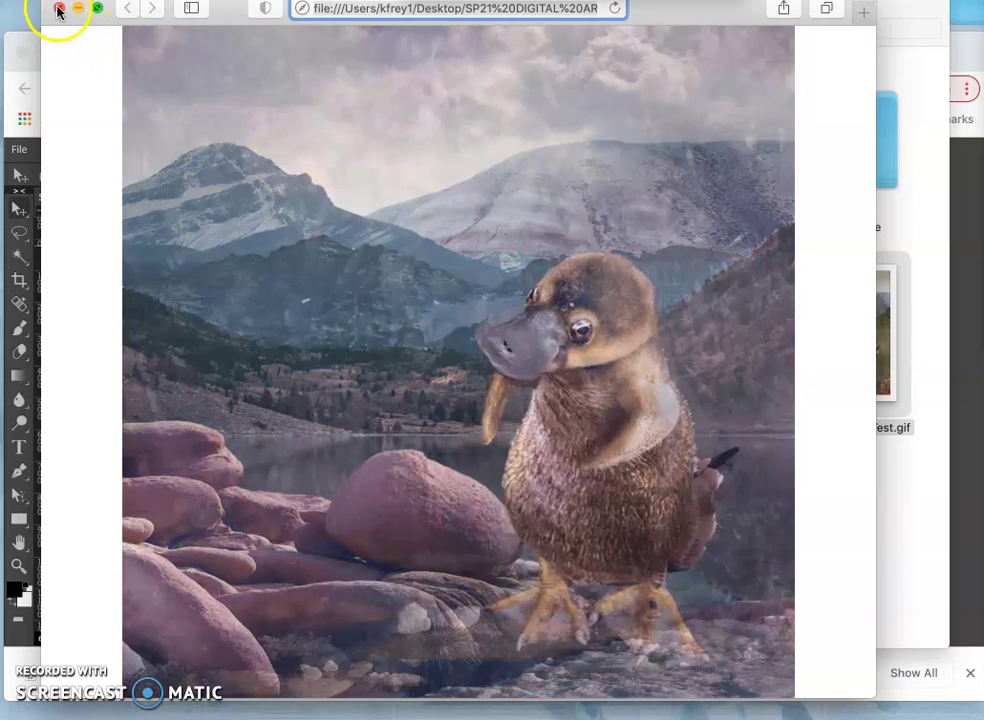
left_click(59, 8)
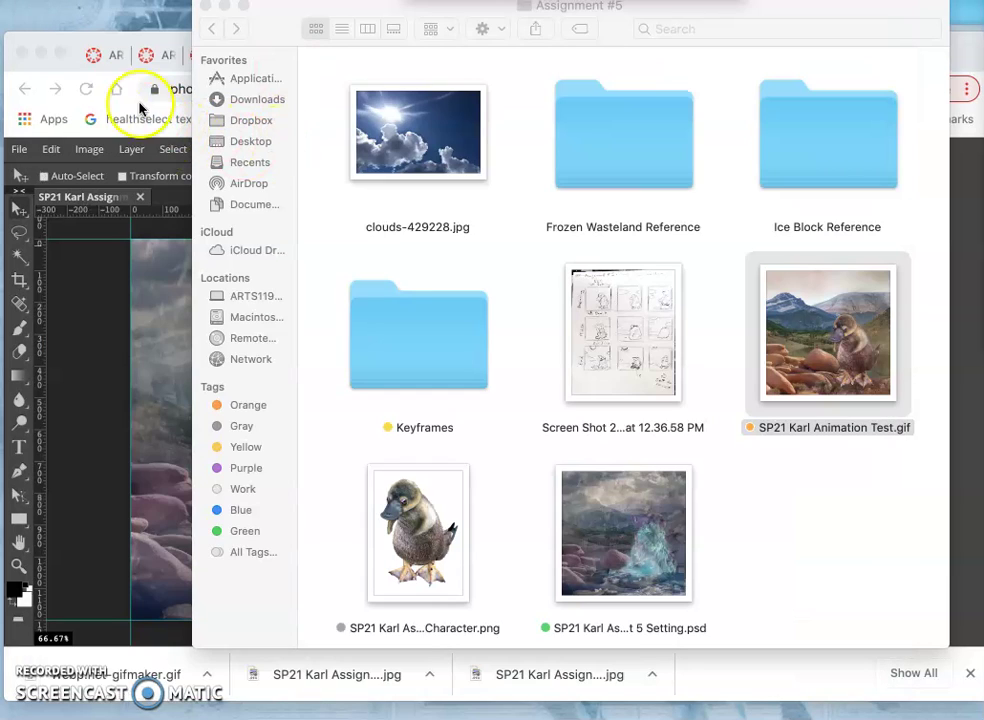
left_click(72, 64)
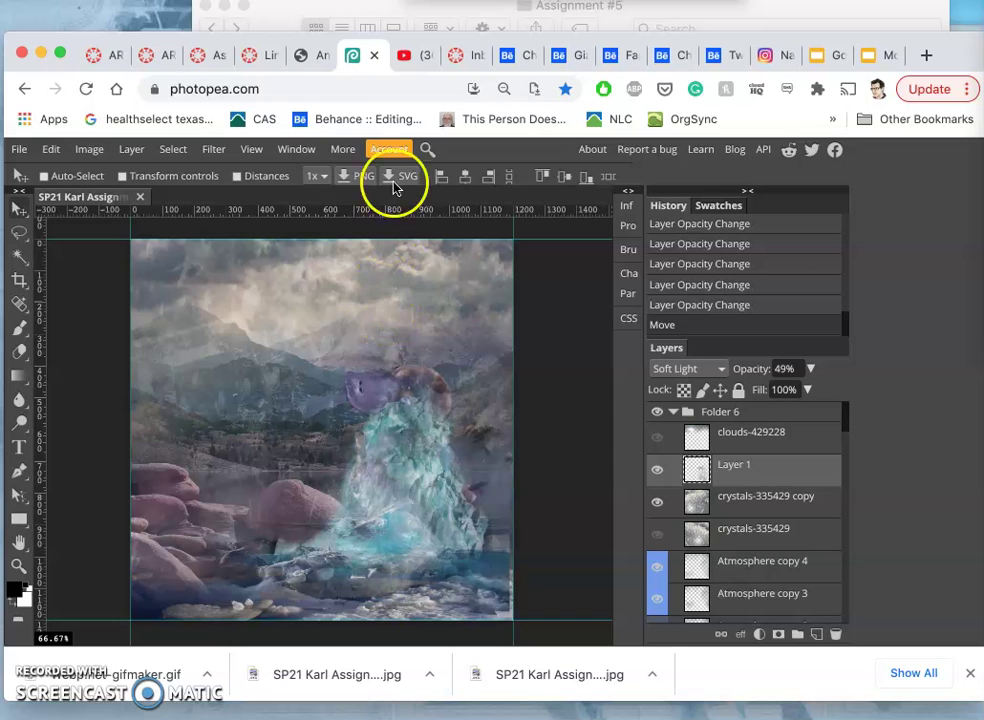
left_click(207, 54)
scroll(325, 230, "up", 3)
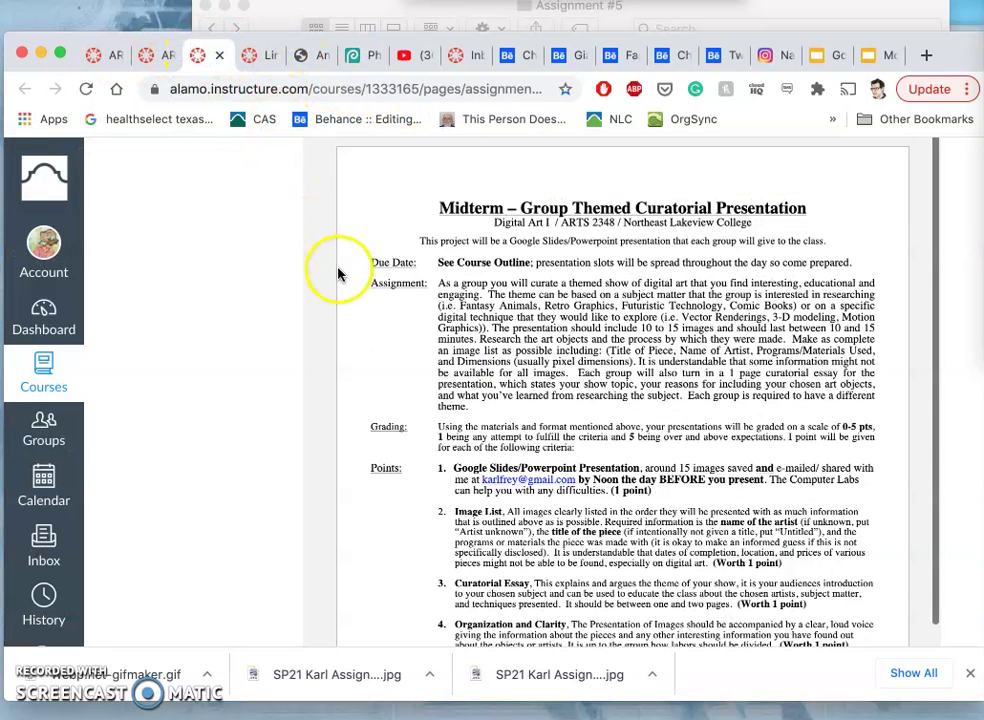
scroll(171, 279, "up", 5)
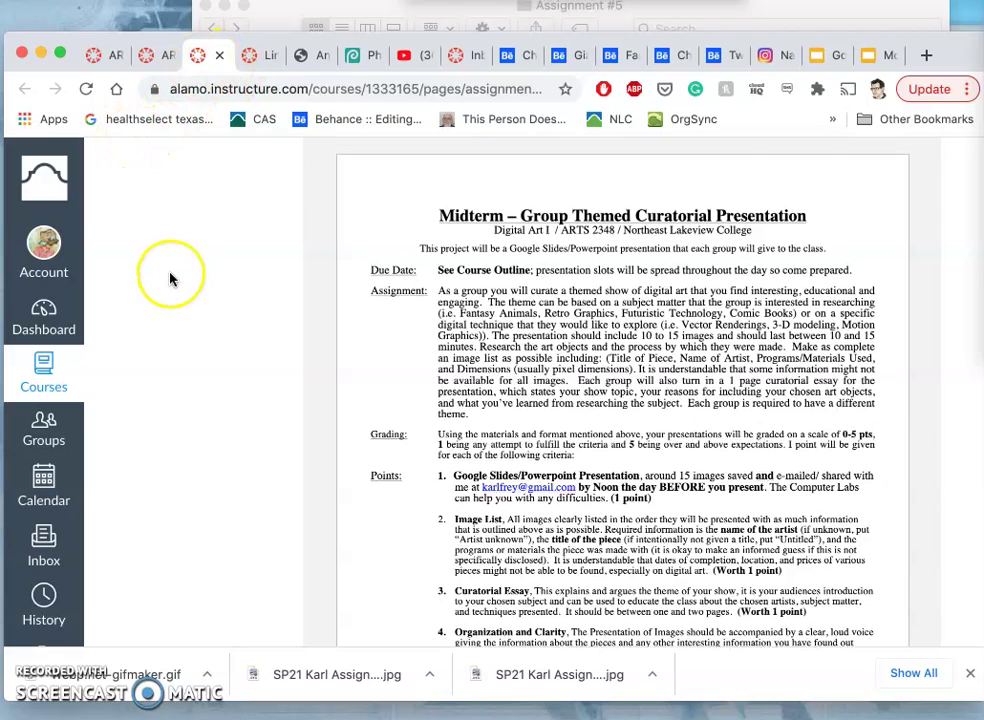
scroll(171, 279, "up", 2)
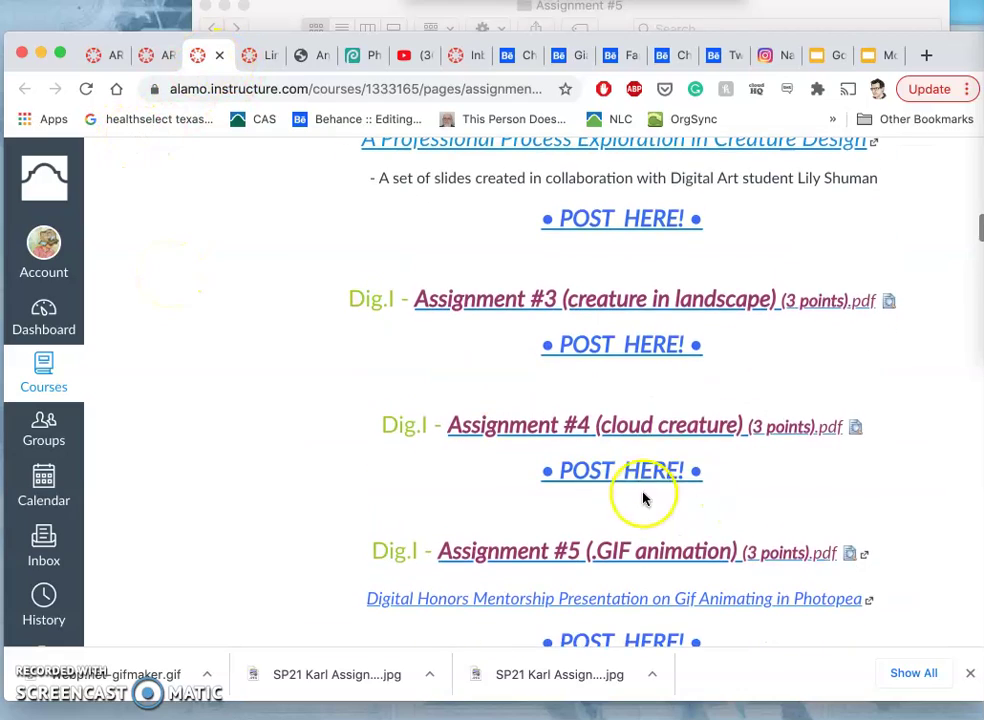
scroll(645, 498, "down", 2)
left_click(632, 458)
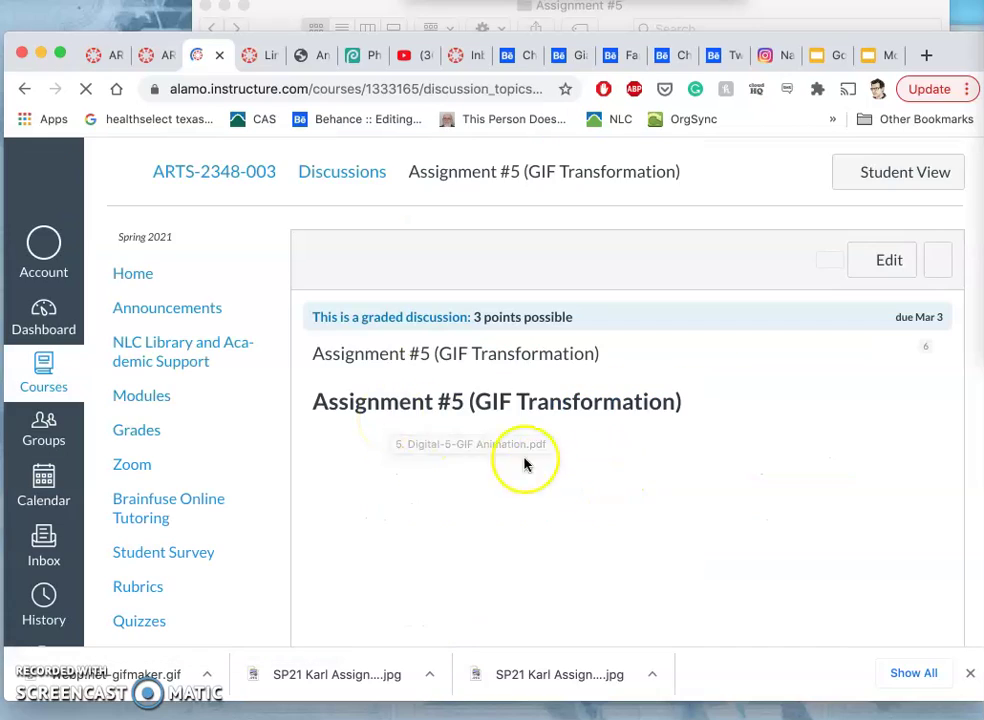
scroll(556, 485, "down", 10)
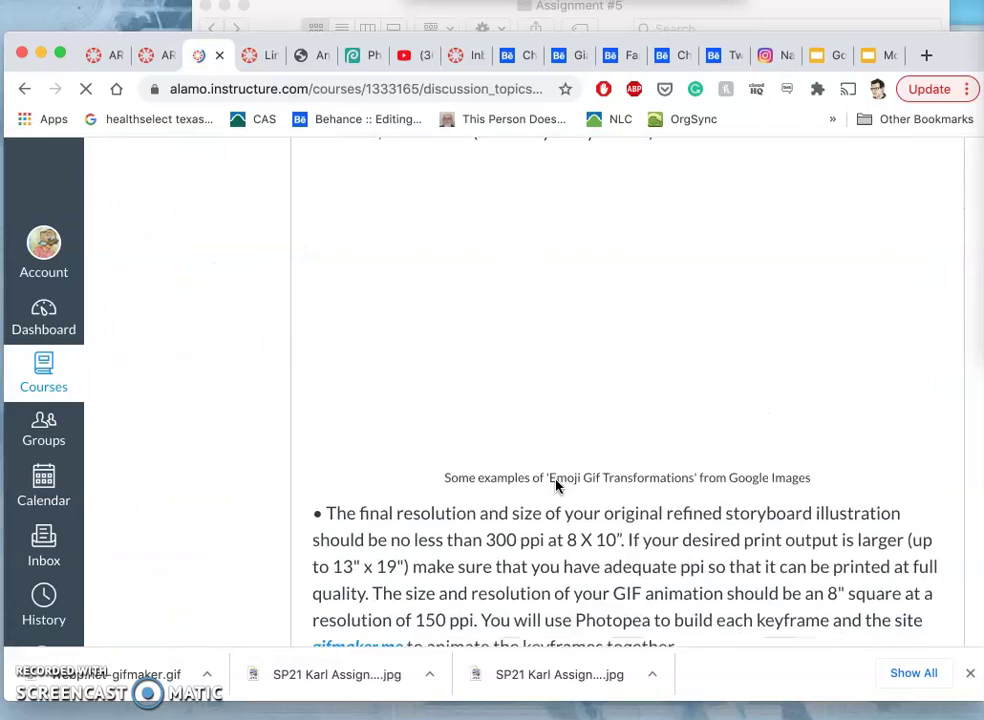
scroll(556, 485, "down", 10)
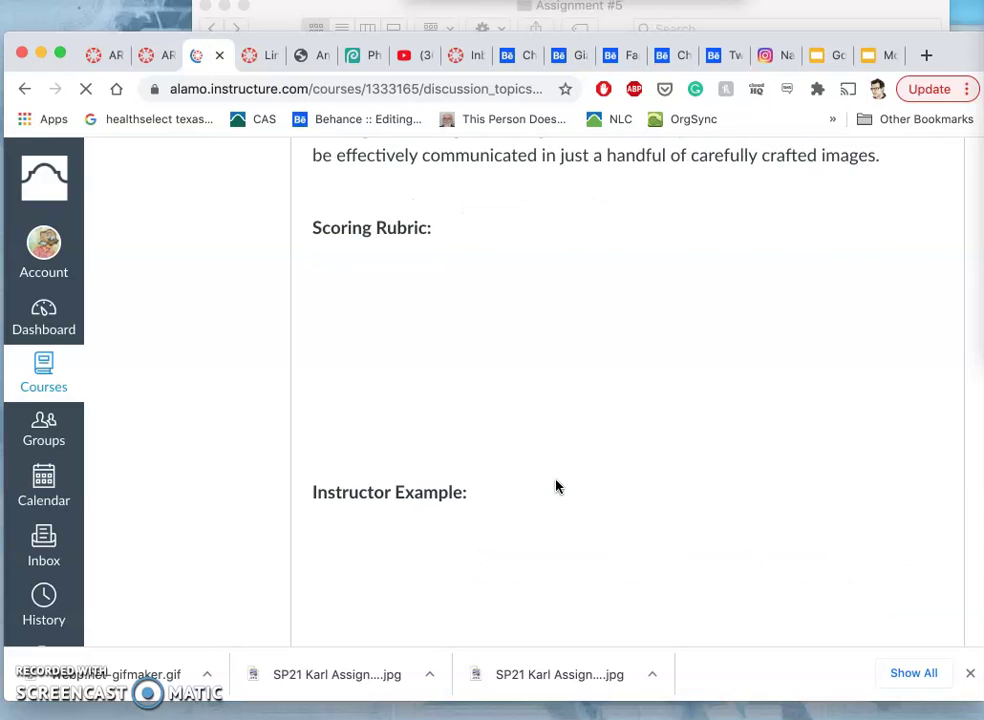
scroll(556, 485, "down", 1)
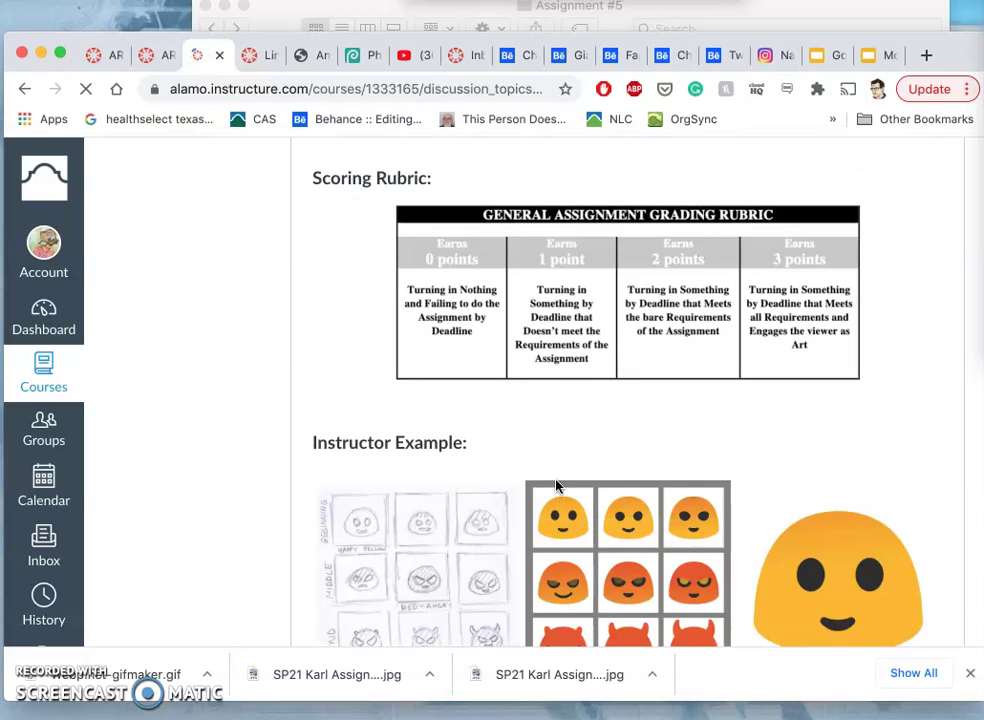
scroll(556, 485, "down", 3)
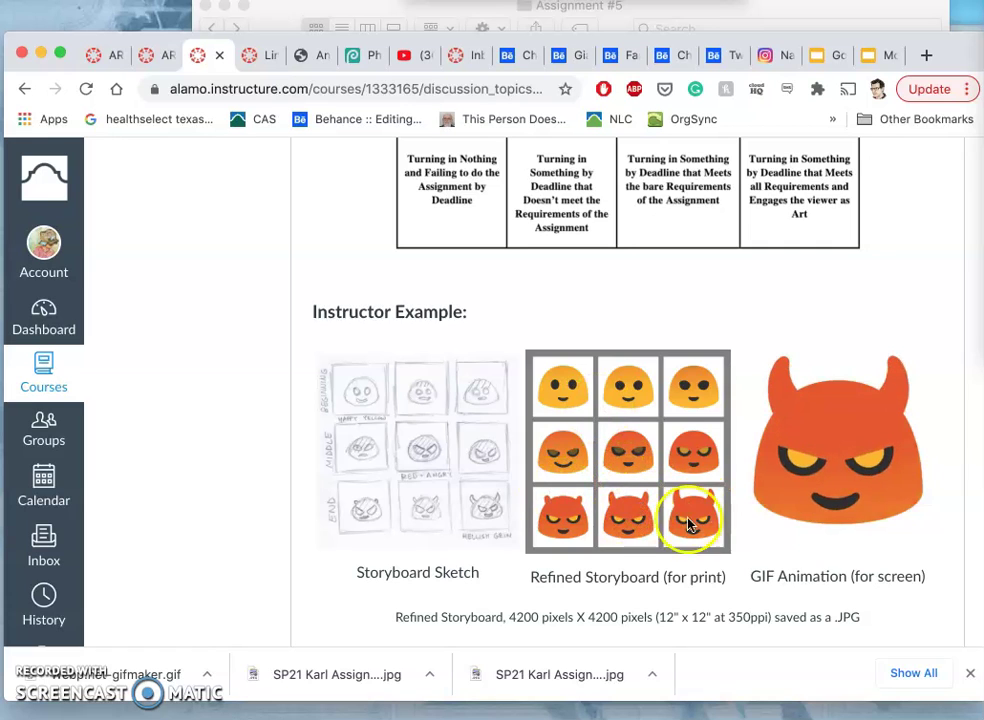
scroll(450, 516, "down", 10)
scroll(453, 516, "down", 15)
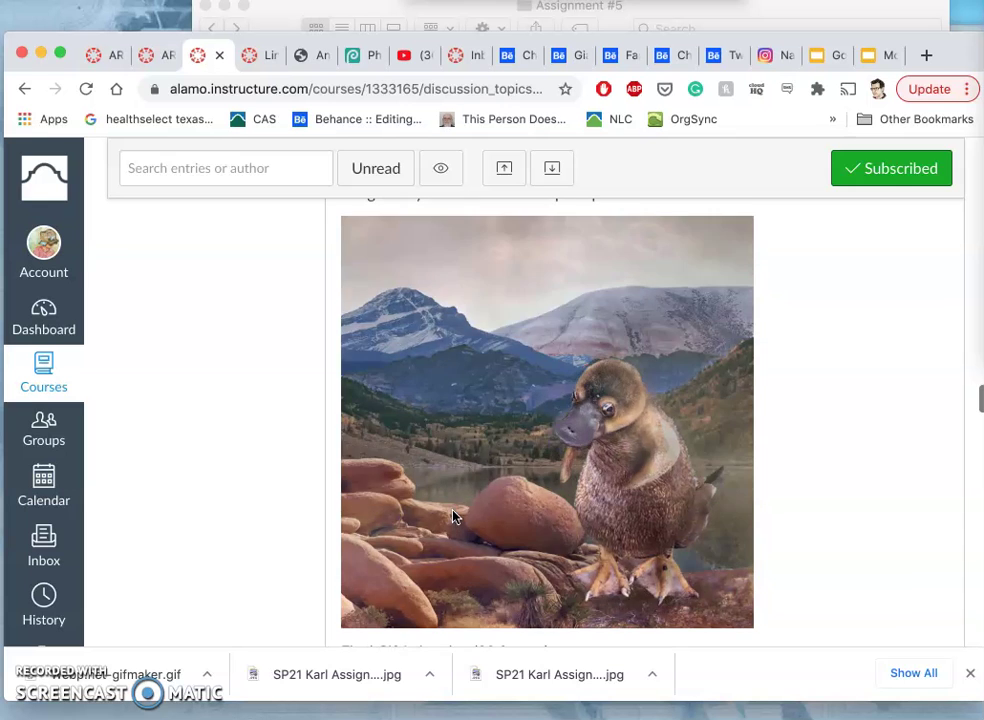
scroll(520, 461, "up", 5)
scroll(520, 461, "down", 5)
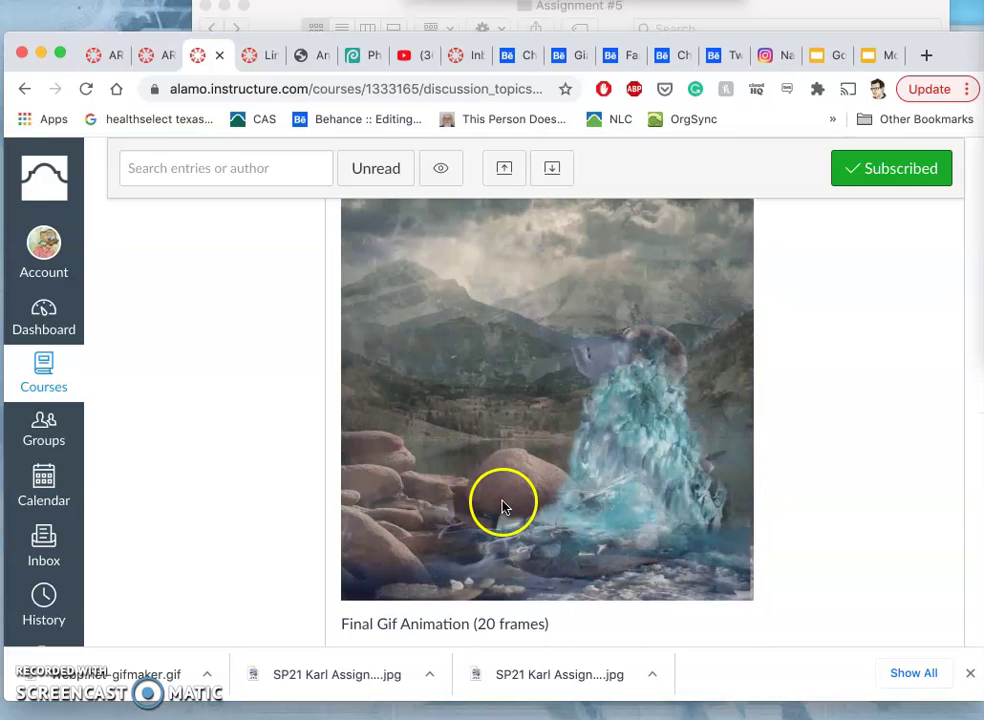
scroll(499, 487, "down", 5)
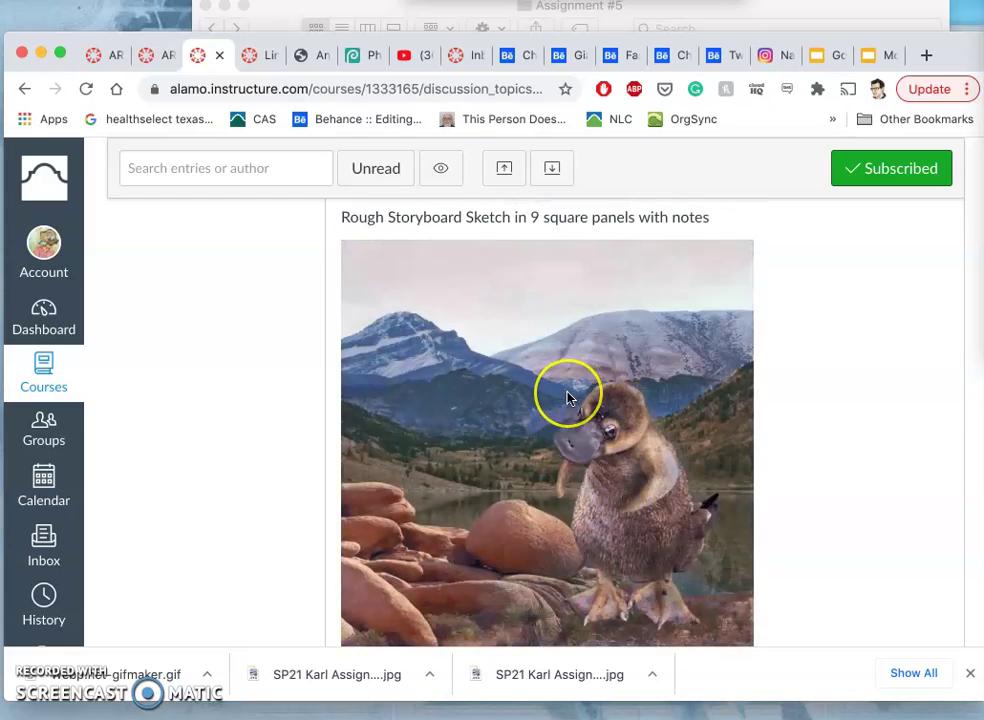
scroll(567, 398, "down", 5)
scroll(567, 398, "up", 10)
scroll(567, 397, "down", 2)
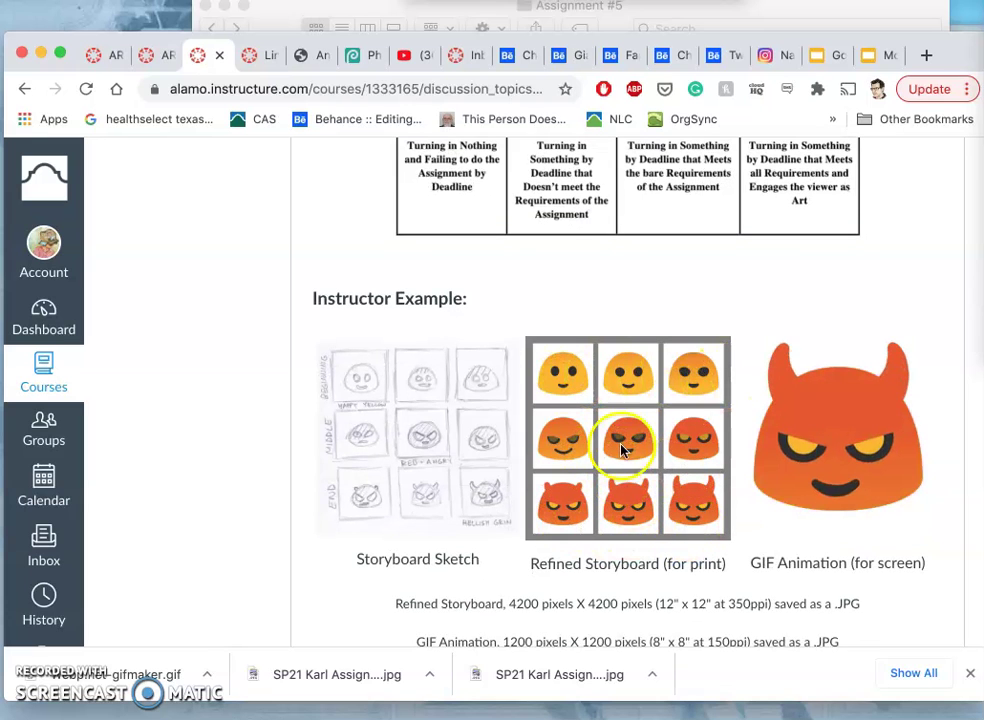
- Open the Keyframes folder from Assignment #5 and scroll through the frame thumbnails
left_click(641, 12)
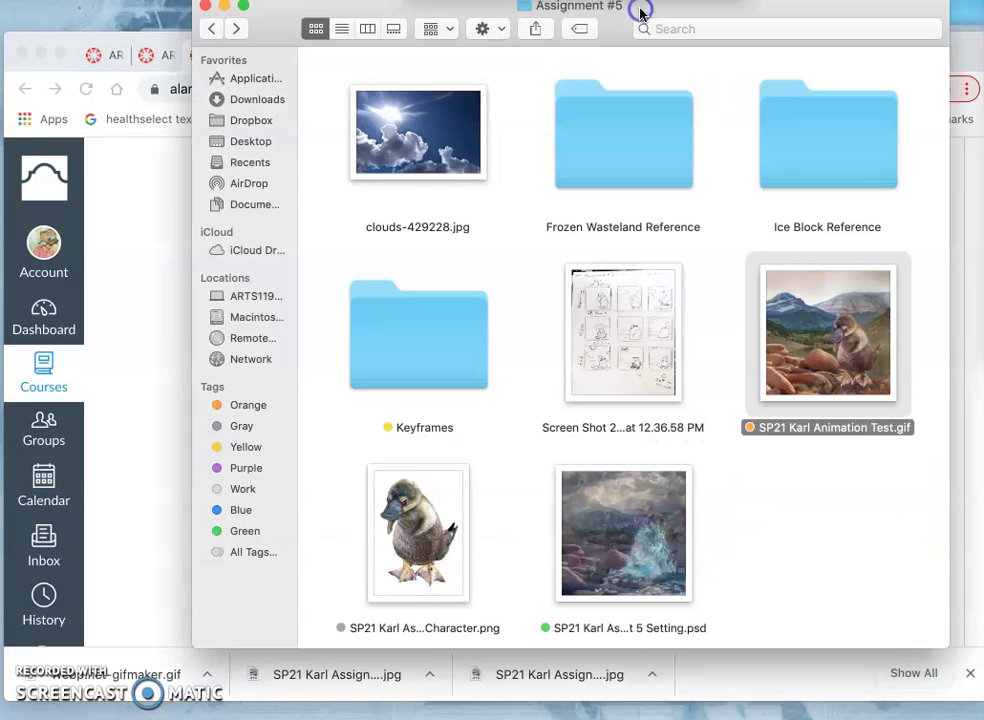
left_click(400, 355)
double_click(420, 355)
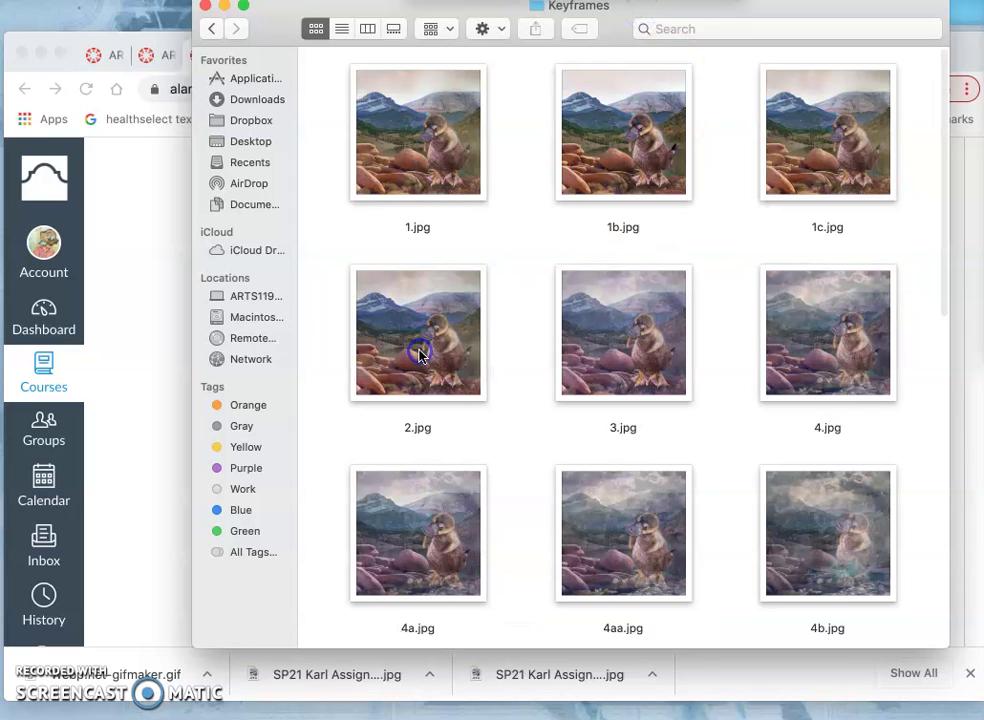
left_click(523, 327)
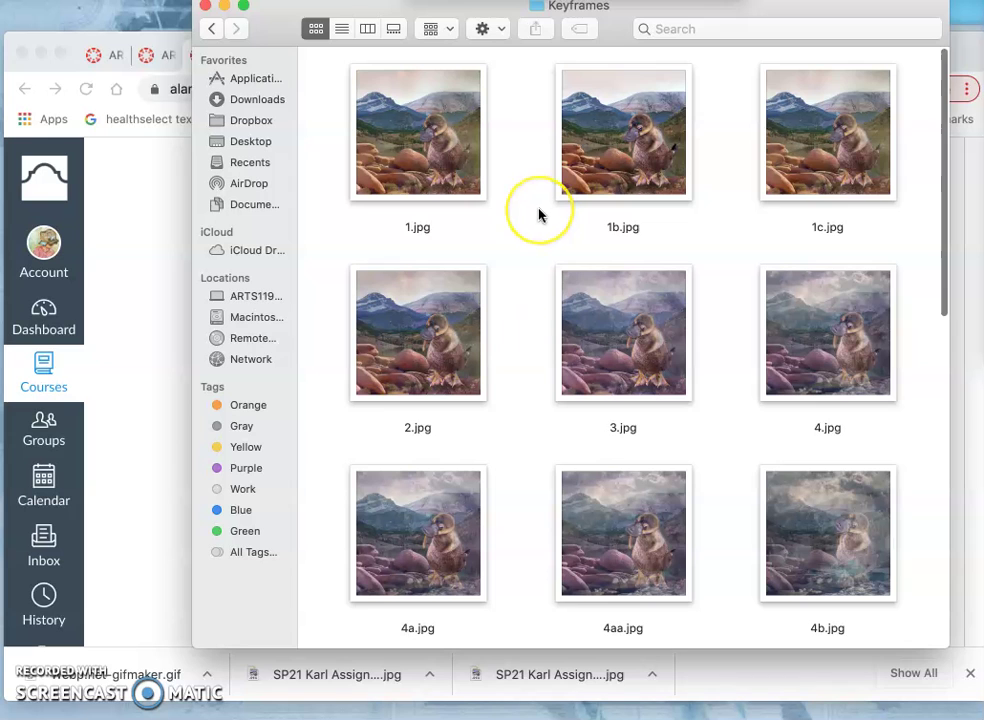
scroll(538, 215, "down", 2)
scroll(538, 215, "down", 8)
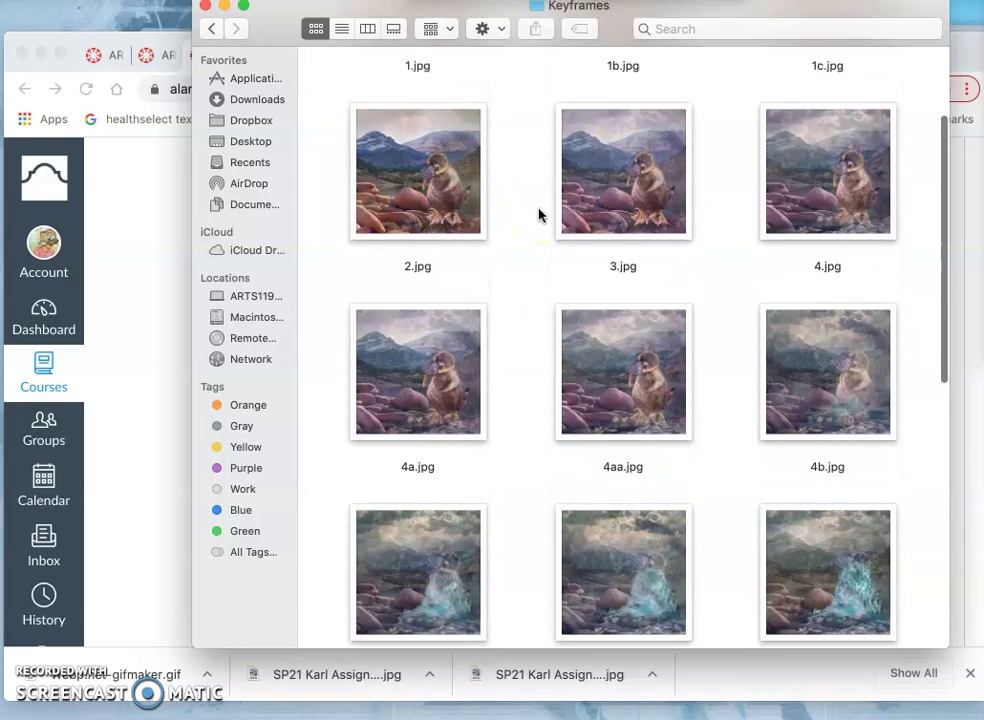
scroll(538, 215, "down", 3)
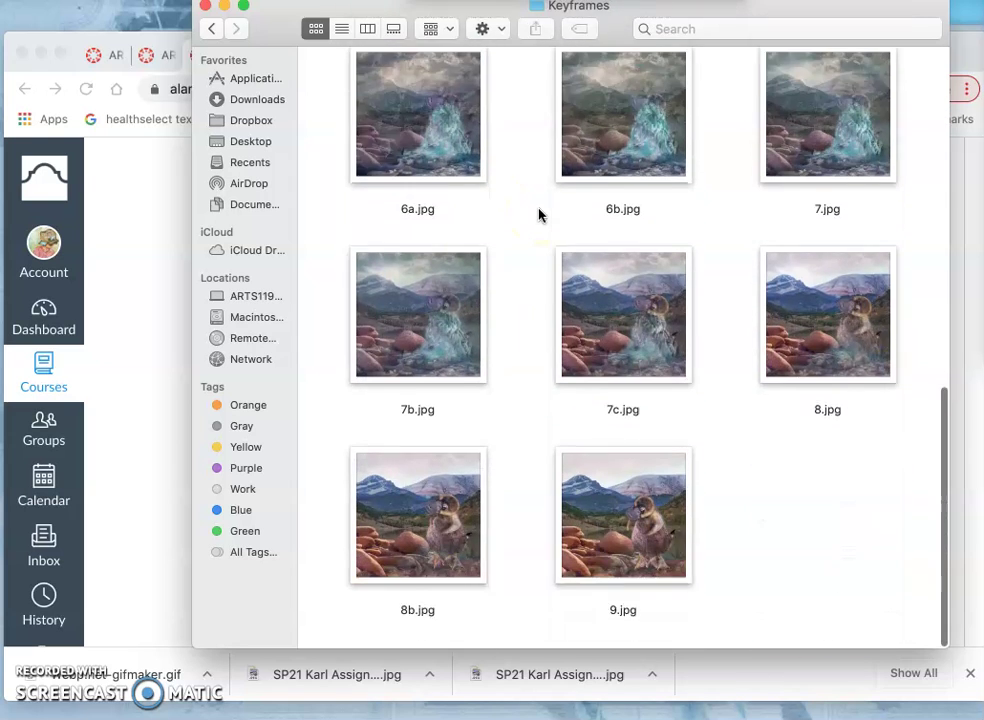
left_click(590, 172)
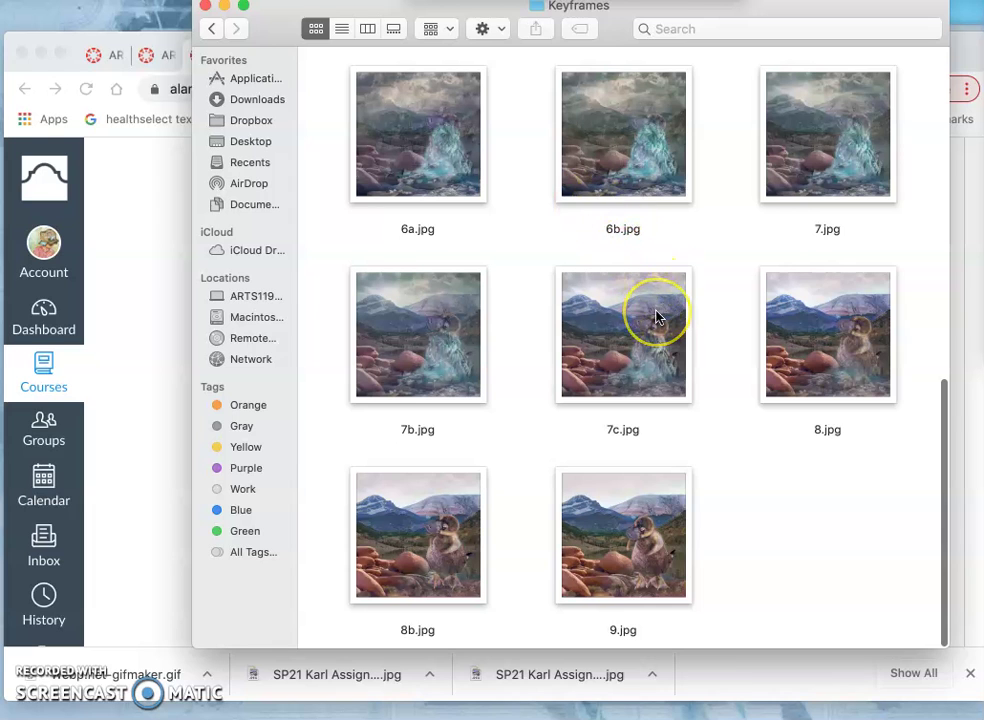
scroll(657, 317, "up", 8)
- Open the storyboard sketch screenshot and compare it against the Keyframes frames
double_click(840, 360)
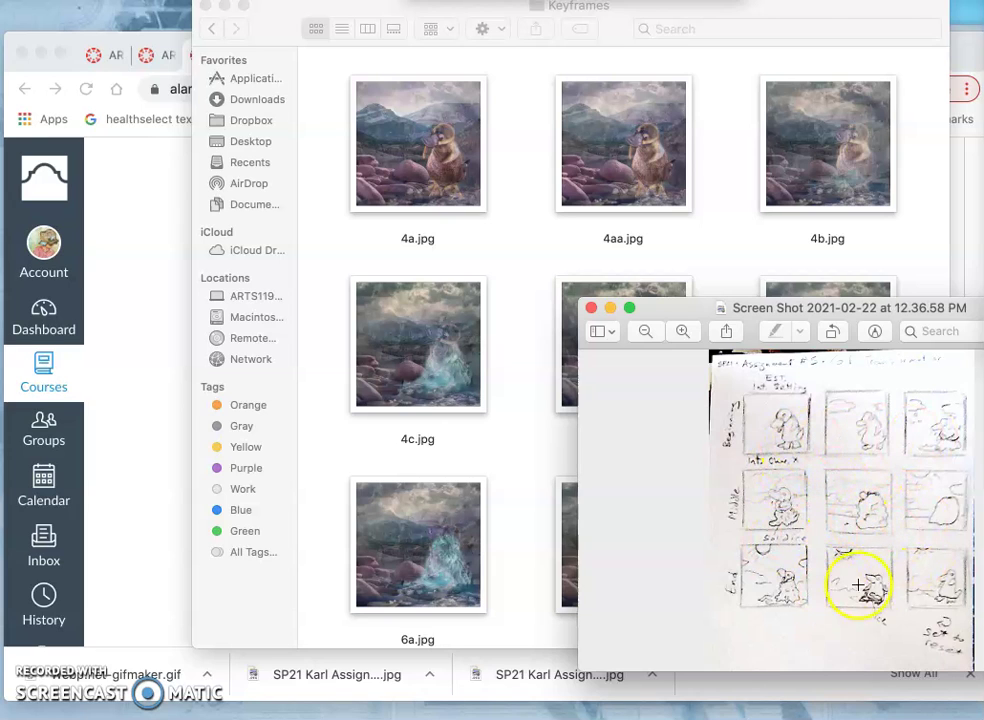
left_click(549, 469)
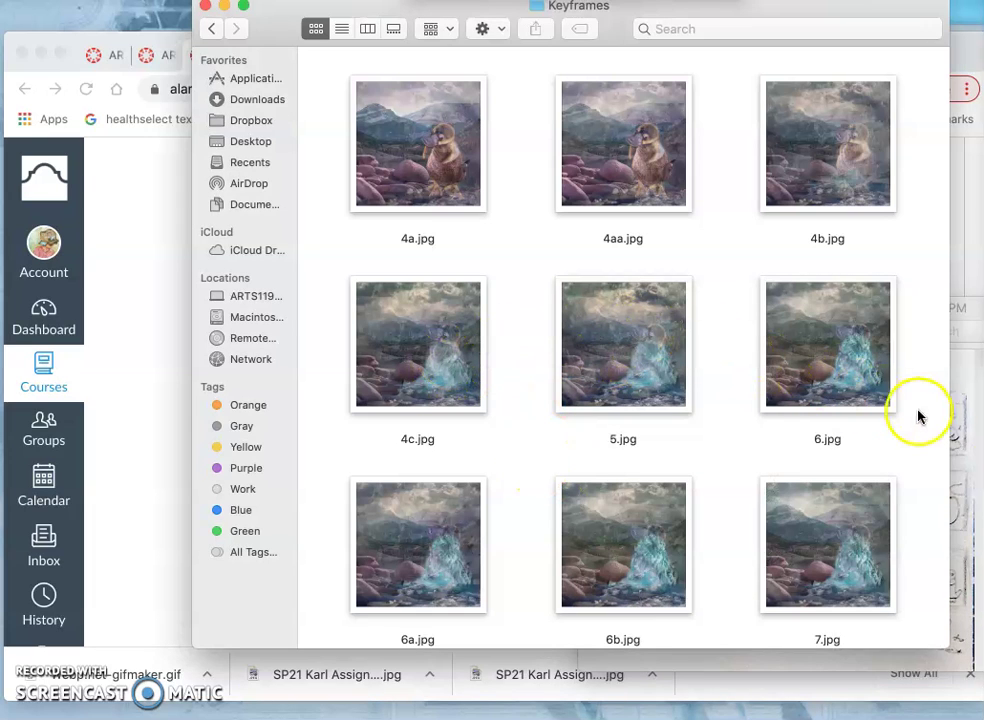
left_click(970, 436)
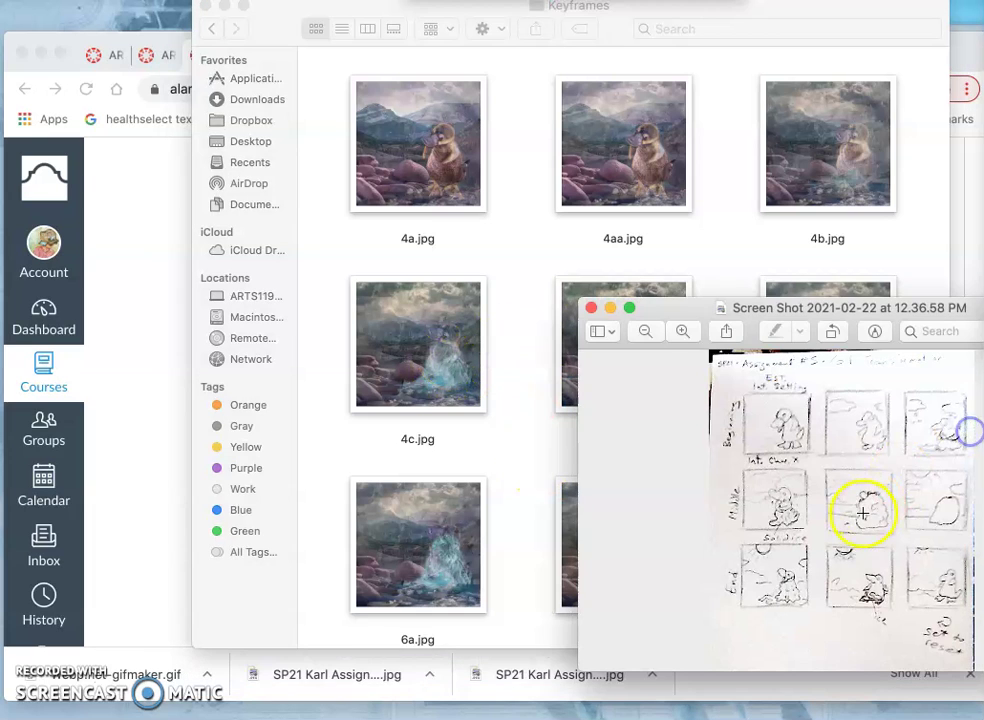
left_click(524, 443)
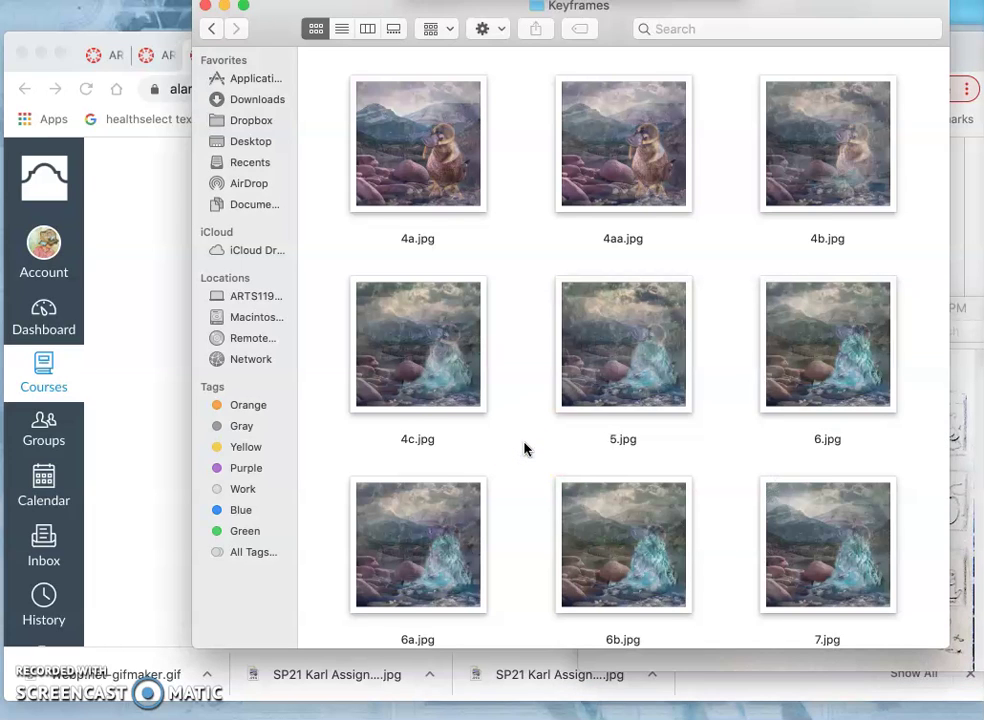
- Select frame 5.jpg and bring up its context menu
scroll(524, 449, "down", 2)
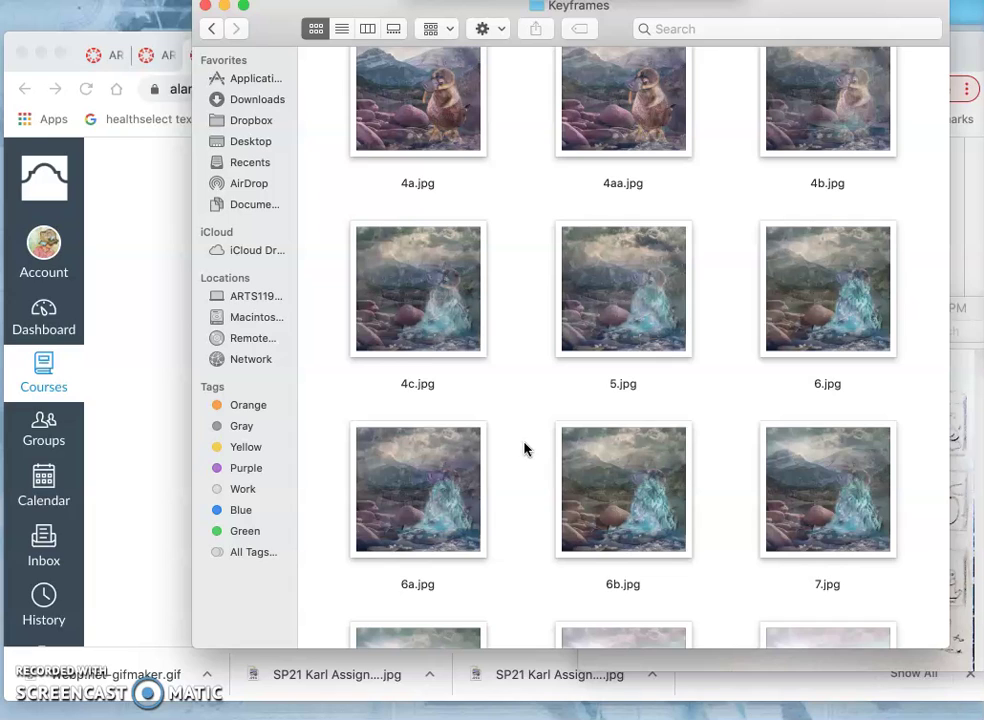
left_click(615, 318)
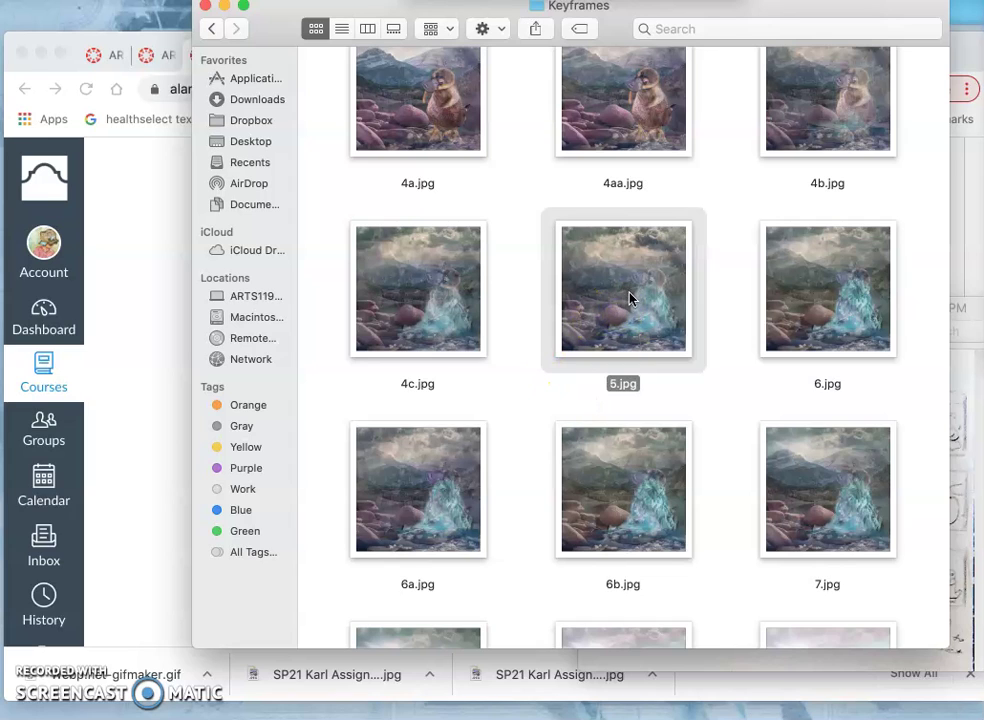
left_click(649, 246)
right_click(632, 342)
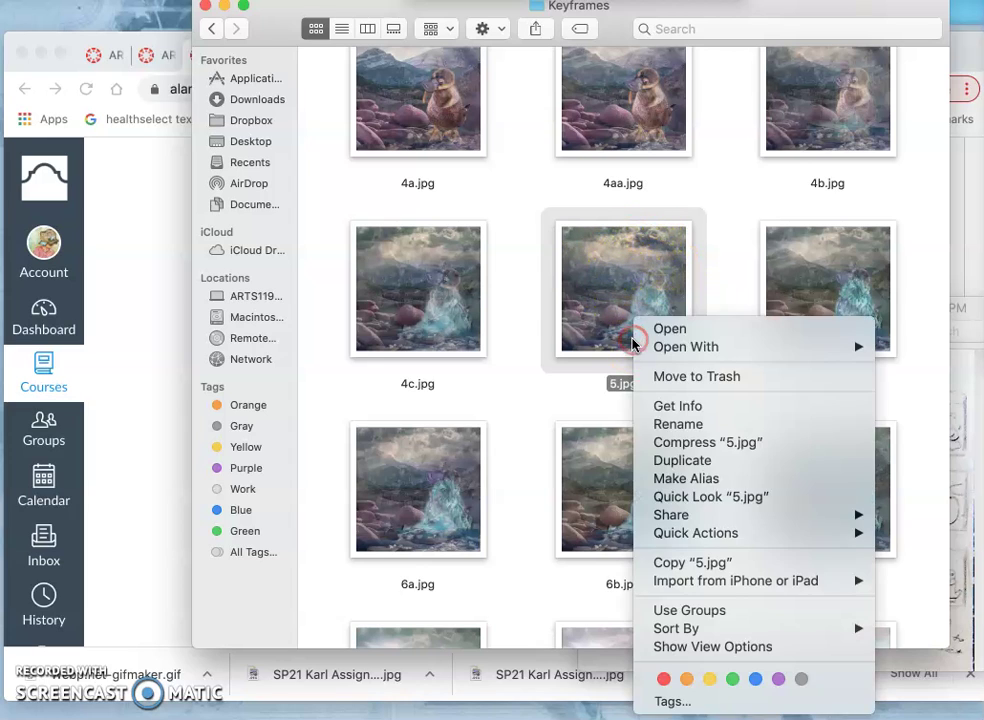
- Tag 5.jpg green, then close the current animation document in Photopea
left_click(732, 679)
left_click(561, 395)
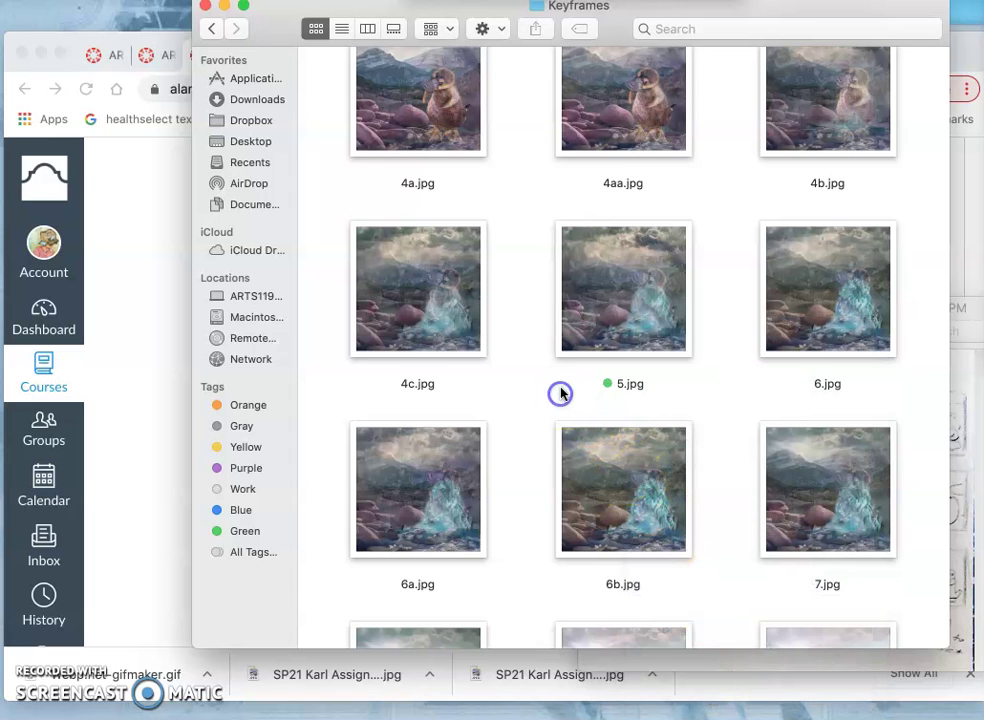
left_click(120, 218)
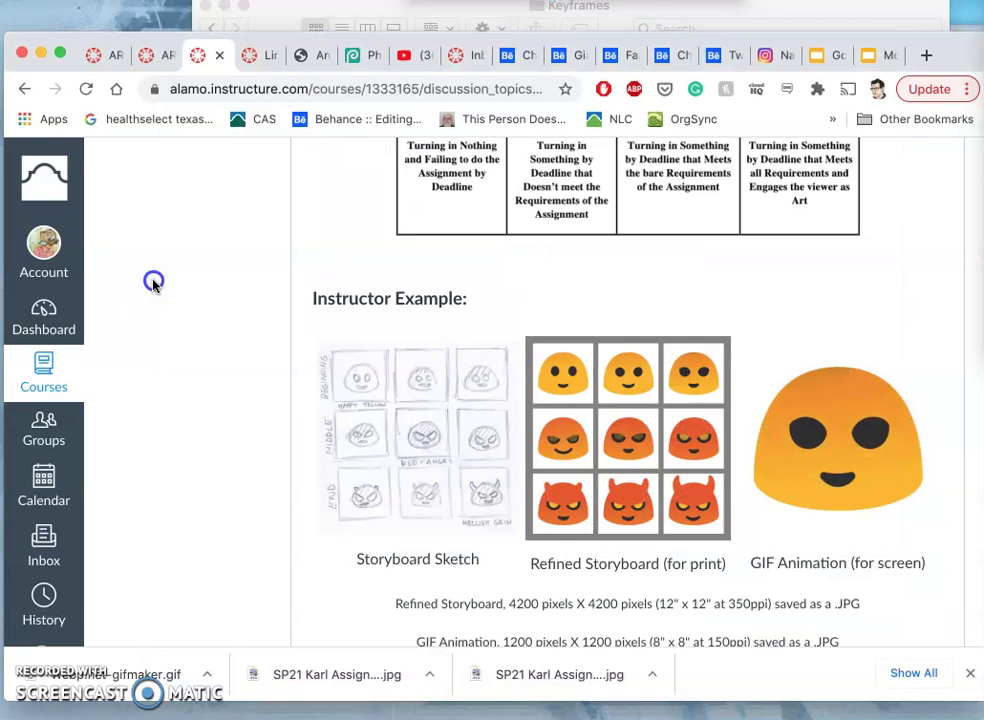
left_click(368, 57)
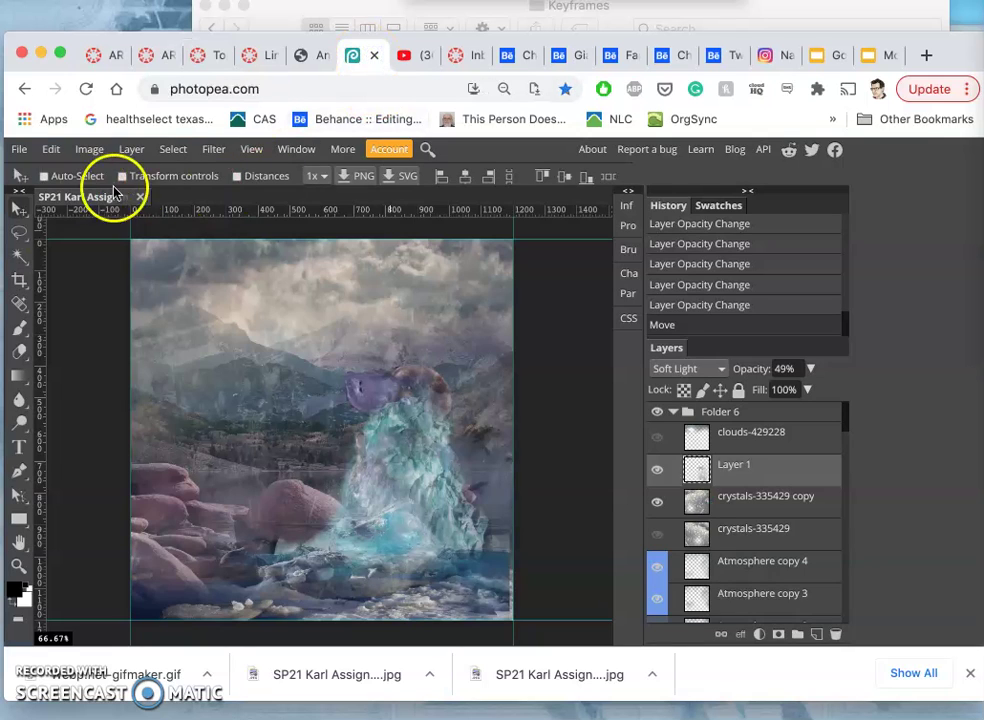
left_click(143, 198)
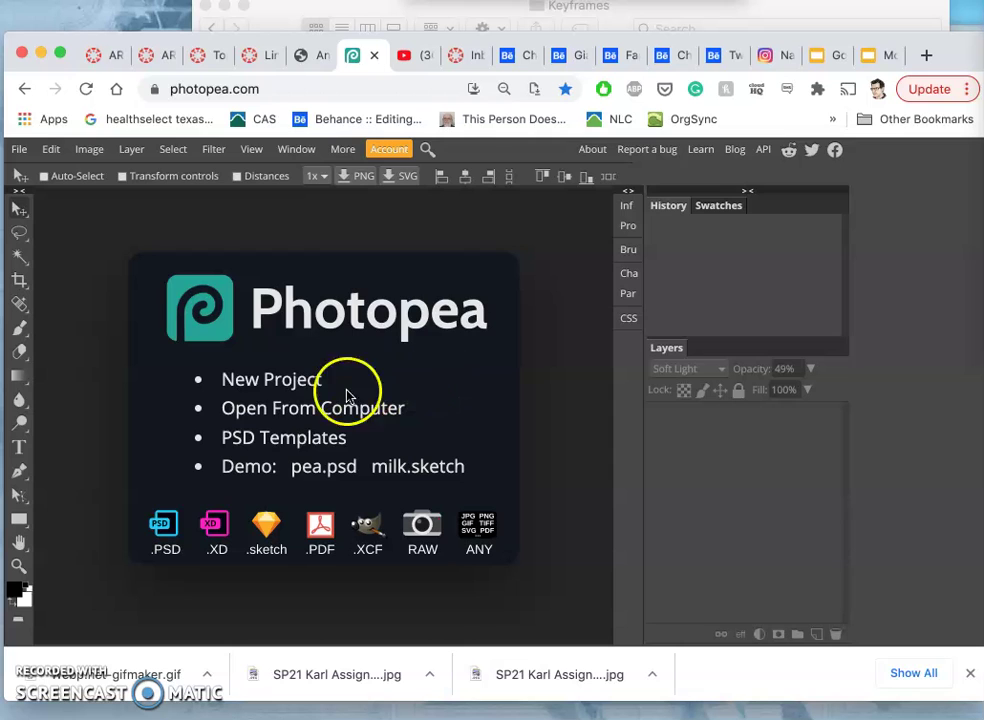
- Open Keyframes/5.jpg from the computer as a new document
left_click(285, 412)
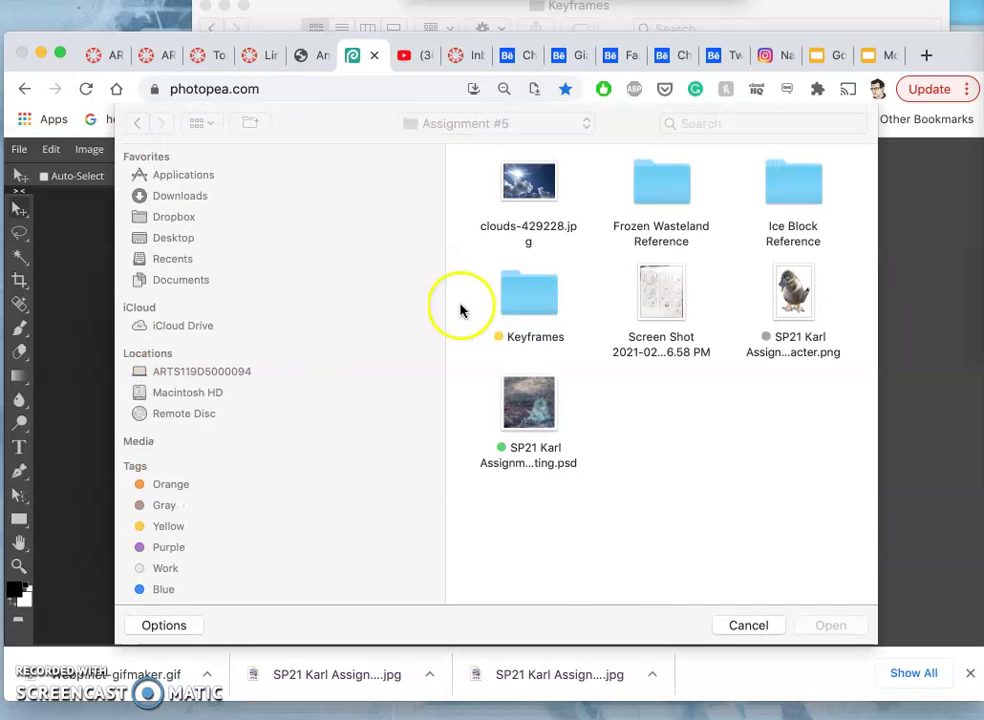
double_click(519, 305)
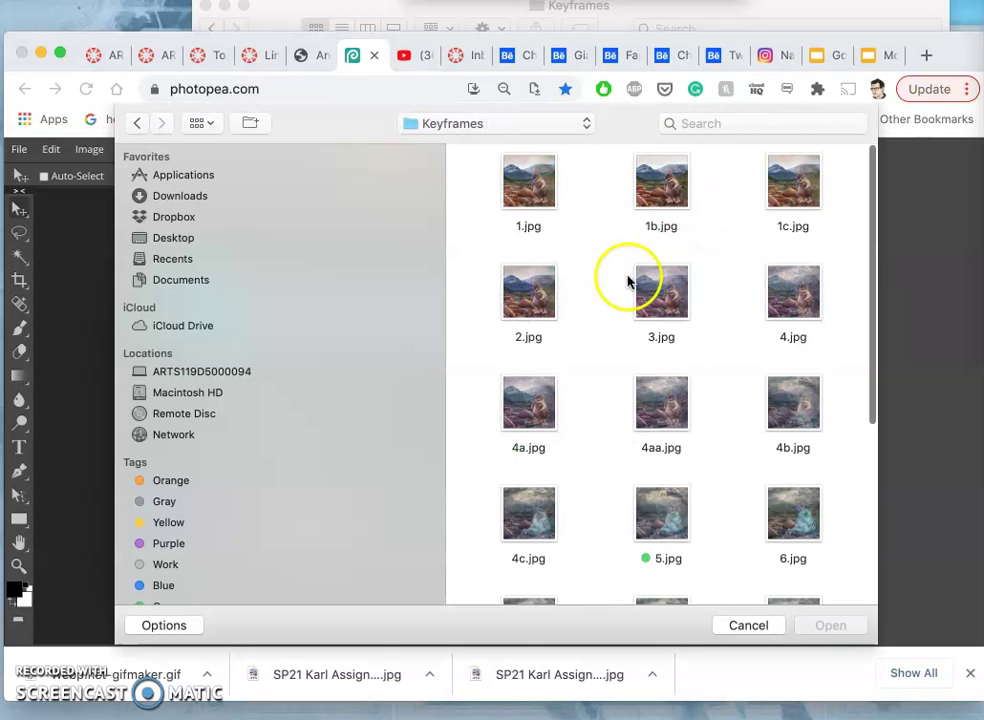
scroll(660, 400, "down", 3)
left_click(665, 376)
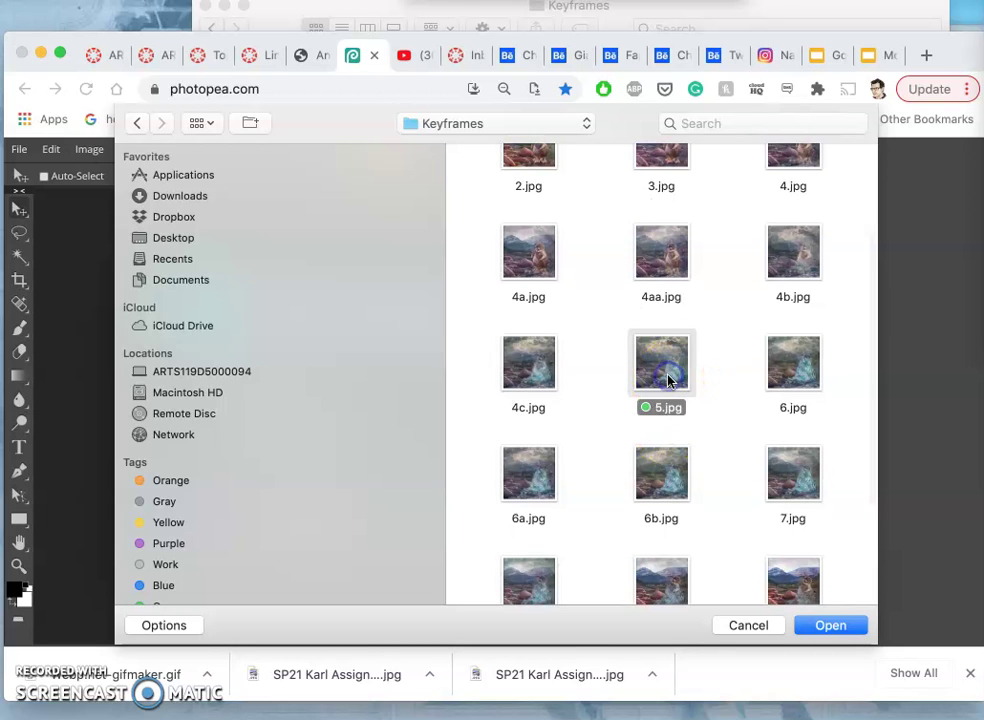
left_click(820, 620)
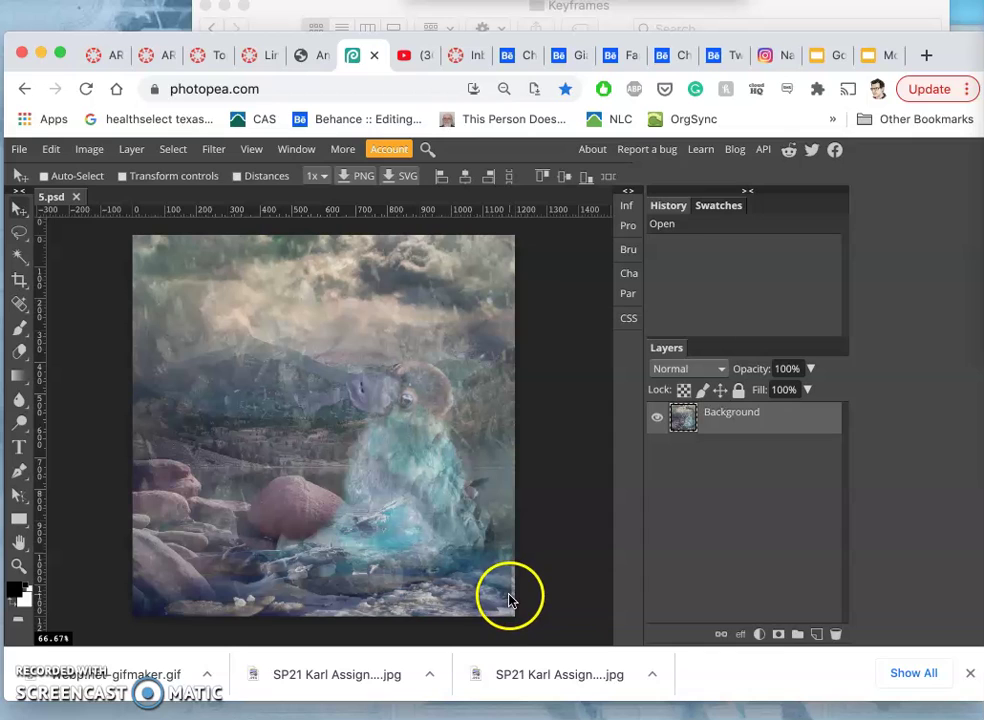
- Crop the image to a square covering the platypus-and-rocks picture
left_click(21, 283)
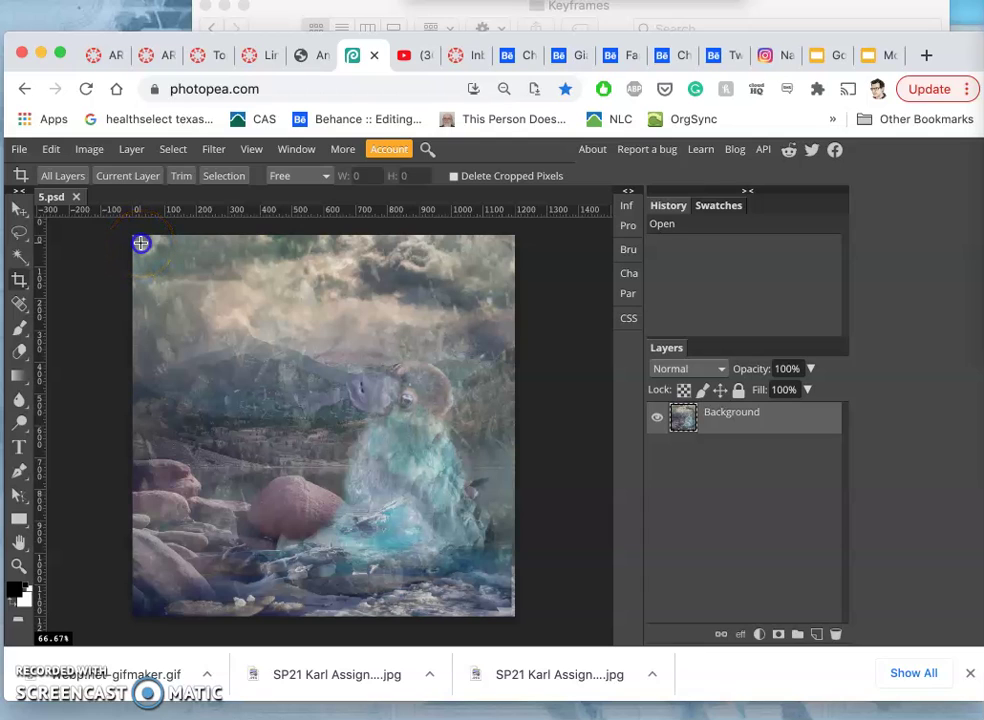
left_click_drag(141, 243, 576, 610)
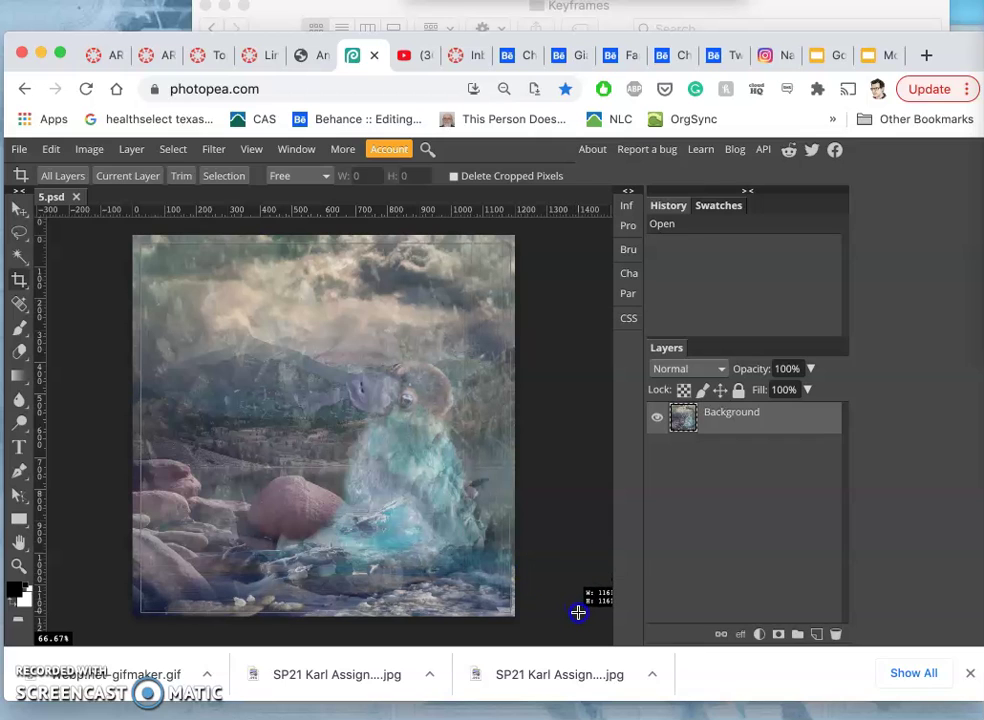
left_click_drag(485, 540, 461, 537)
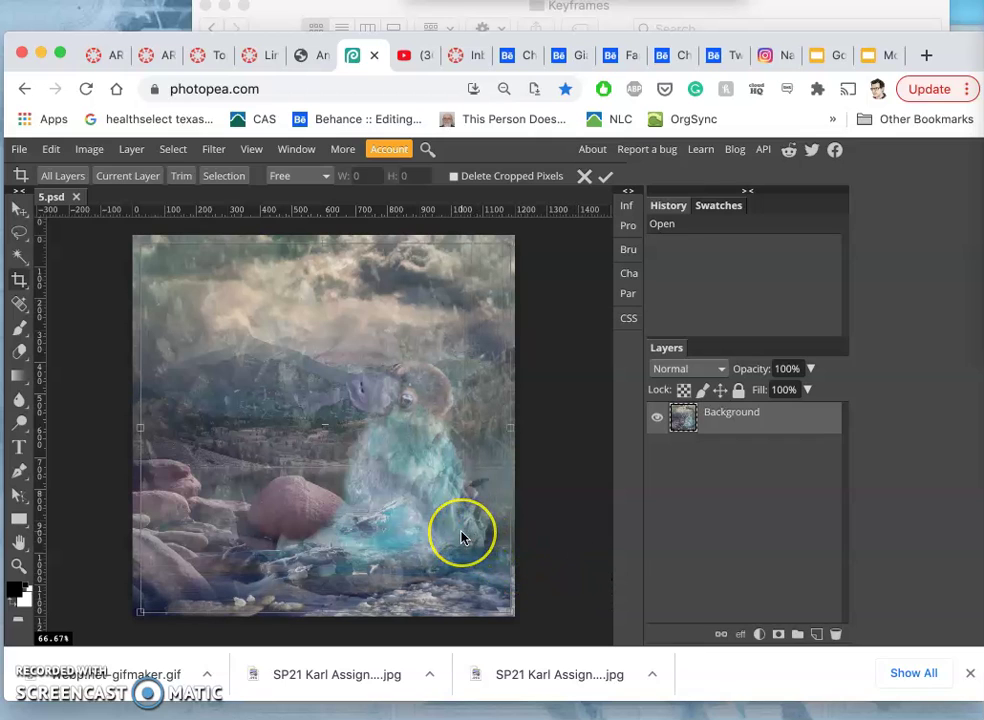
double_click(461, 537)
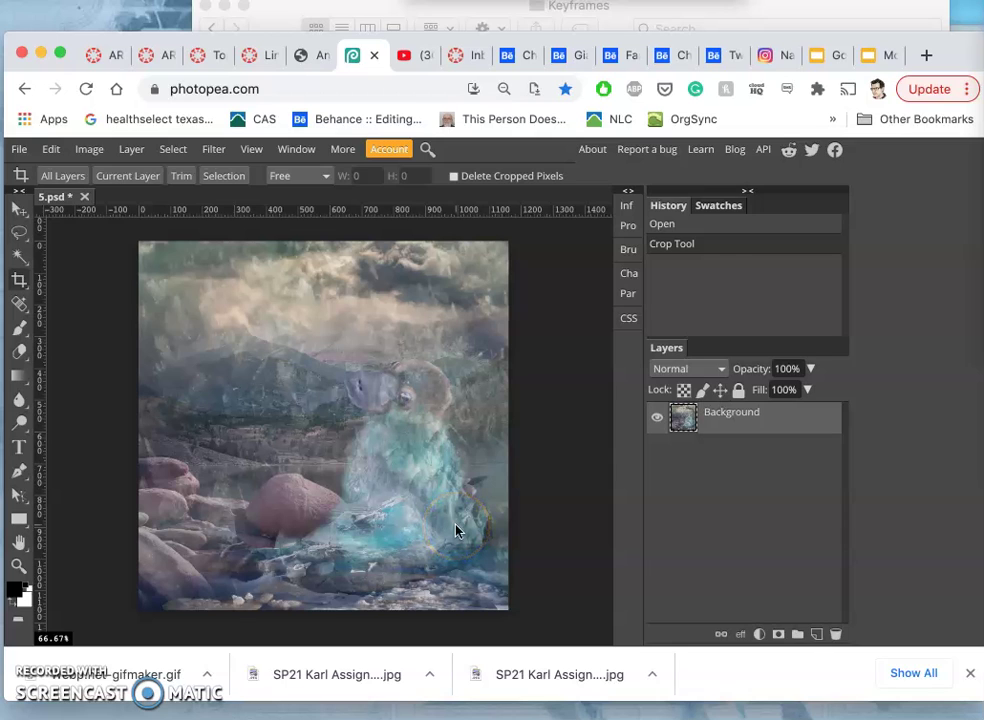
- Undo the crop and redo it with Step Forward, then enlarge the browser window
key("super+z")
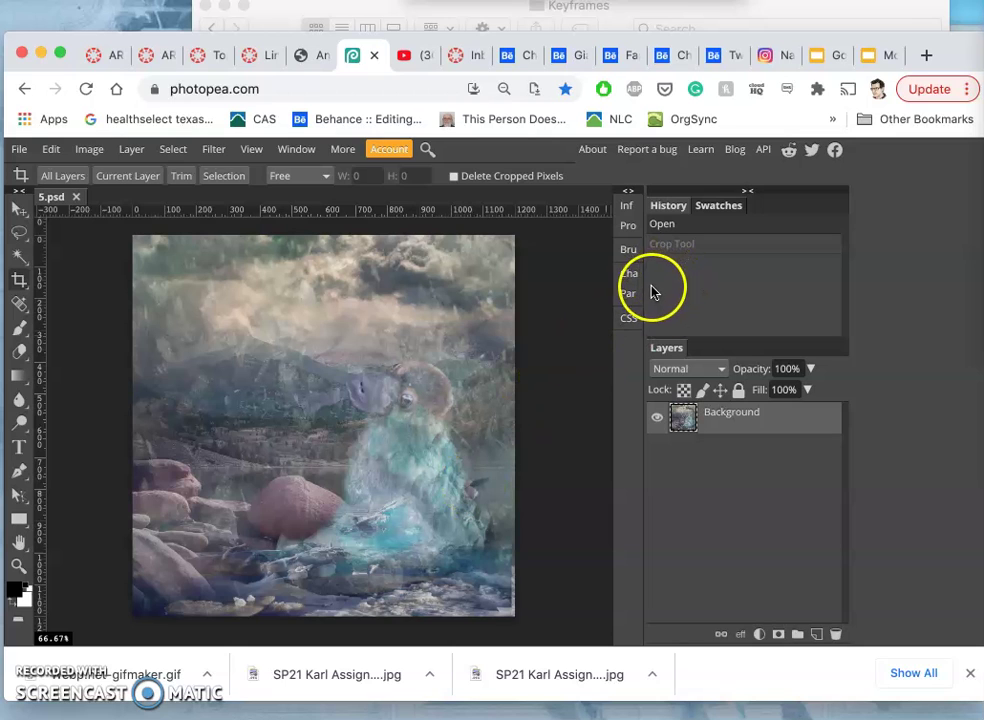
left_click(51, 149)
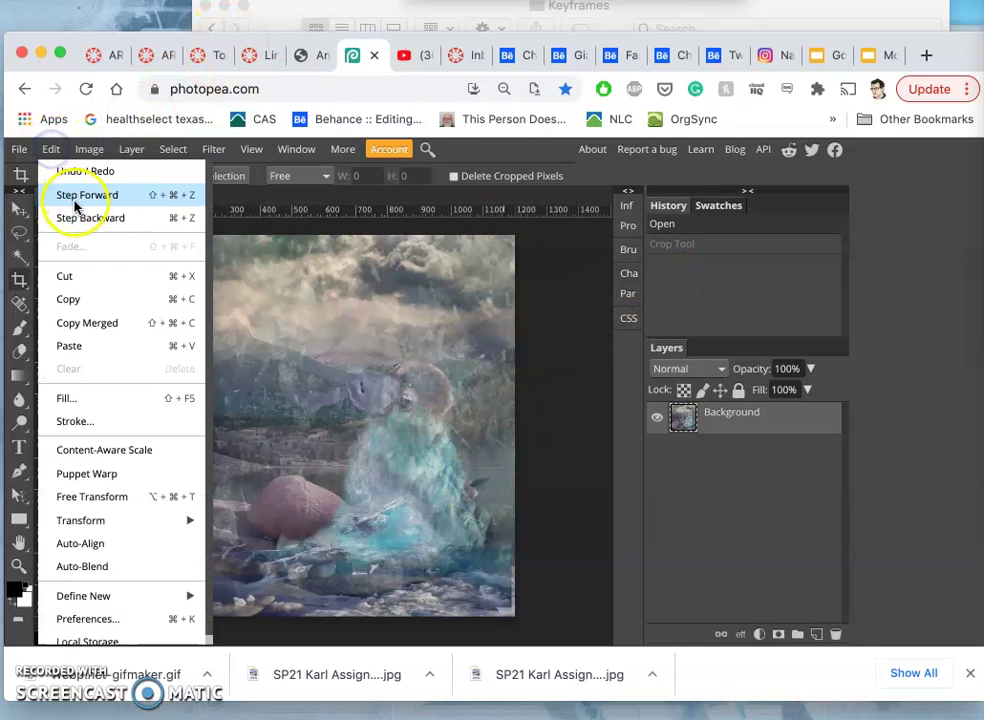
left_click(70, 194)
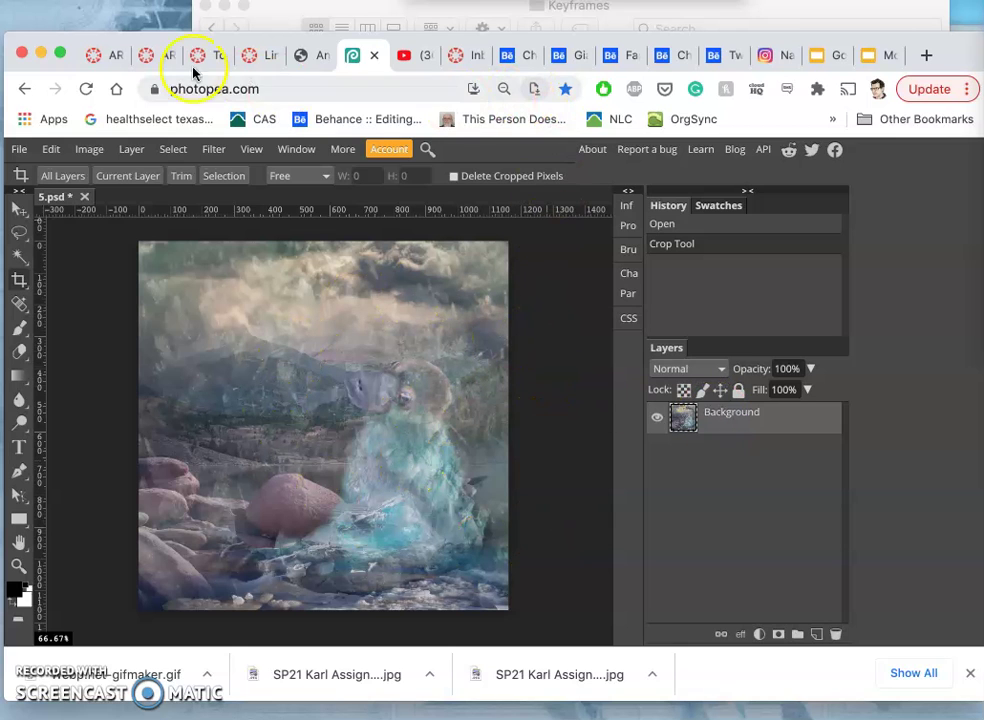
left_click_drag(77, 40, 78, 10)
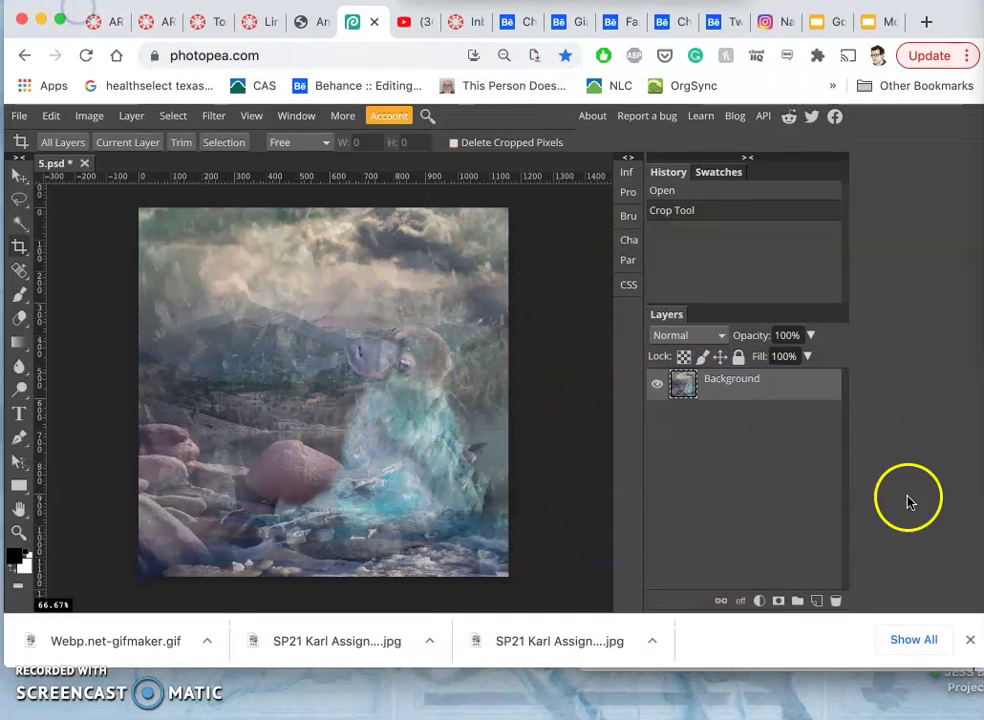
left_click_drag(970, 687, 970, 719)
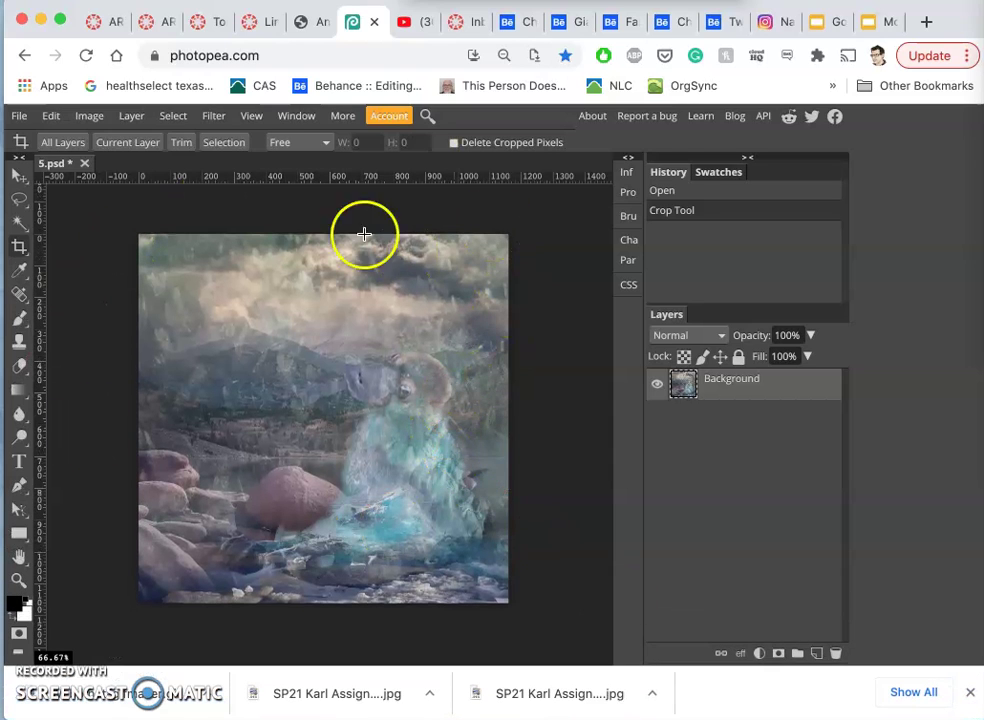
scroll(267, 405, "down", 3)
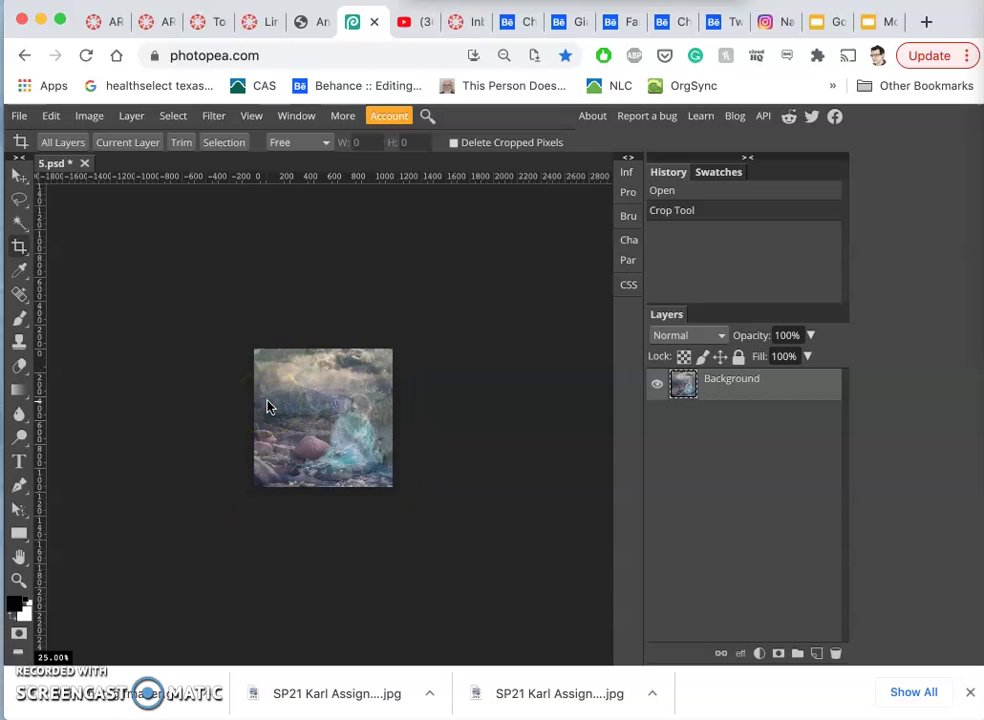
- Drag guides from the rulers to the image's left, right and top edges
left_click(20, 177)
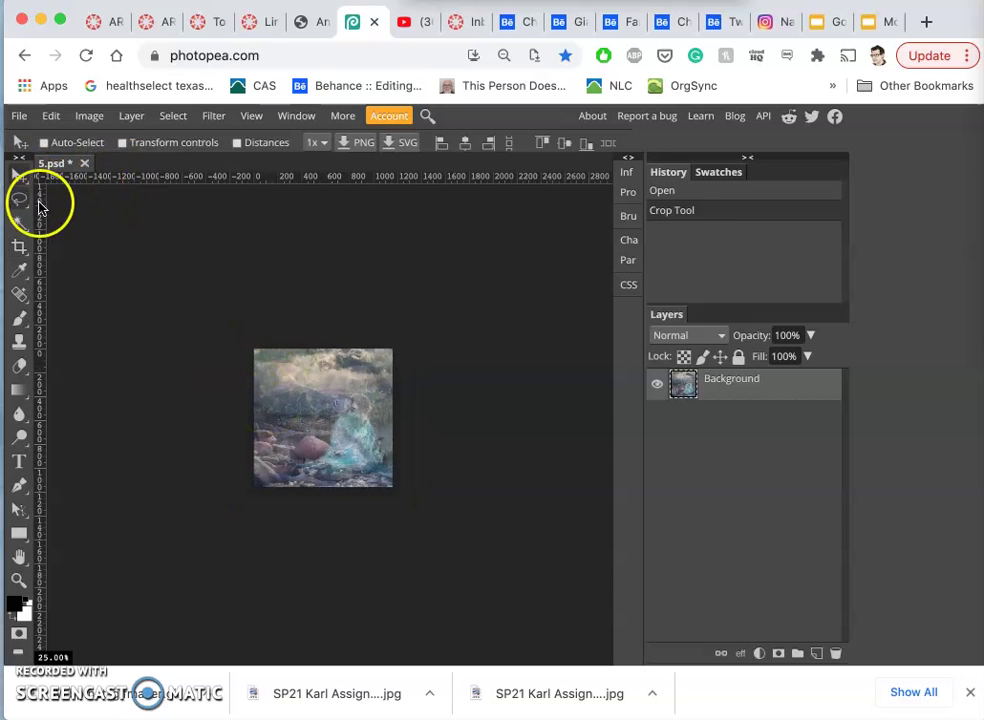
left_click_drag(68, 229, 255, 276)
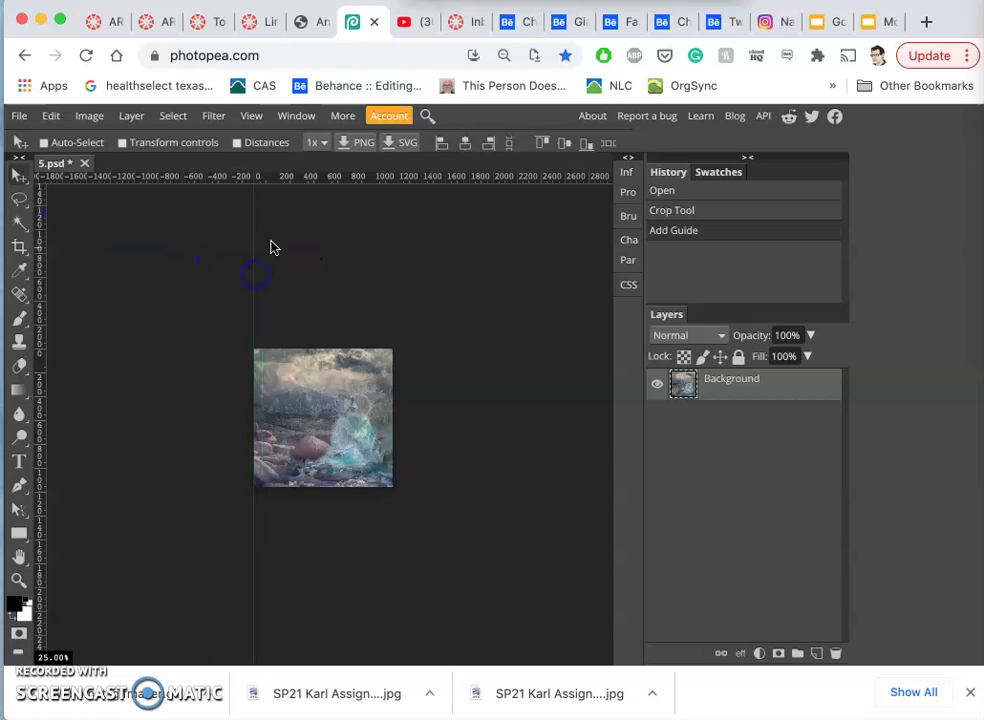
left_click_drag(304, 179, 320, 353)
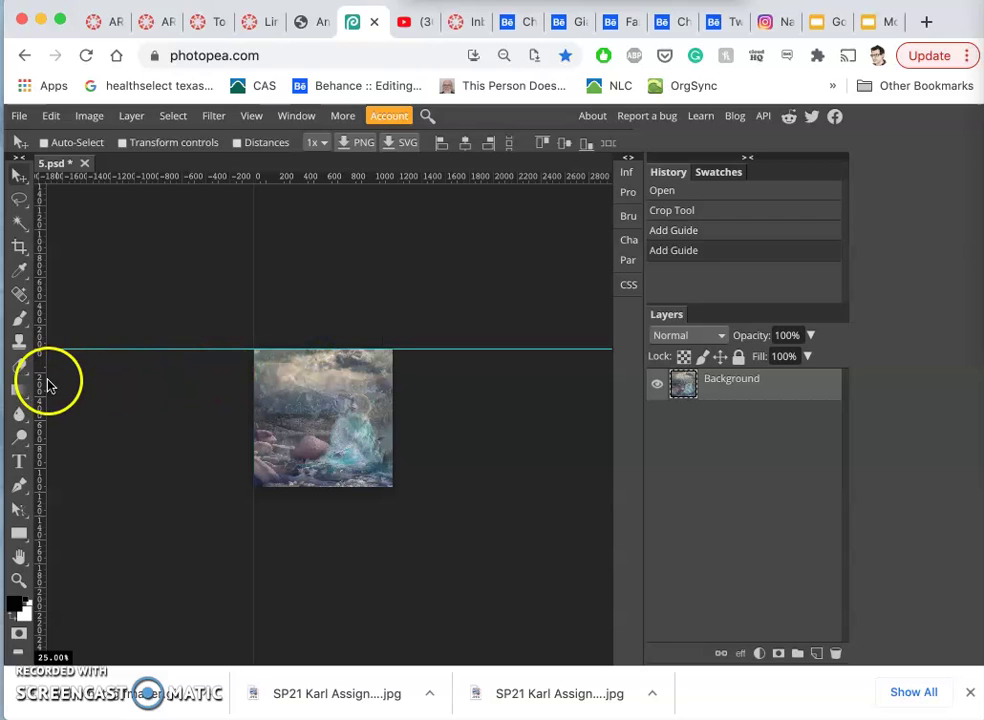
left_click_drag(40, 378, 391, 388)
left_click_drag(338, 184, 353, 493)
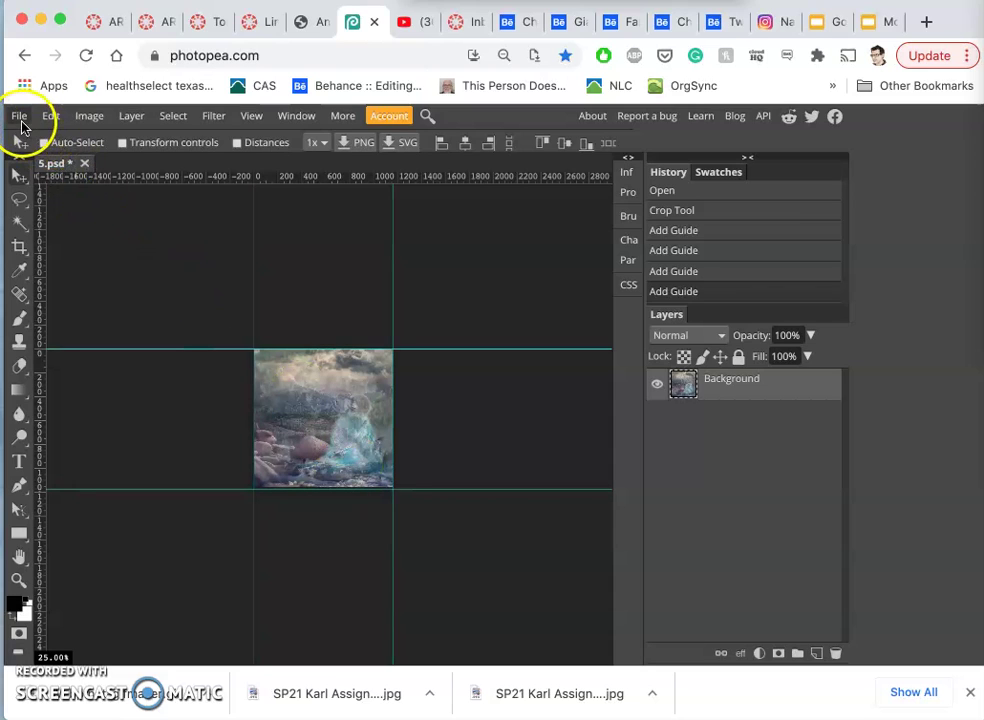
- Check the Canvas Size dimensions in inches without changing them
left_click(82, 120)
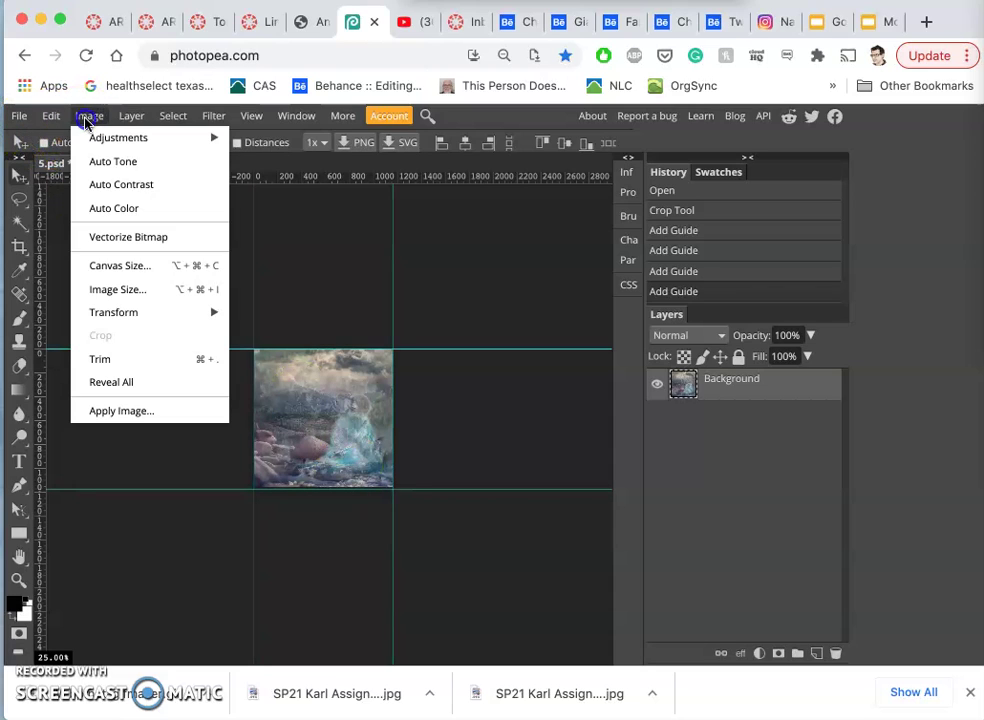
left_click(121, 266)
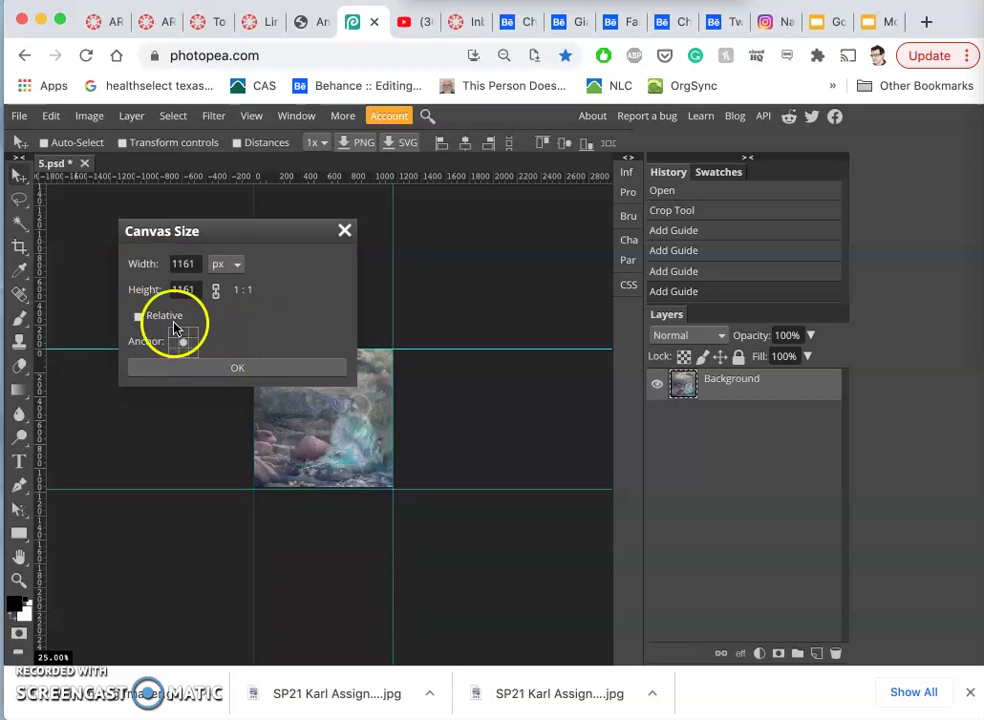
left_click(233, 264)
left_click(233, 305)
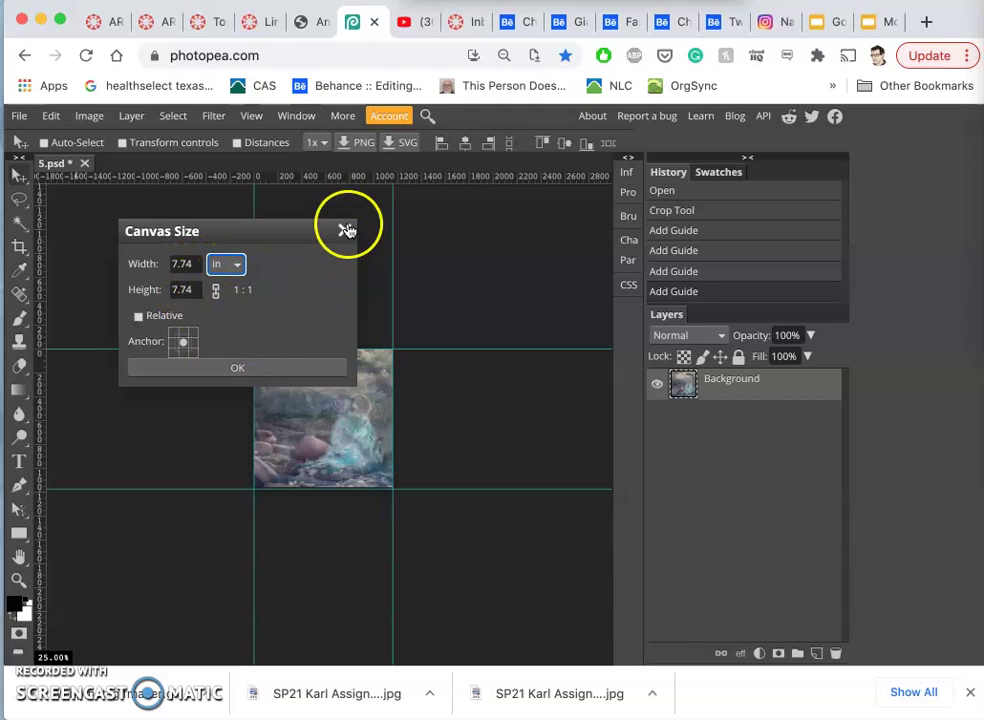
left_click(265, 368)
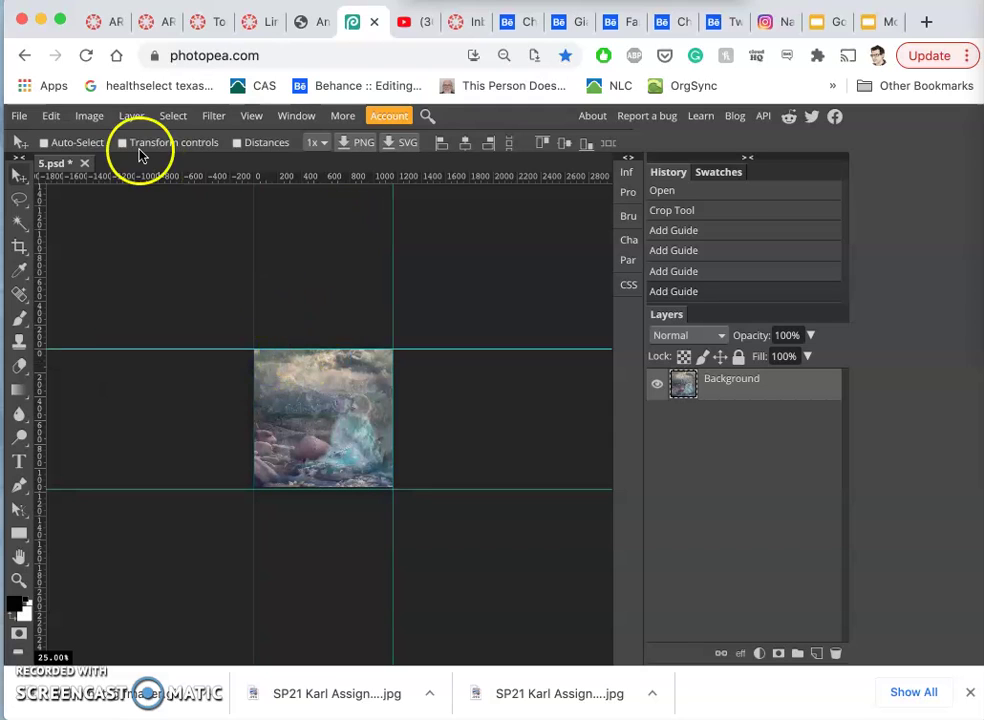
- Set Image Size to 8 inches with Resample turned off
left_click(89, 120)
left_click(118, 288)
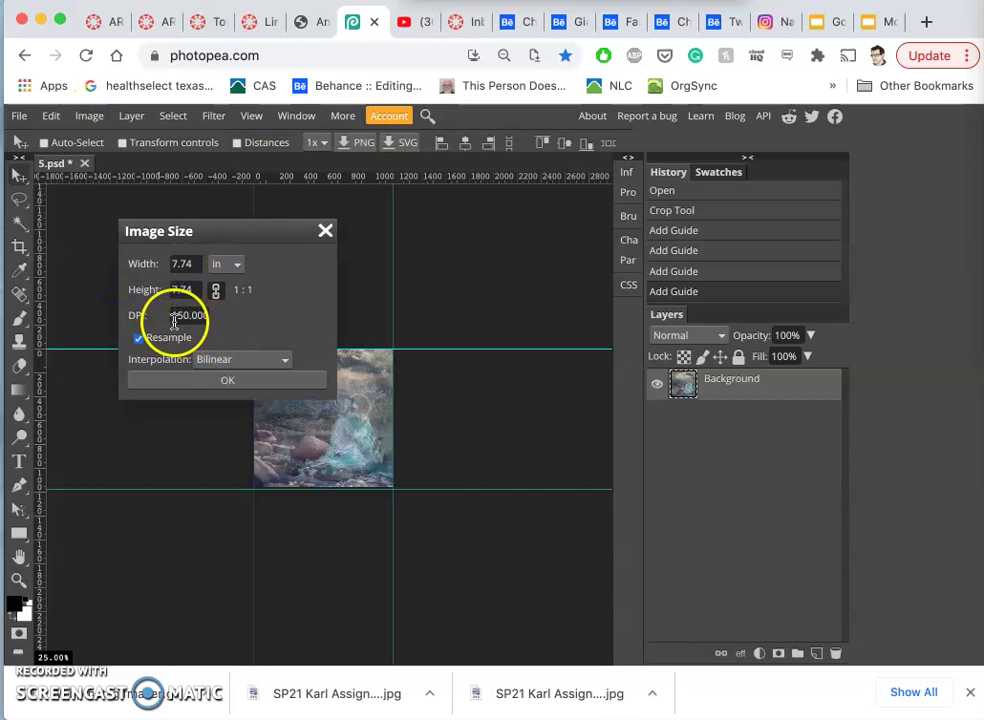
left_click(193, 295)
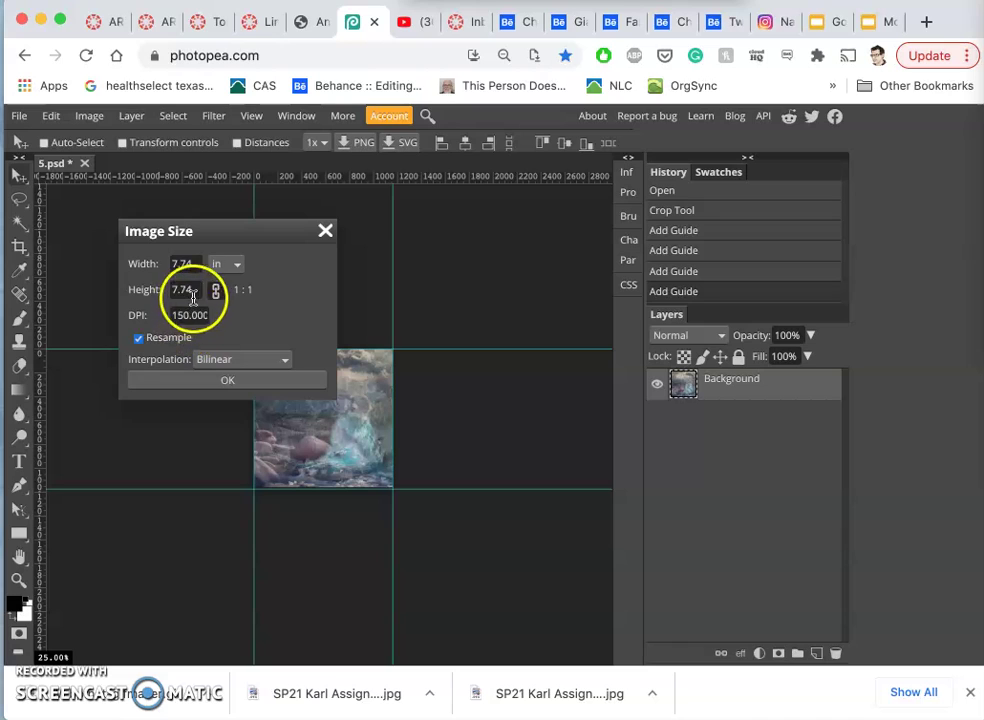
left_click(201, 316)
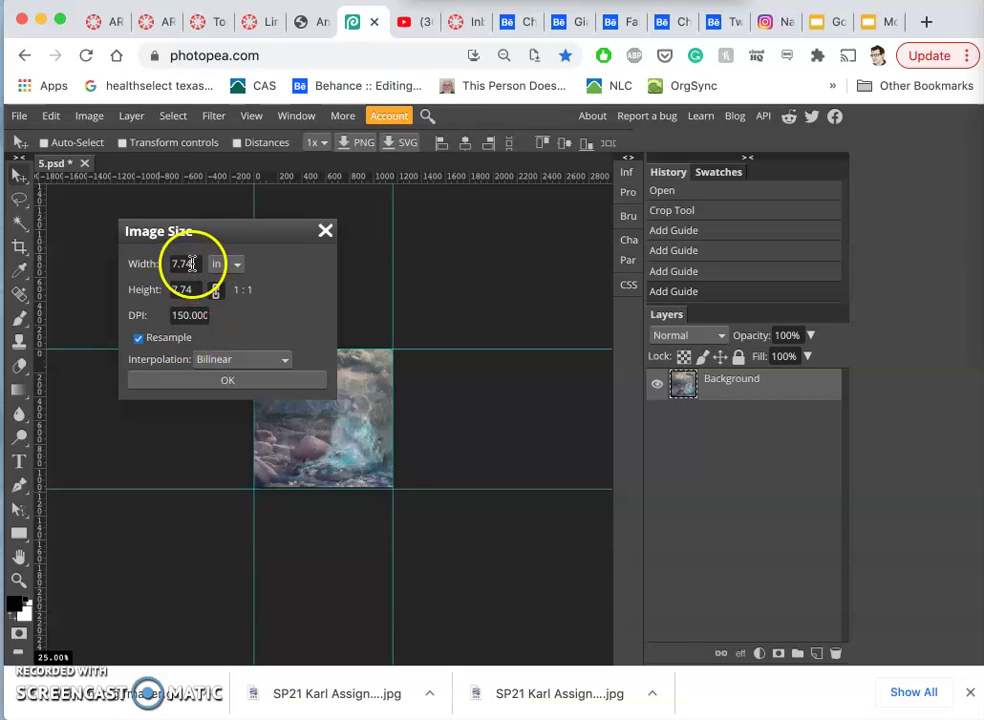
left_click(198, 296)
left_click(195, 286)
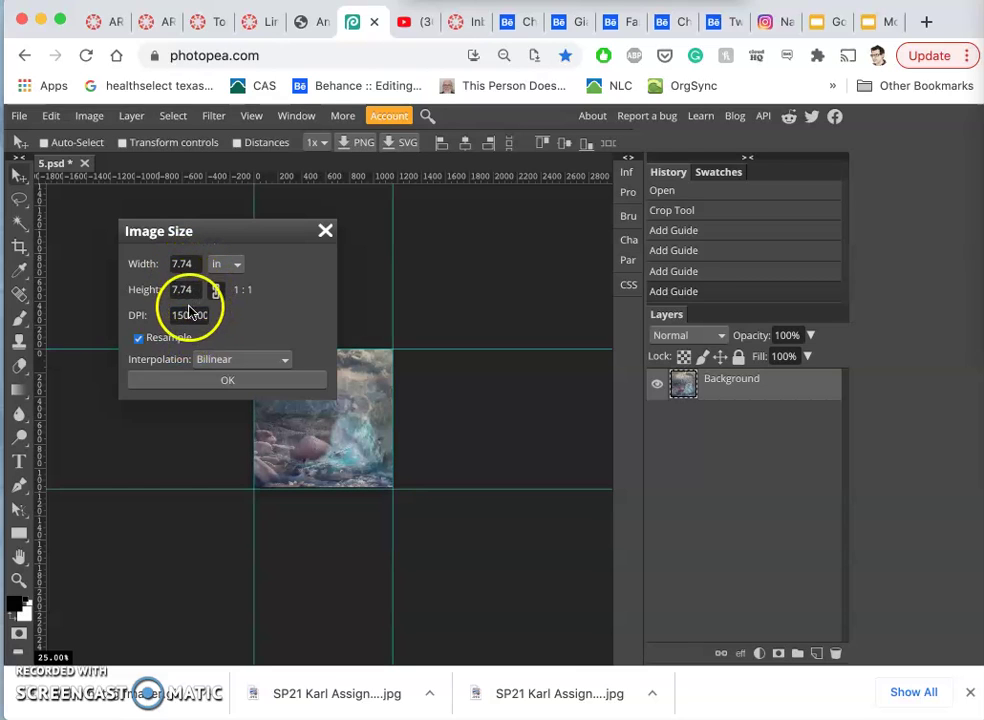
left_click(139, 338)
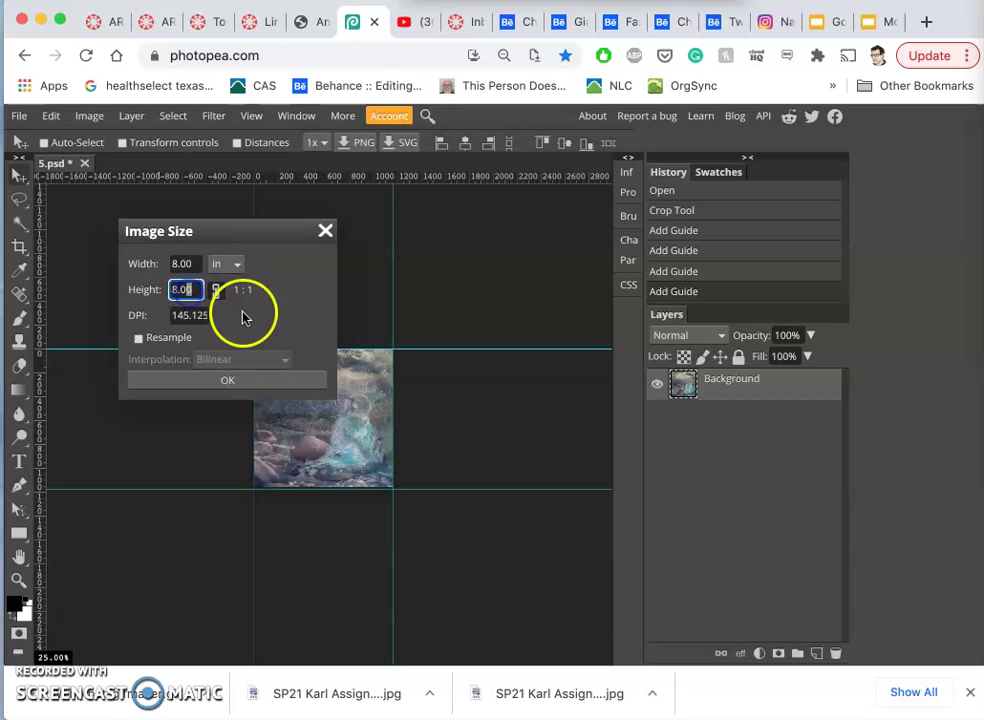
left_click(193, 318)
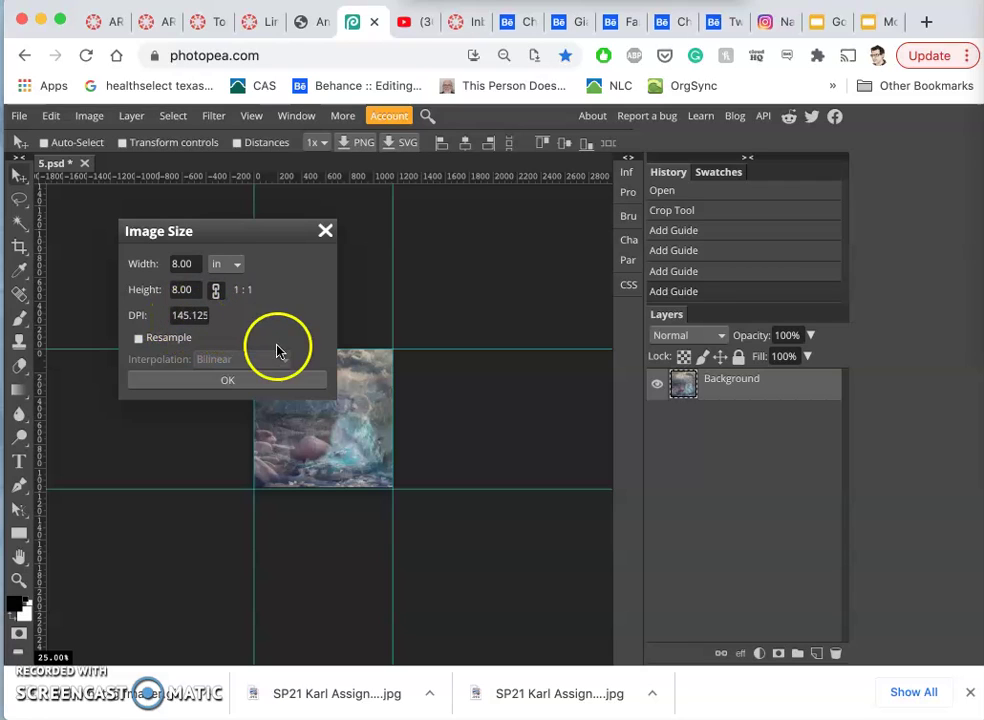
left_click(229, 382)
- Recheck Canvas Size and Image Size, confirming 8.01 inches at 145 DPI
left_click(92, 118)
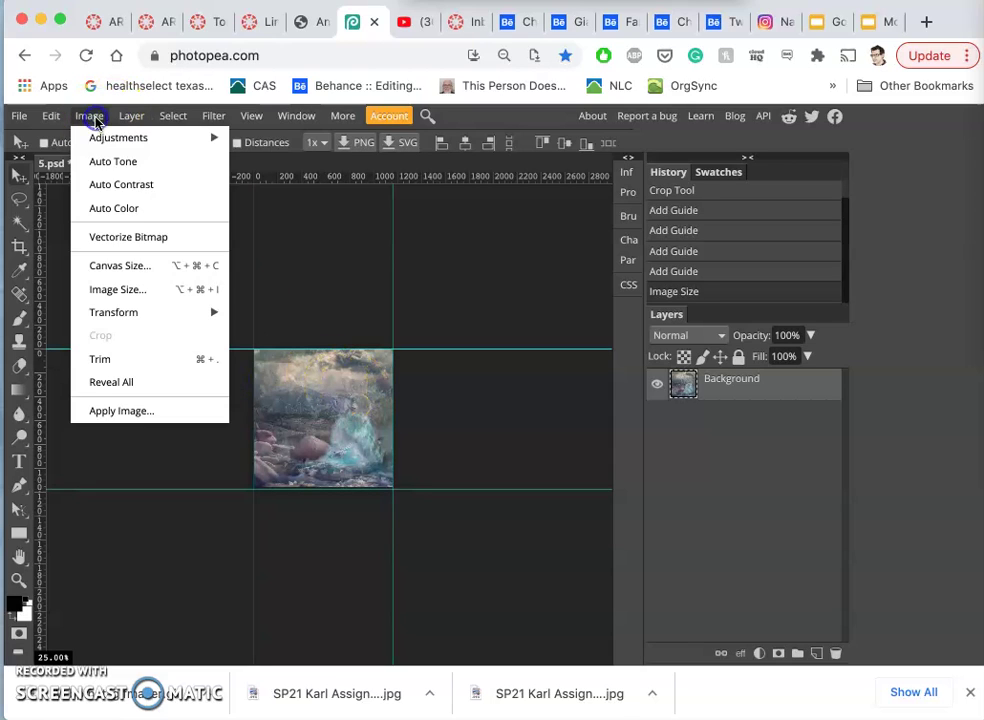
left_click(123, 263)
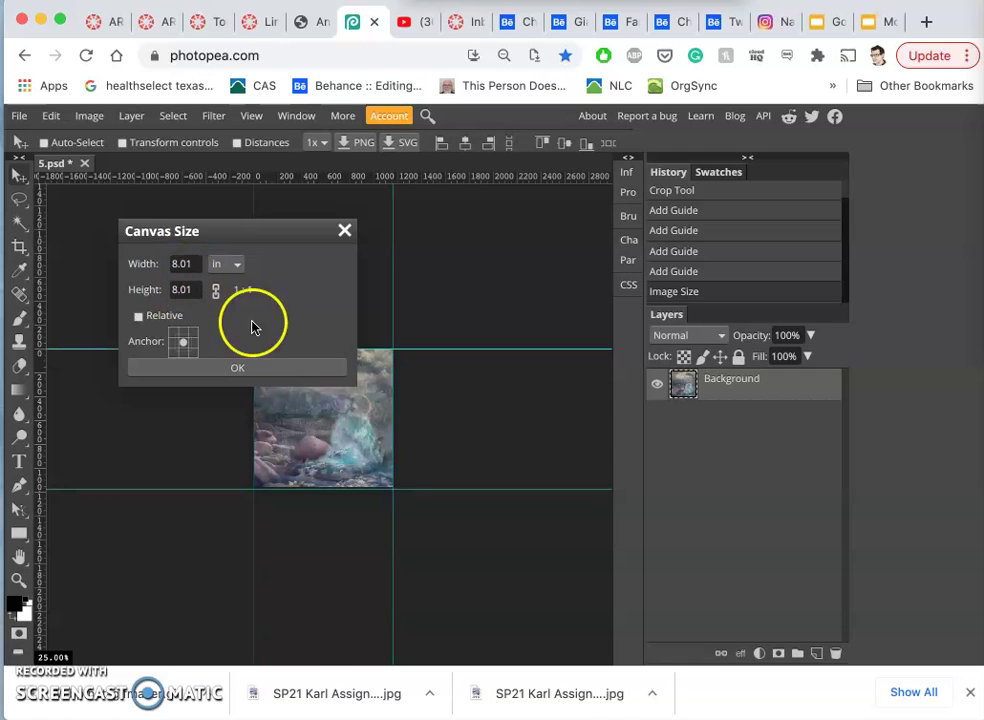
left_click(191, 265)
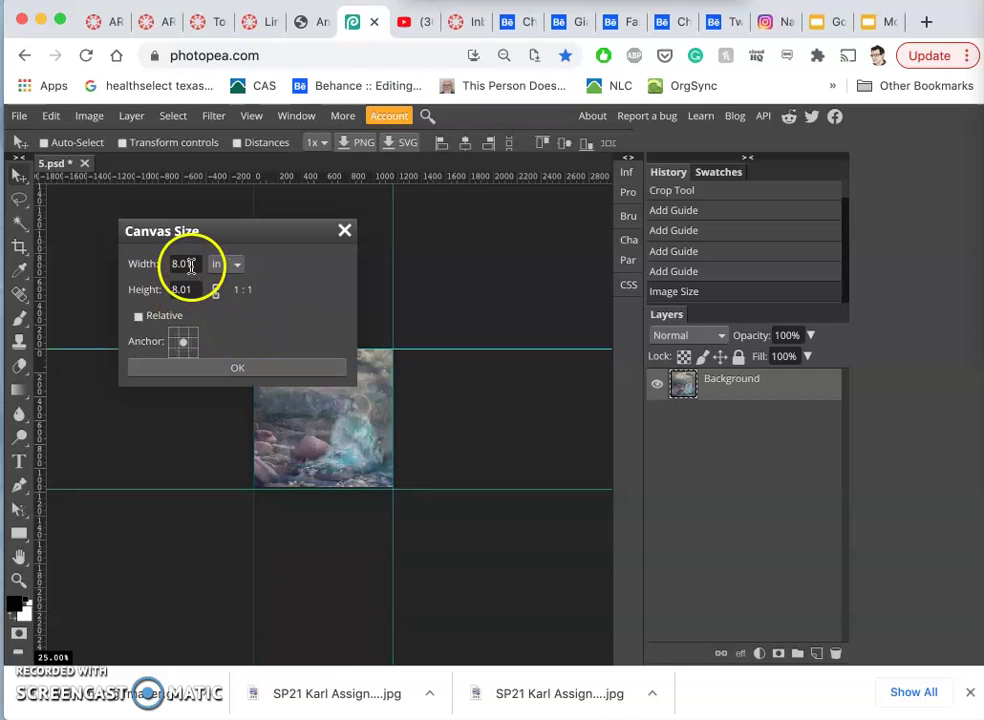
left_click(344, 230)
left_click(88, 116)
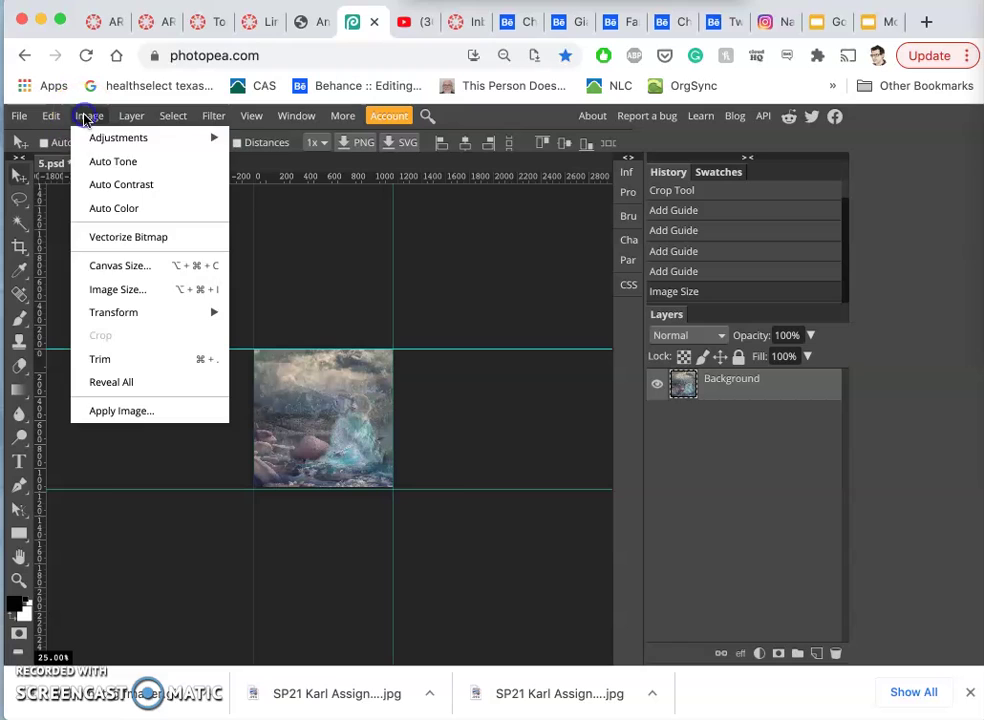
left_click(106, 287)
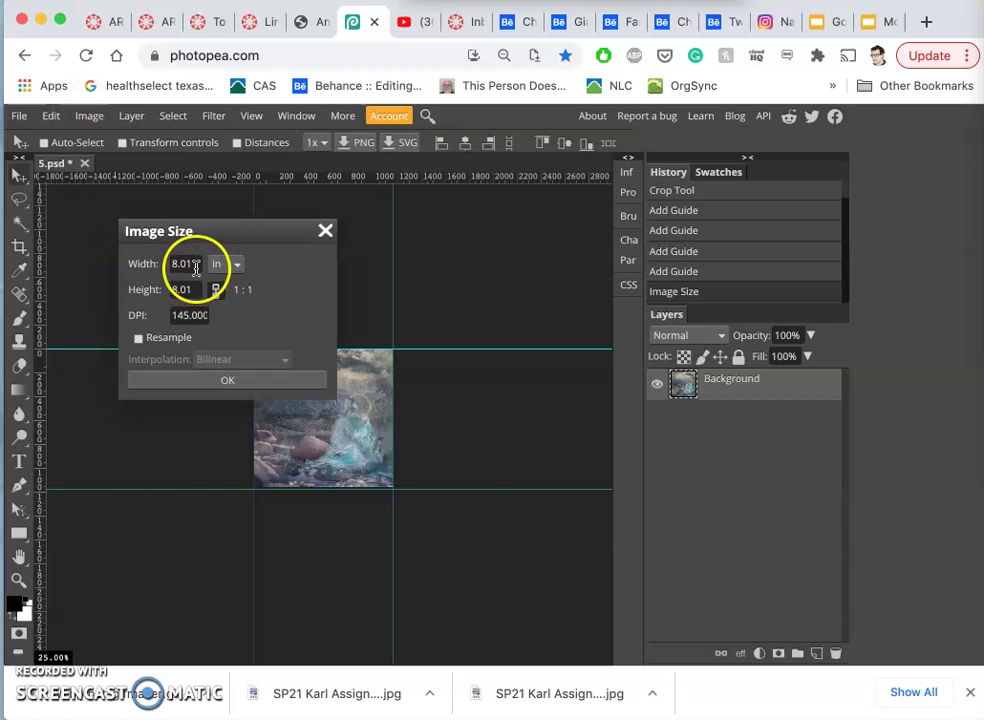
left_click(191, 316)
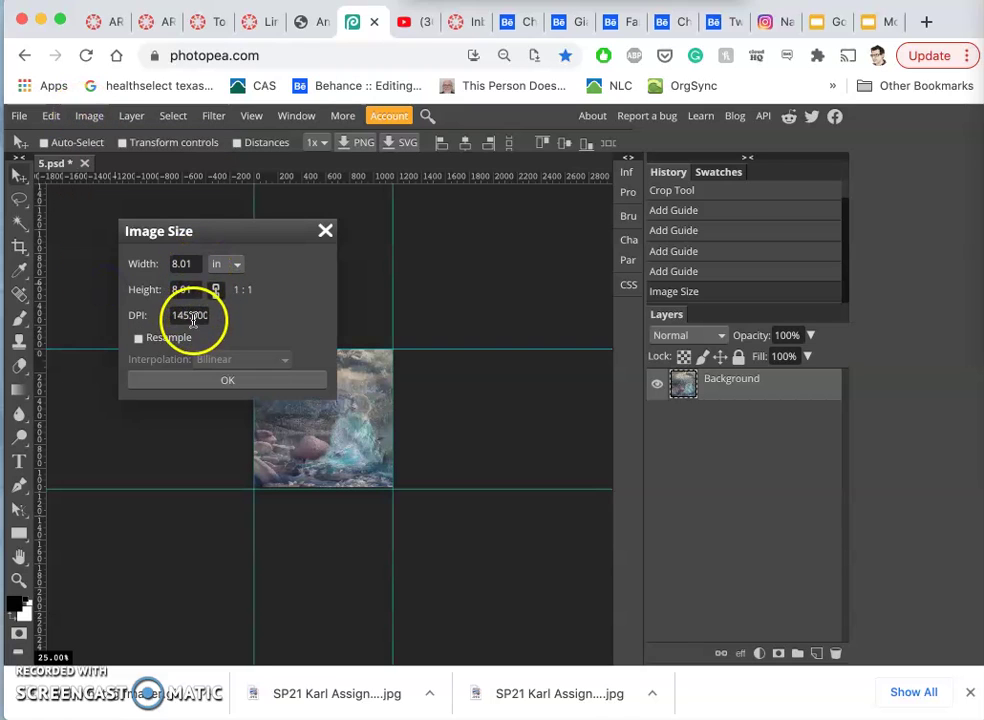
left_click(325, 230)
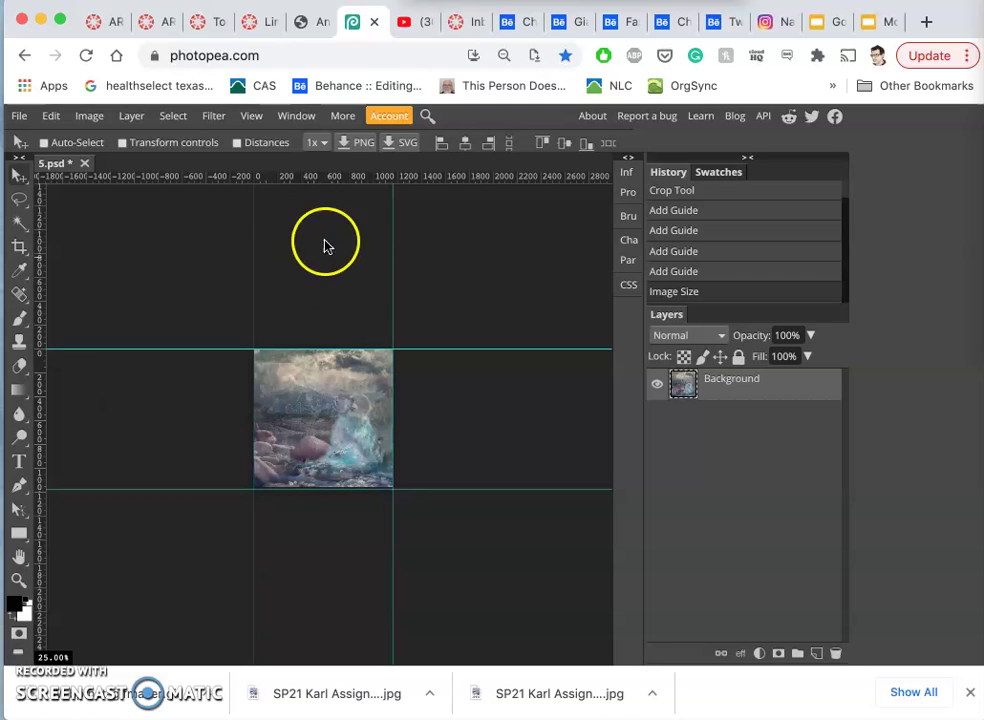
- Set Canvas Size to 30 × 40 inches and zoom in on the enlarged canvas
left_click(87, 116)
left_click(119, 266)
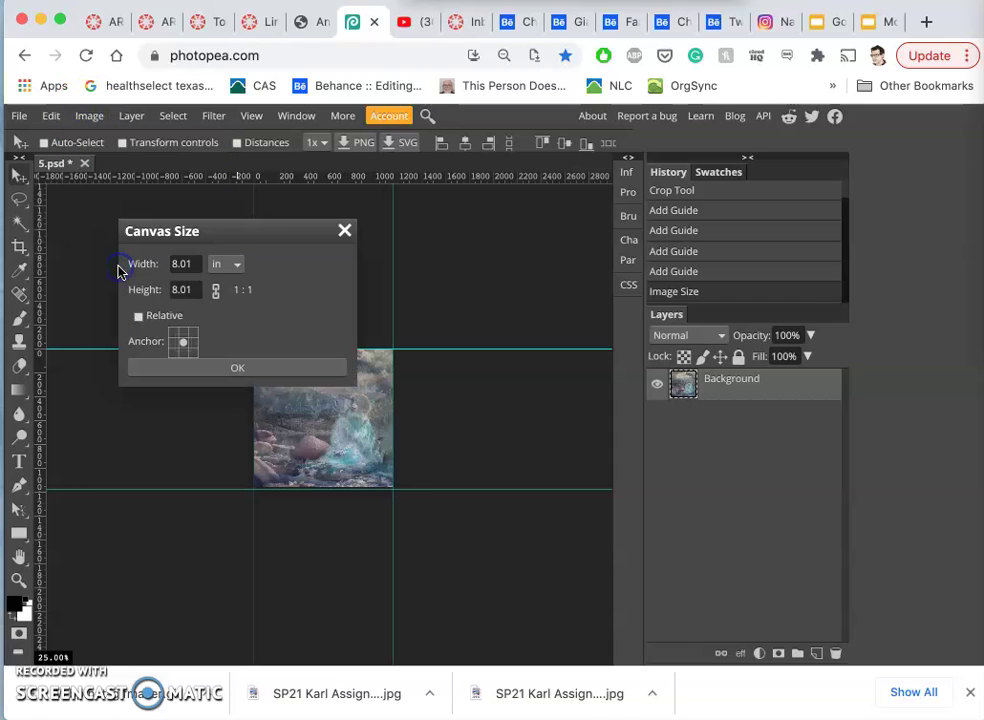
double_click(198, 264)
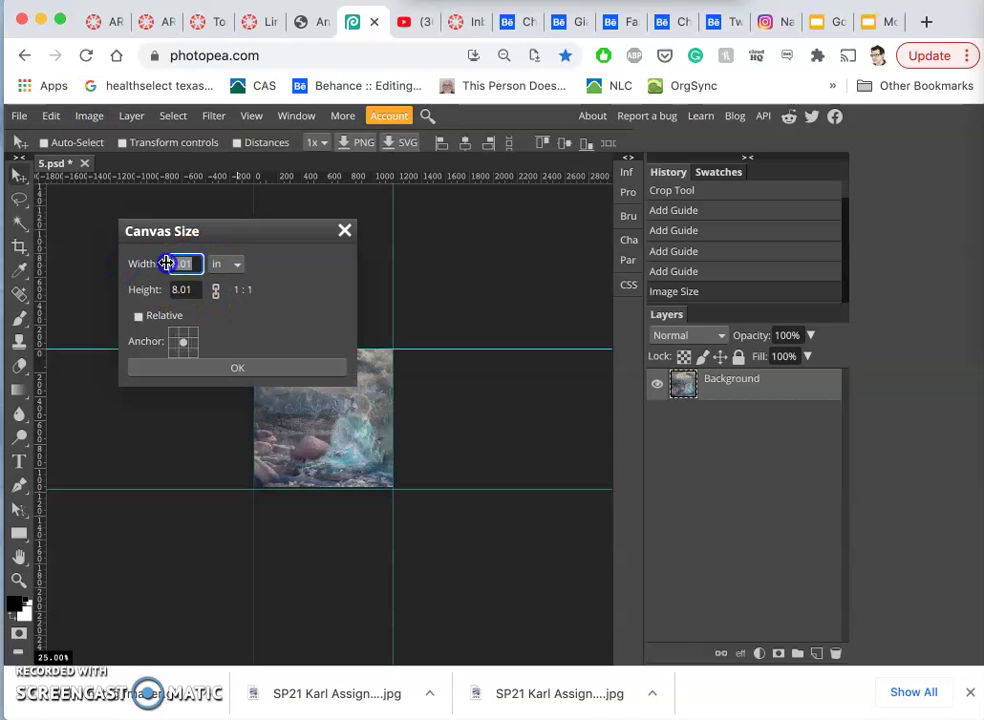
type("2")
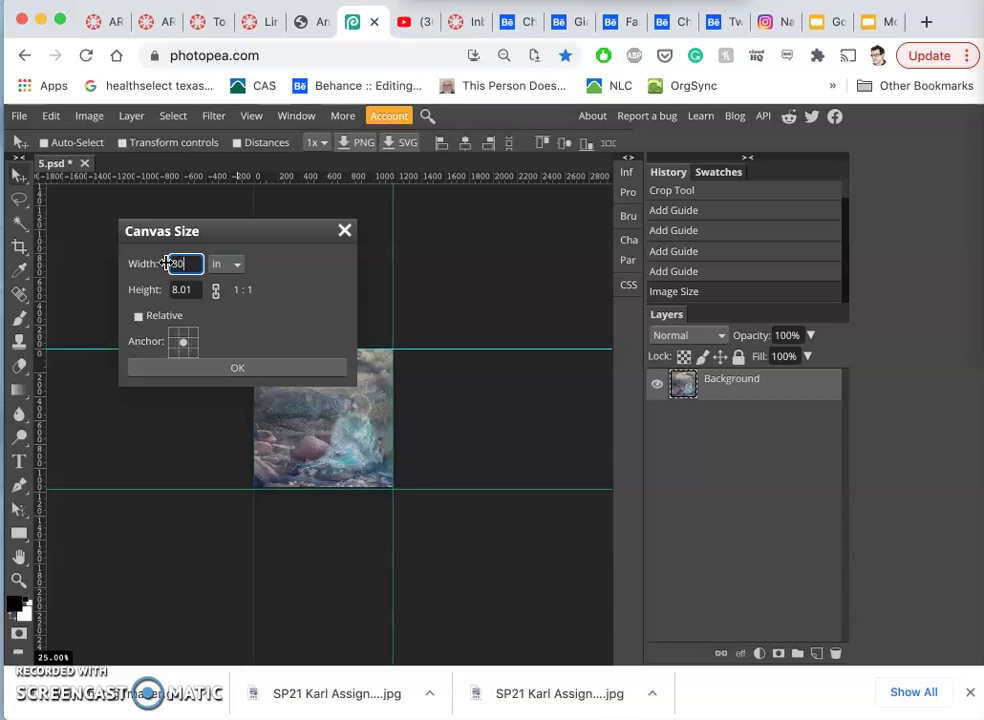
type("0")
double_click(168, 290)
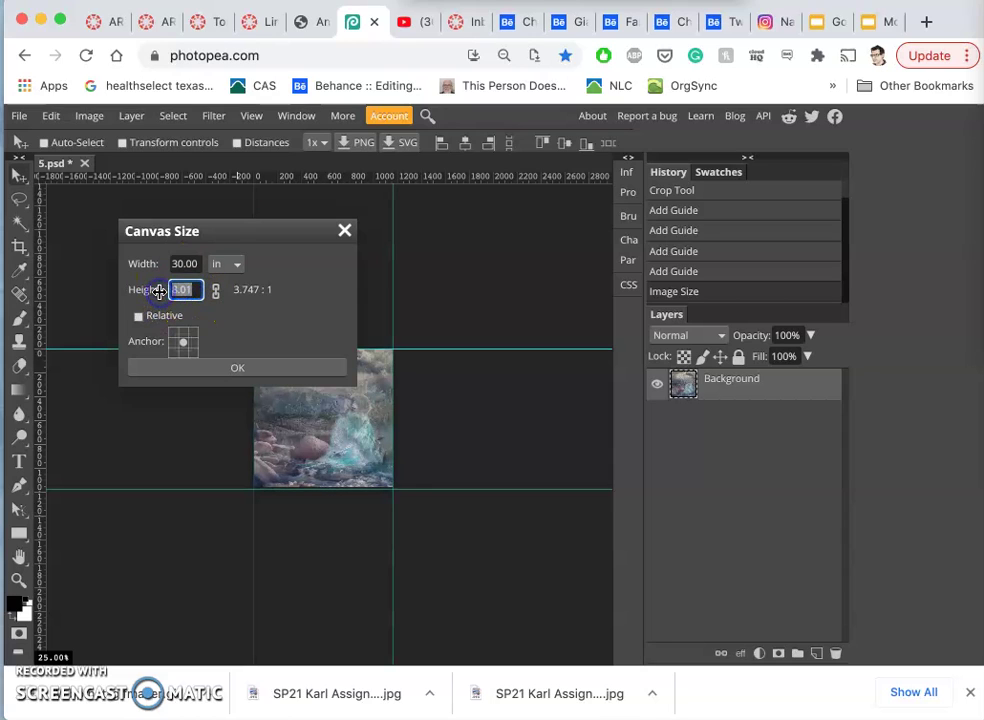
type("40")
left_click(184, 286)
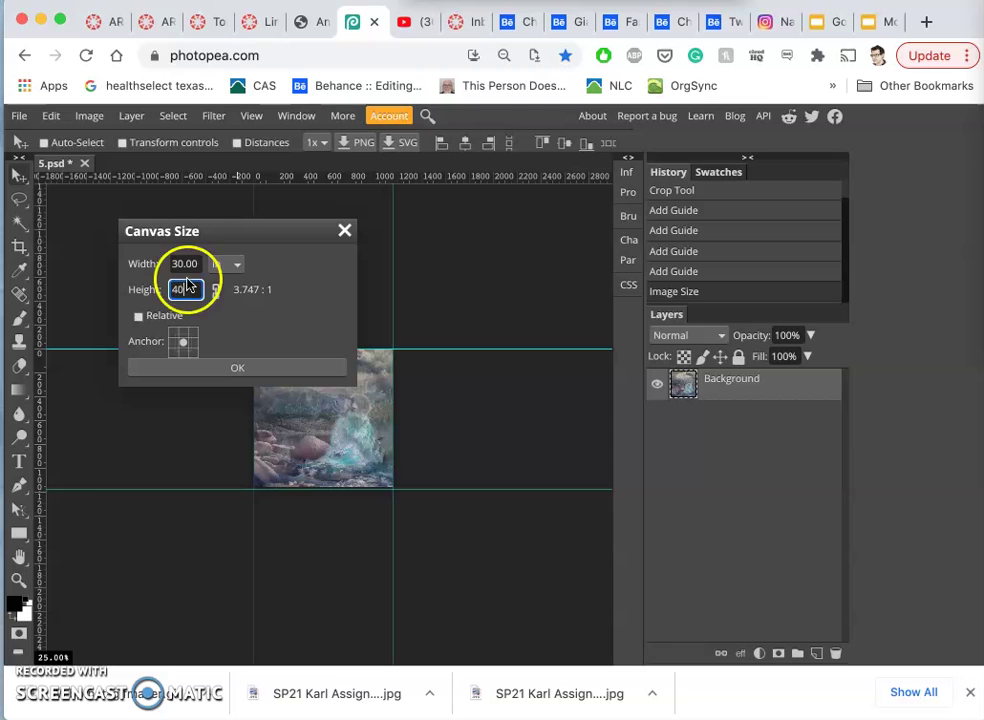
left_click(228, 352)
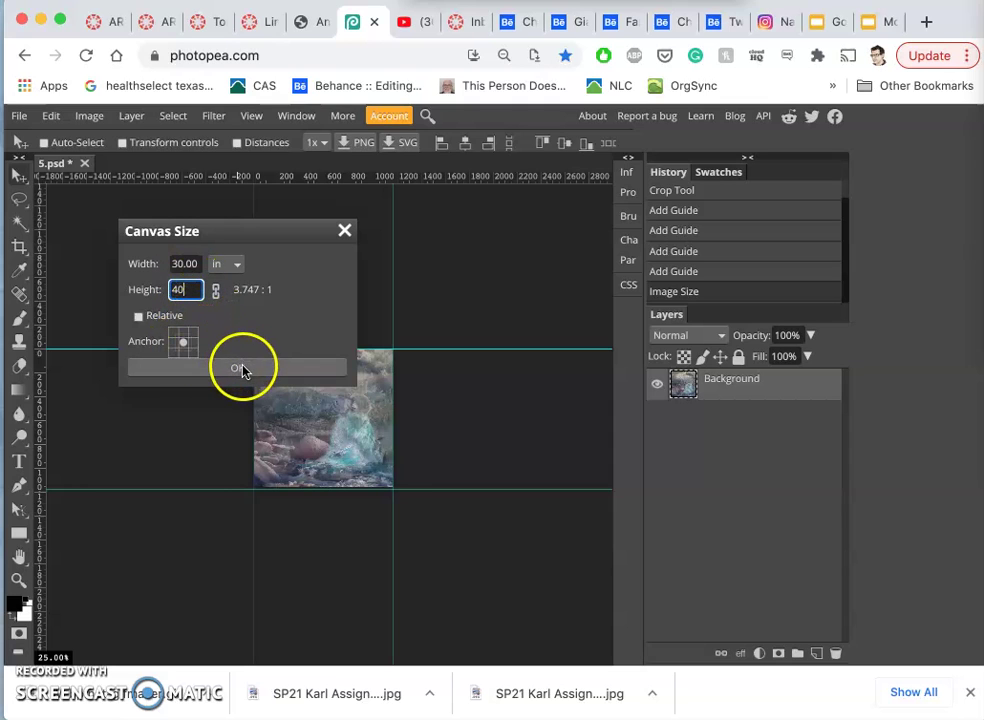
left_click(243, 369)
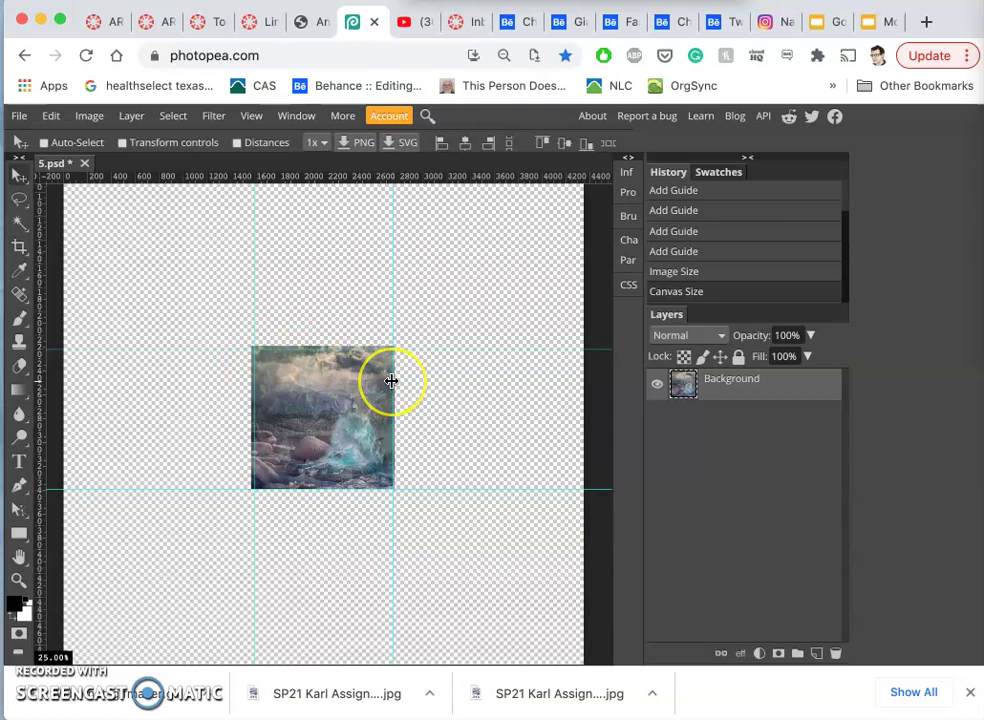
left_click(352, 350)
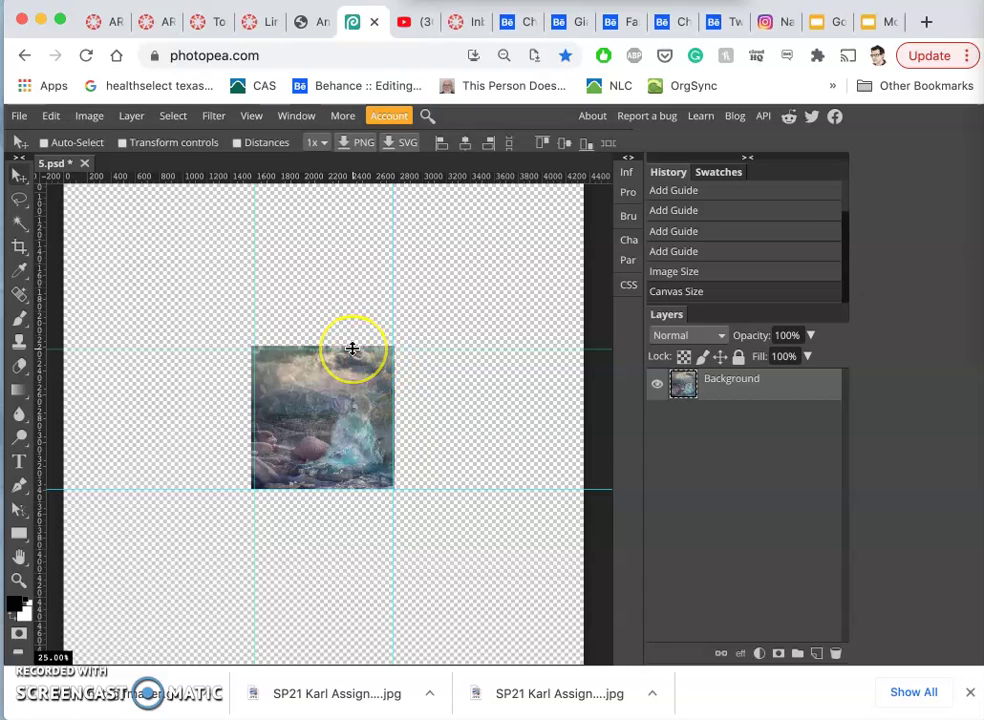
key("super+equal")
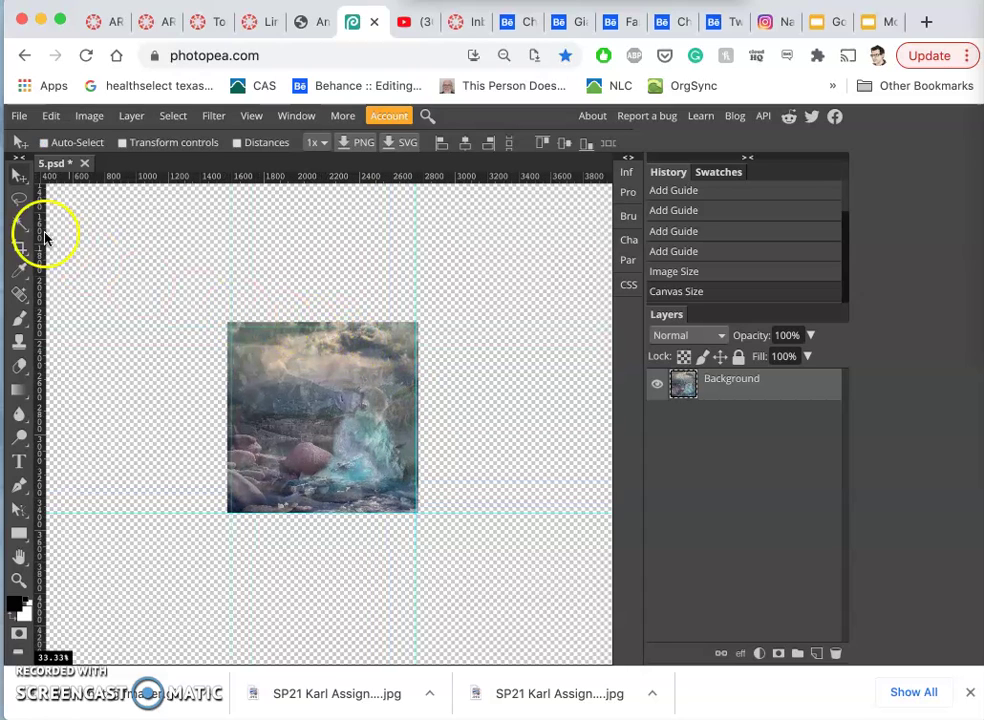
- With Rectangular Marquee, delete the picture strip above the top guide
left_click_drag(18, 248, 58, 252)
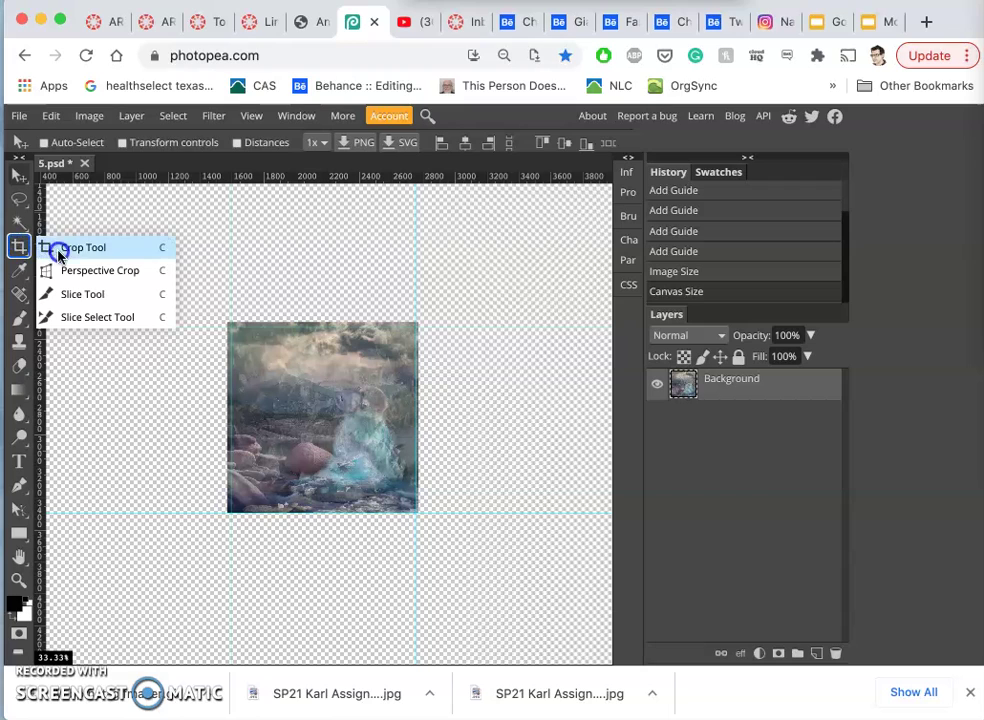
left_click(52, 252)
left_click(18, 200)
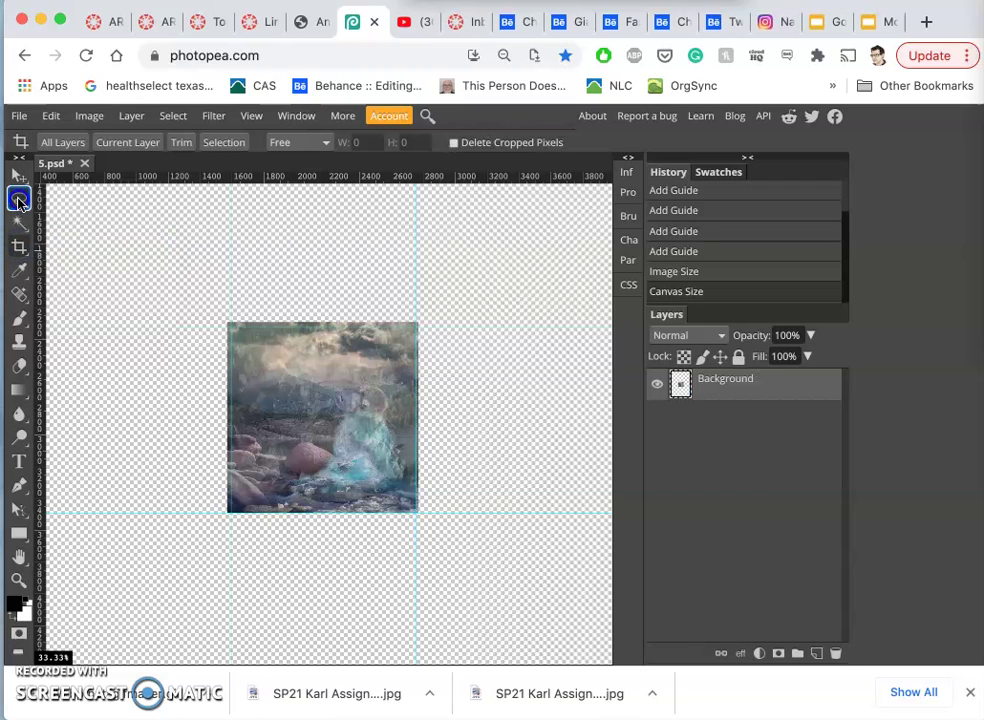
left_click(50, 199)
left_click_drag(203, 283, 448, 326)
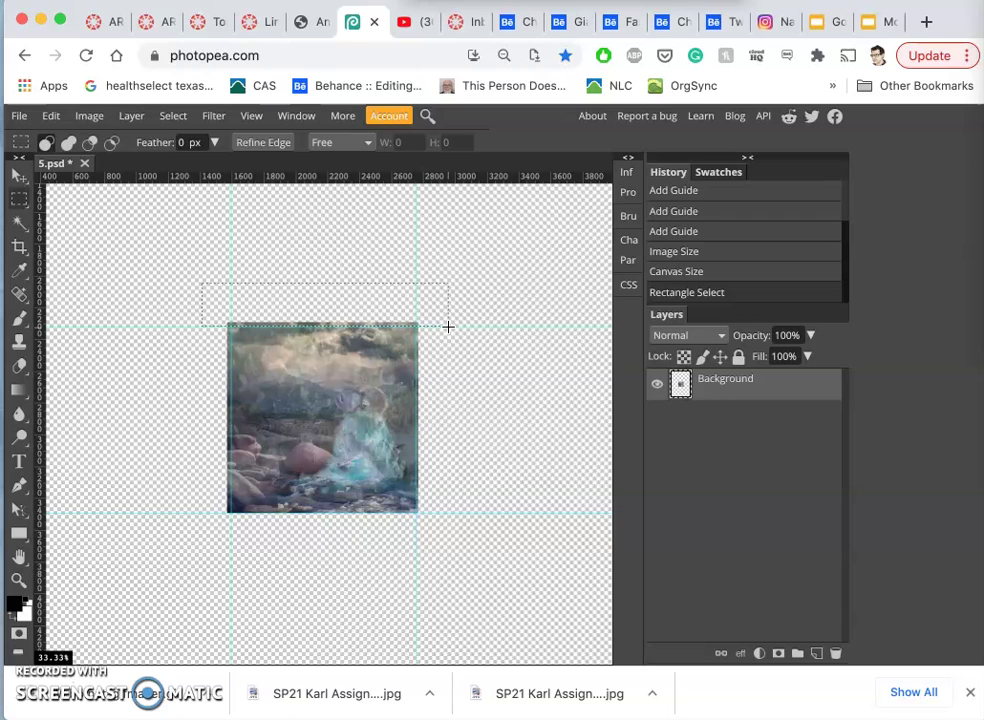
key("Delete")
left_click(489, 308)
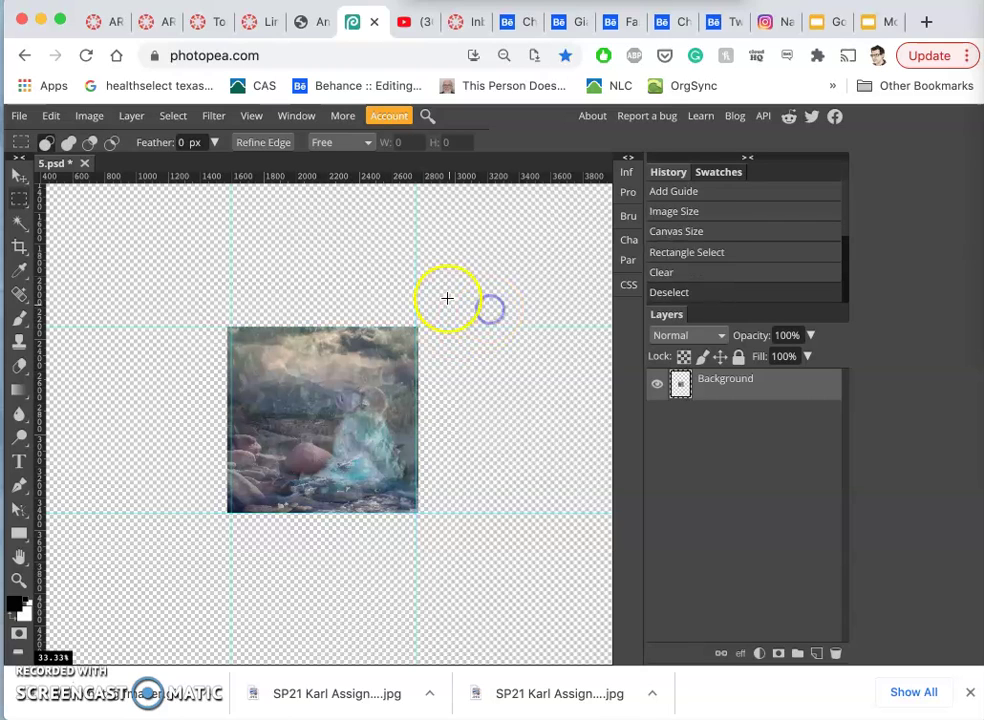
- Delete the overhanging strips past the right, bottom and left guides
left_click_drag(446, 296, 416, 562)
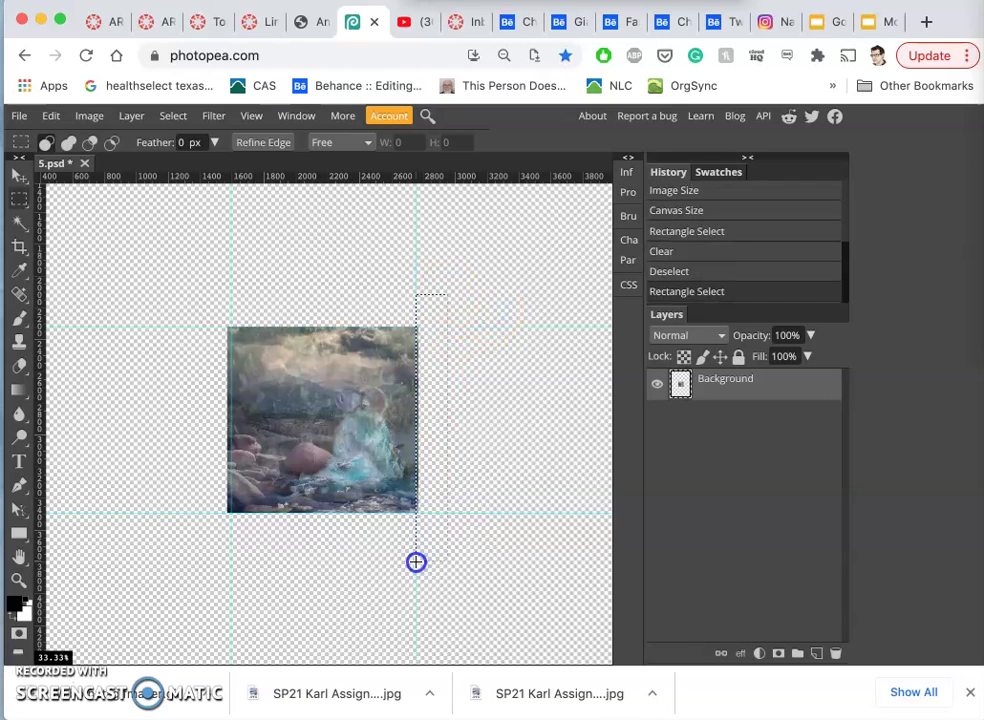
key("Delete")
left_click(463, 606)
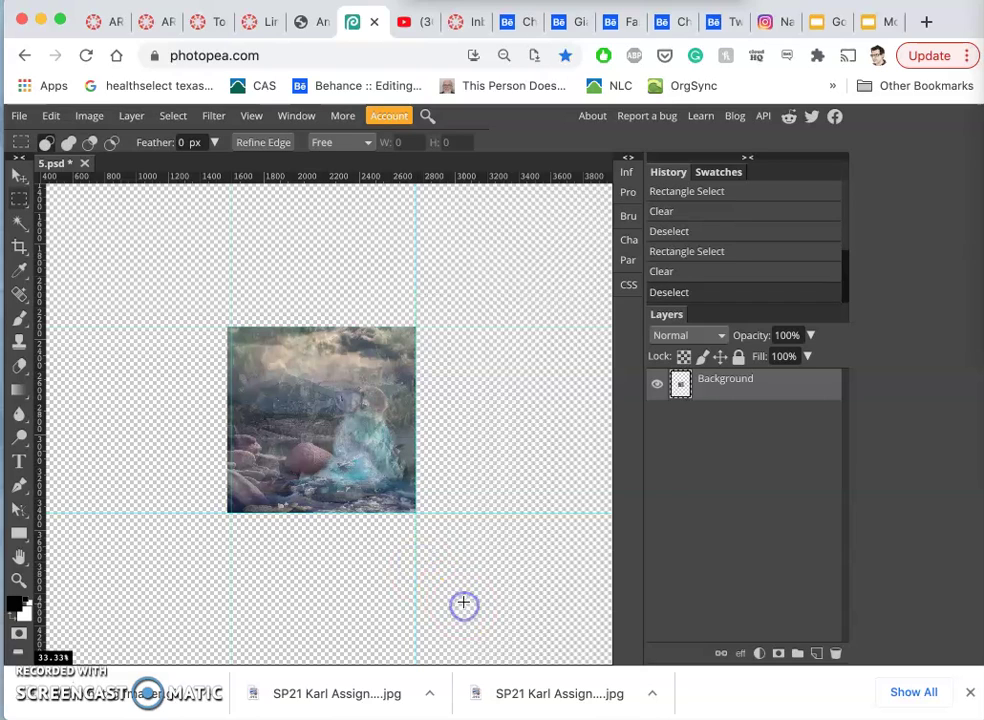
left_click_drag(463, 602, 173, 512)
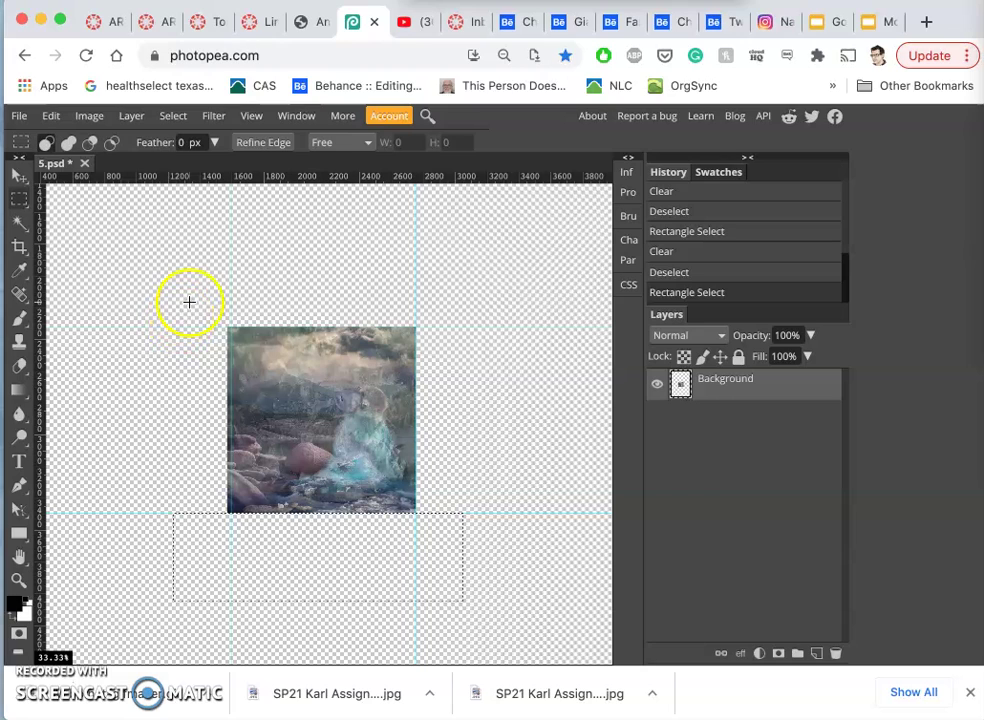
left_click_drag(190, 302, 230, 538)
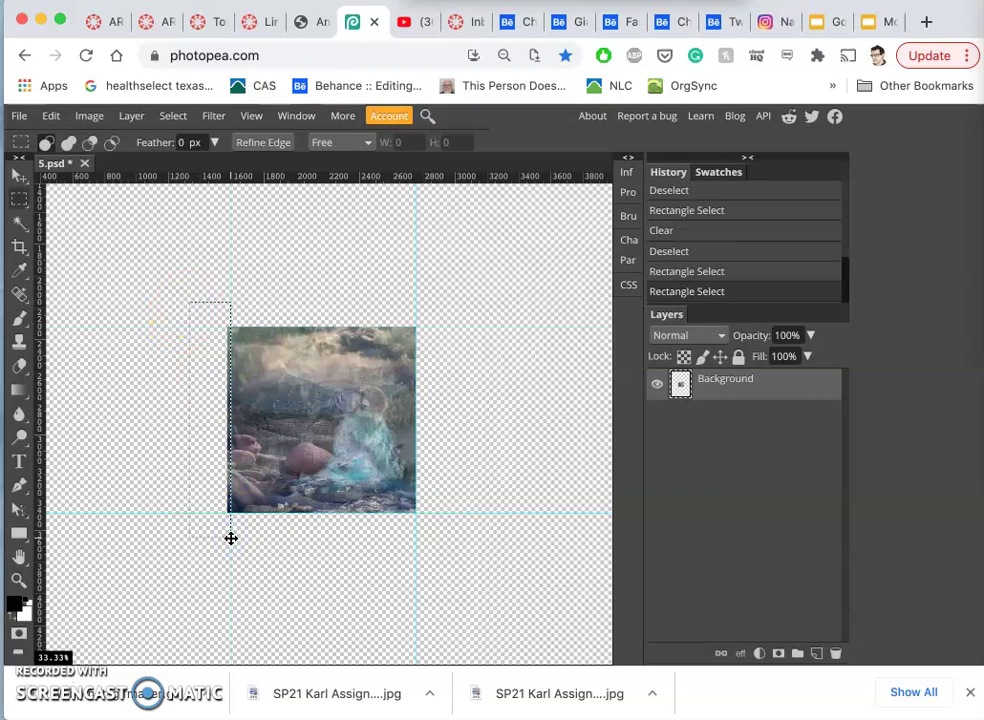
key("Delete")
left_click(382, 294)
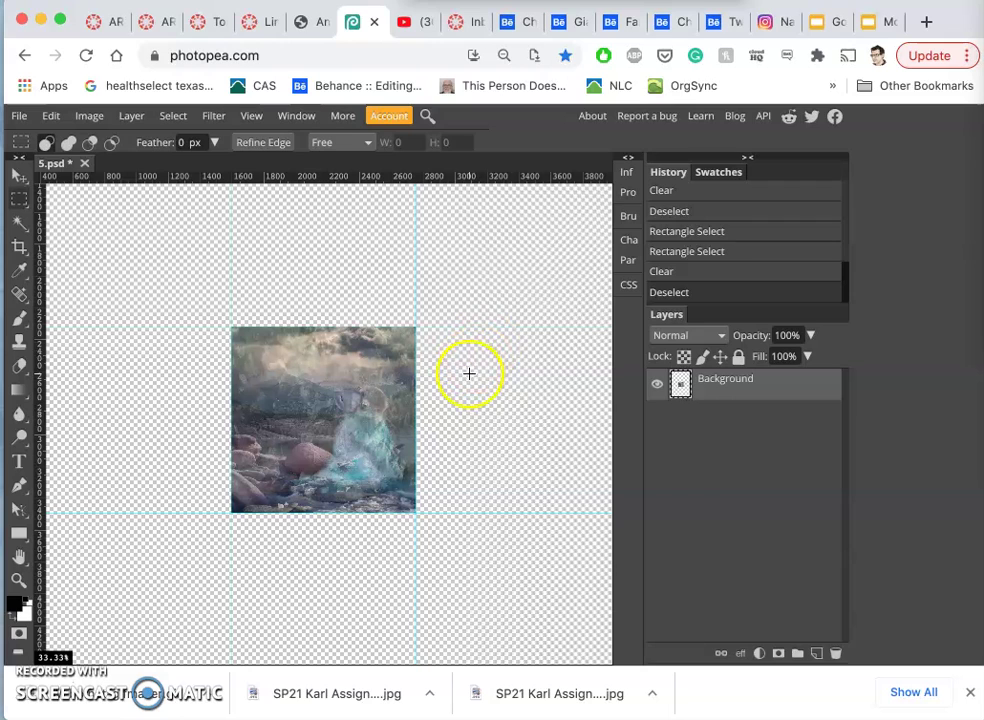
- Add a new layer and fill it with Gray
left_click(816, 653)
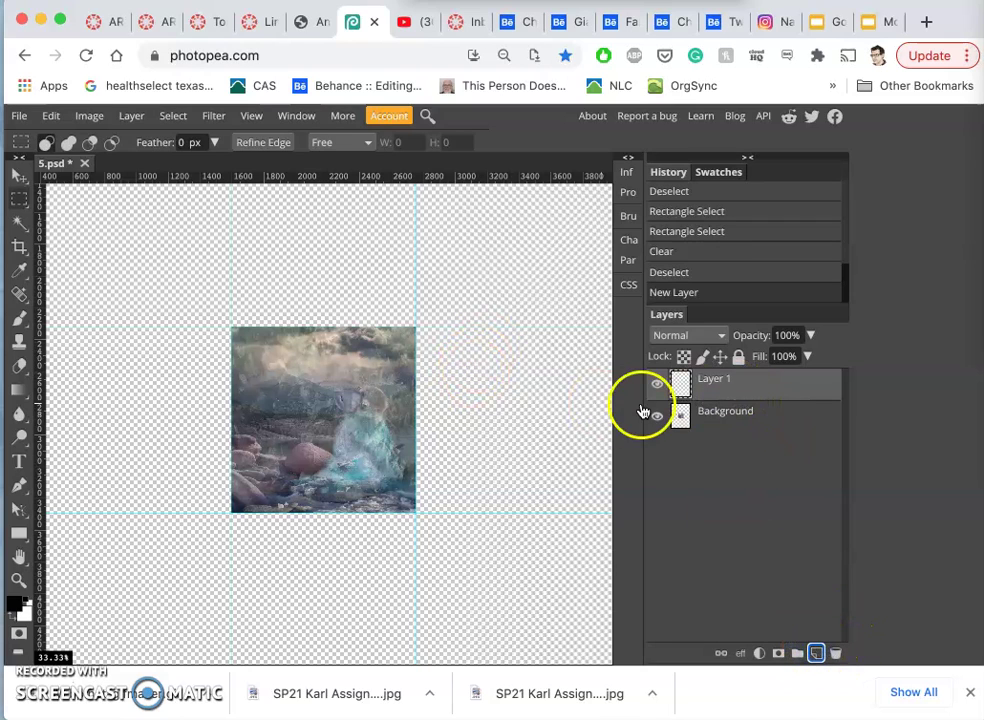
left_click(51, 115)
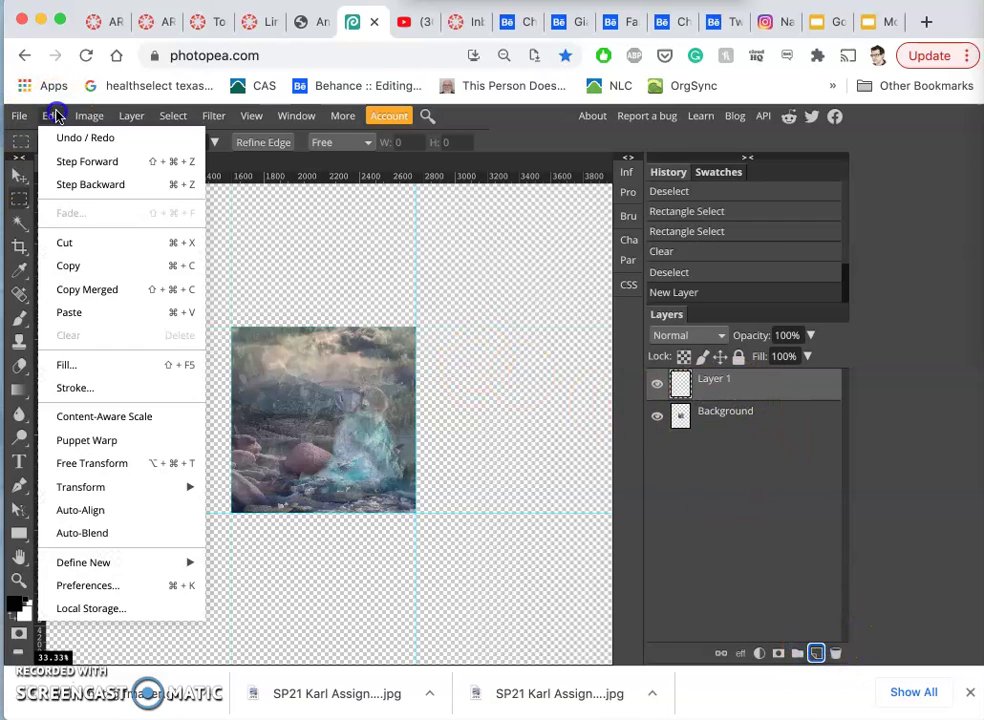
left_click(89, 362)
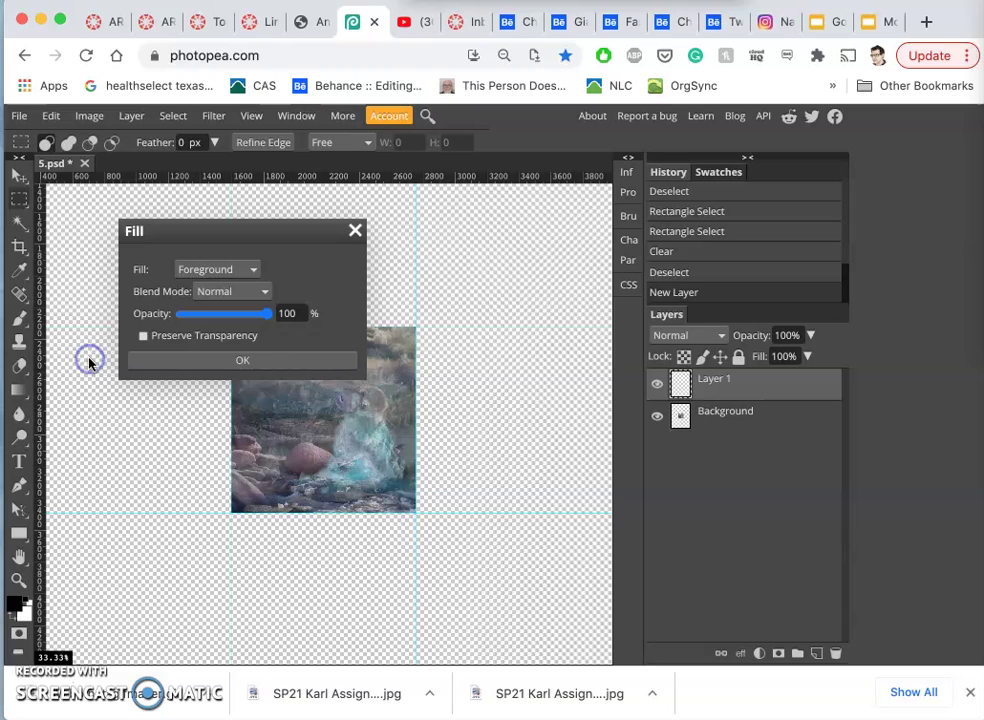
left_click(213, 268)
left_click(208, 327)
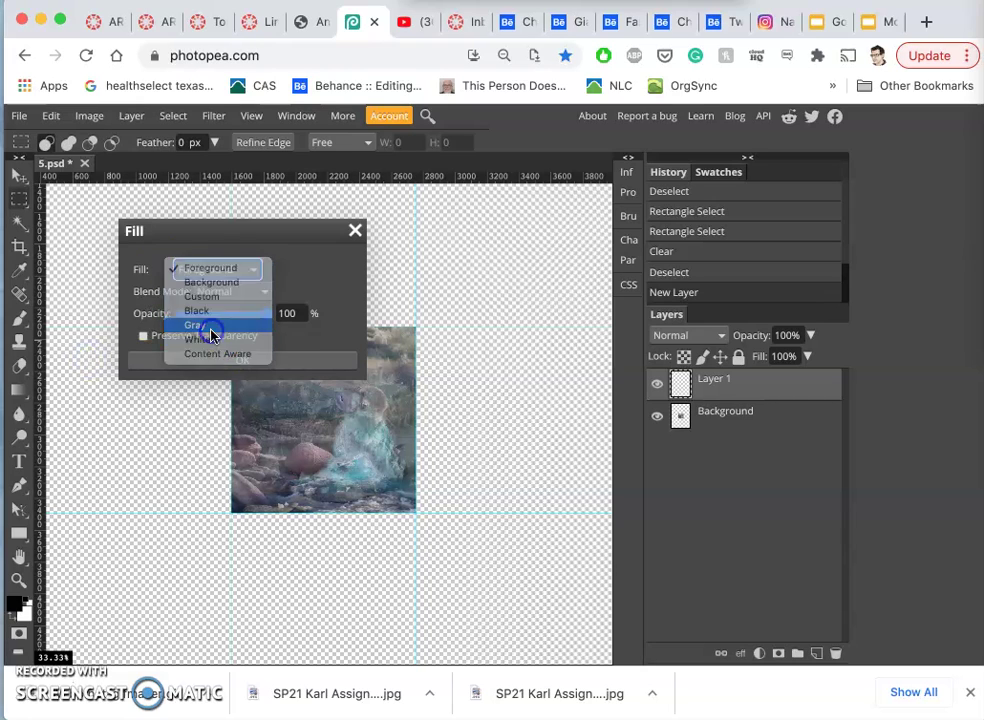
left_click(232, 360)
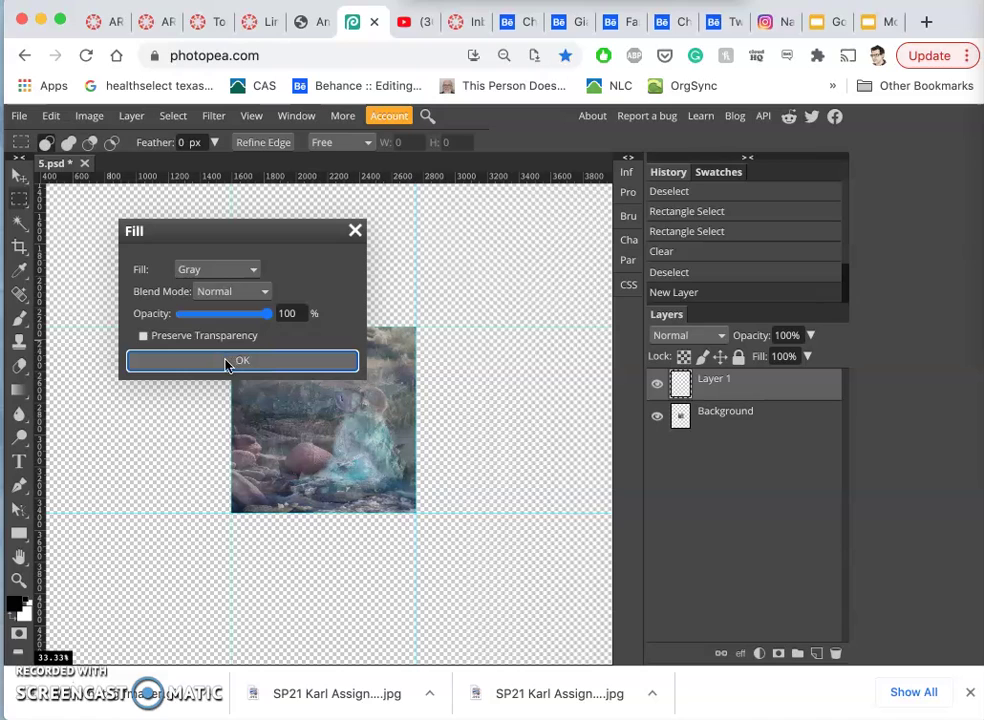
key("ctrl+d")
- Move the gray Layer 1 below Background in the Layers panel
left_click(670, 418)
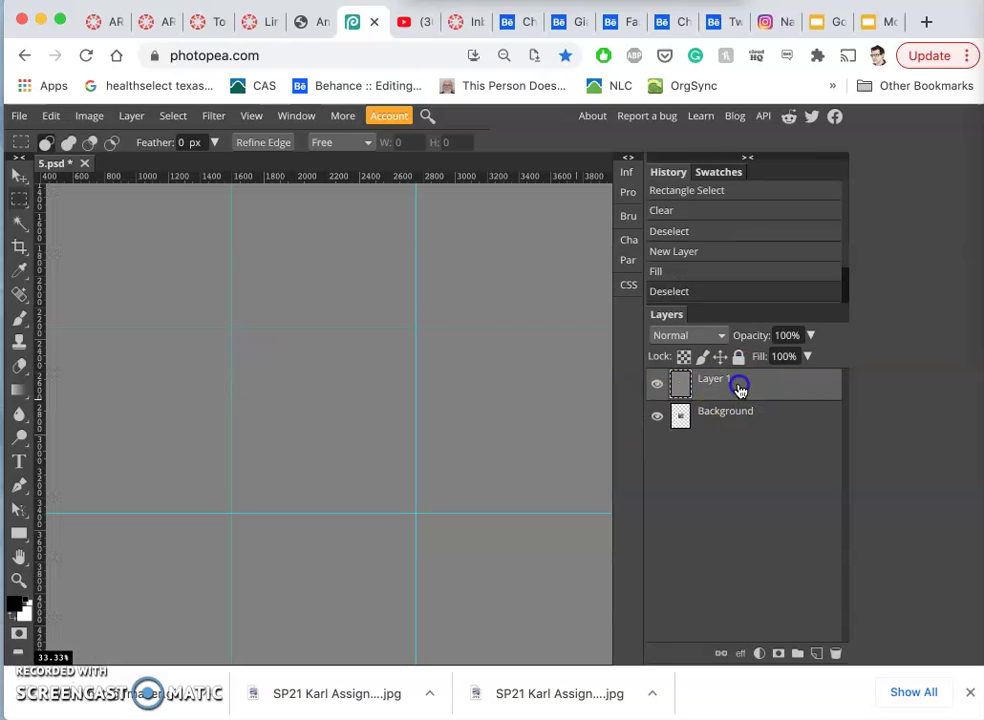
left_click_drag(740, 388, 740, 445)
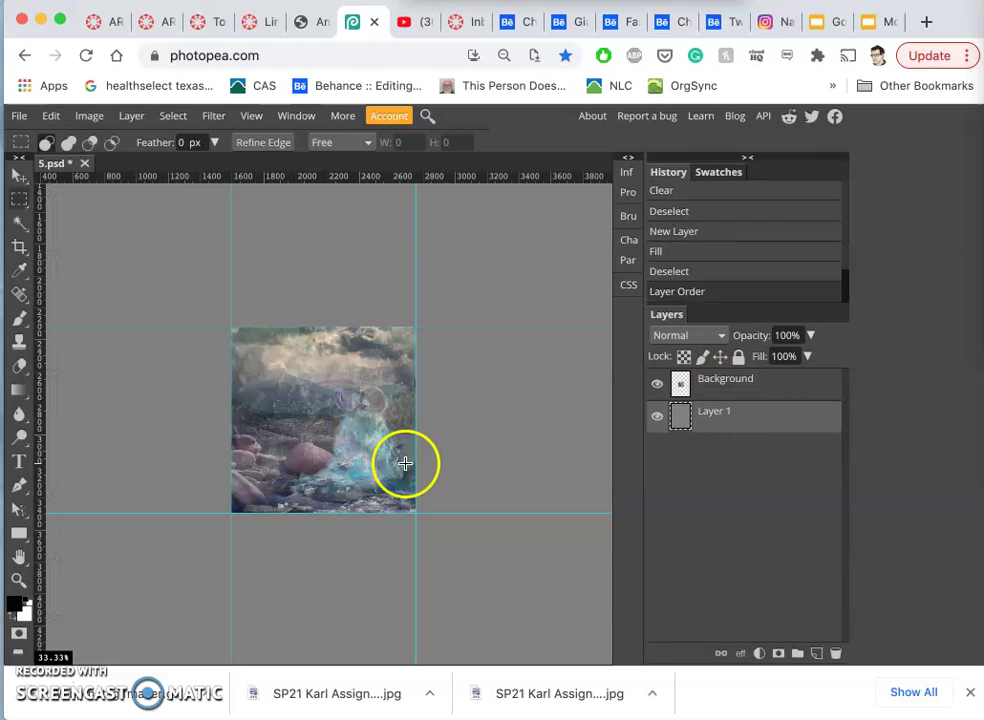
scroll(405, 467, "down", 2)
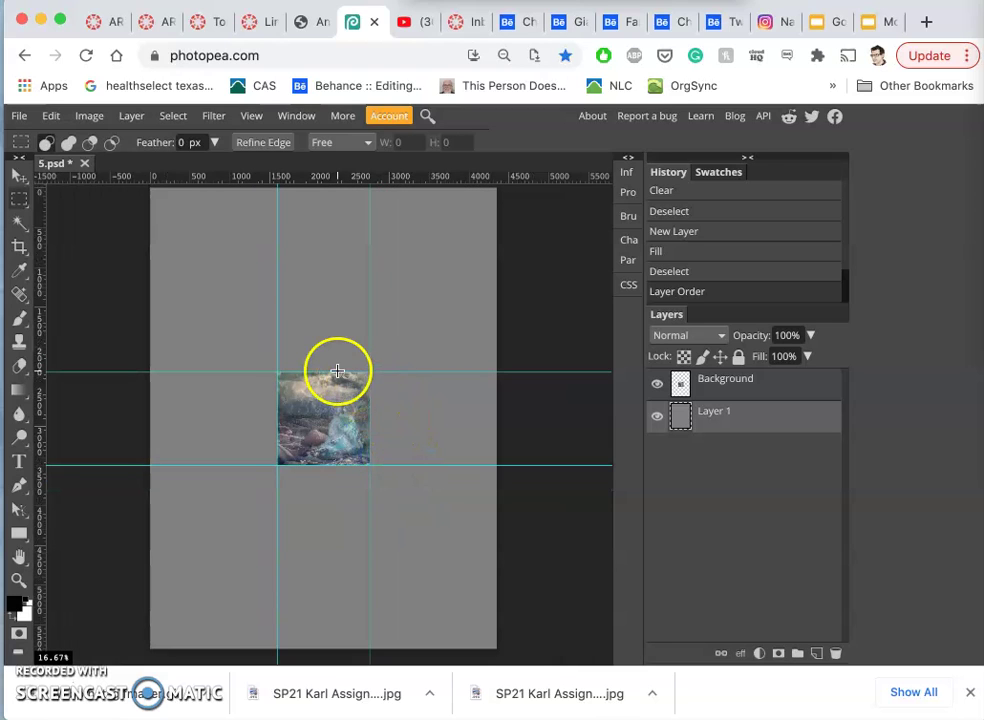
- Line up the vertical guide with the picture's left edge and add another vertical guide
scroll(338, 374, "up", 2)
scroll(337, 376, "up", 1)
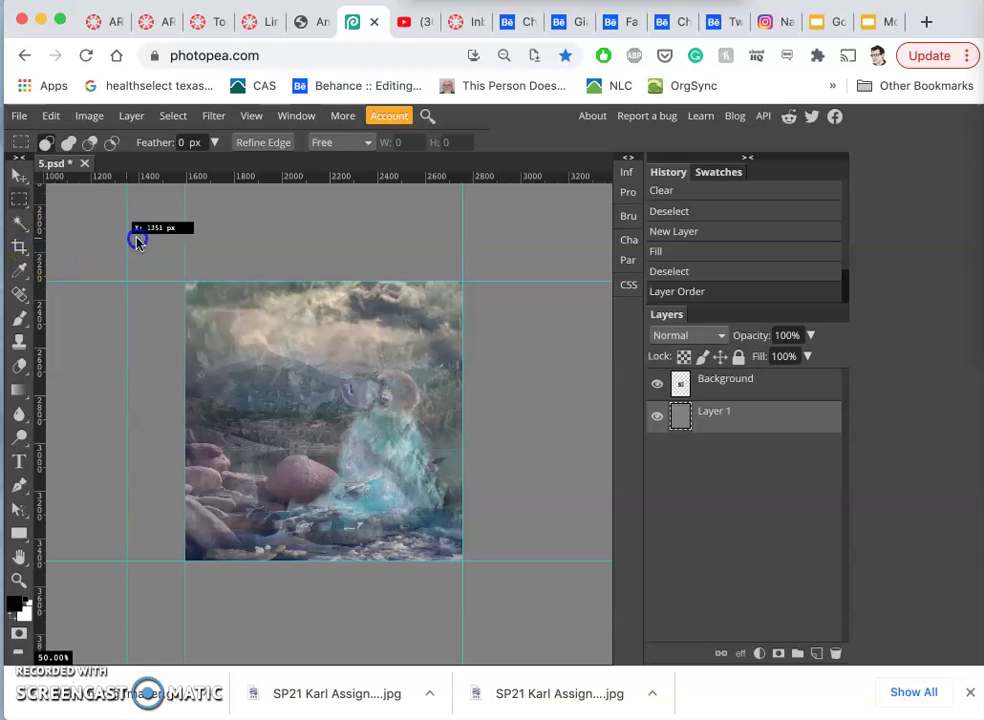
left_click_drag(137, 242, 184, 242)
left_click_drag(40, 240, 28, 182)
- Turn on the grid overlay from the View menu and hide the gray Layer 1
left_click(255, 117)
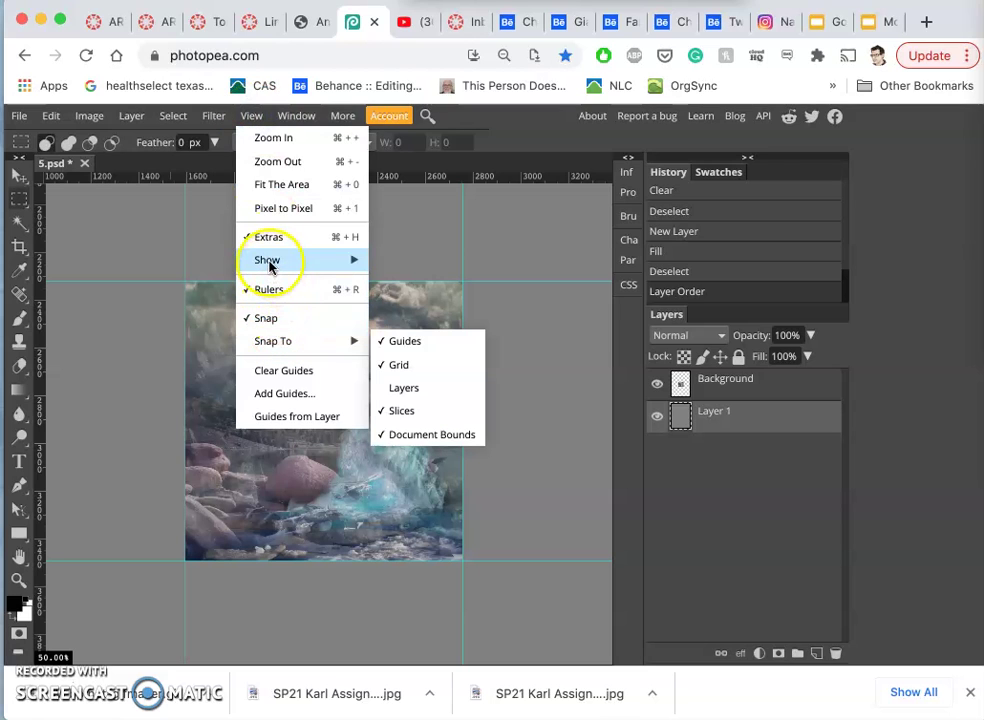
mouse_move(268, 265)
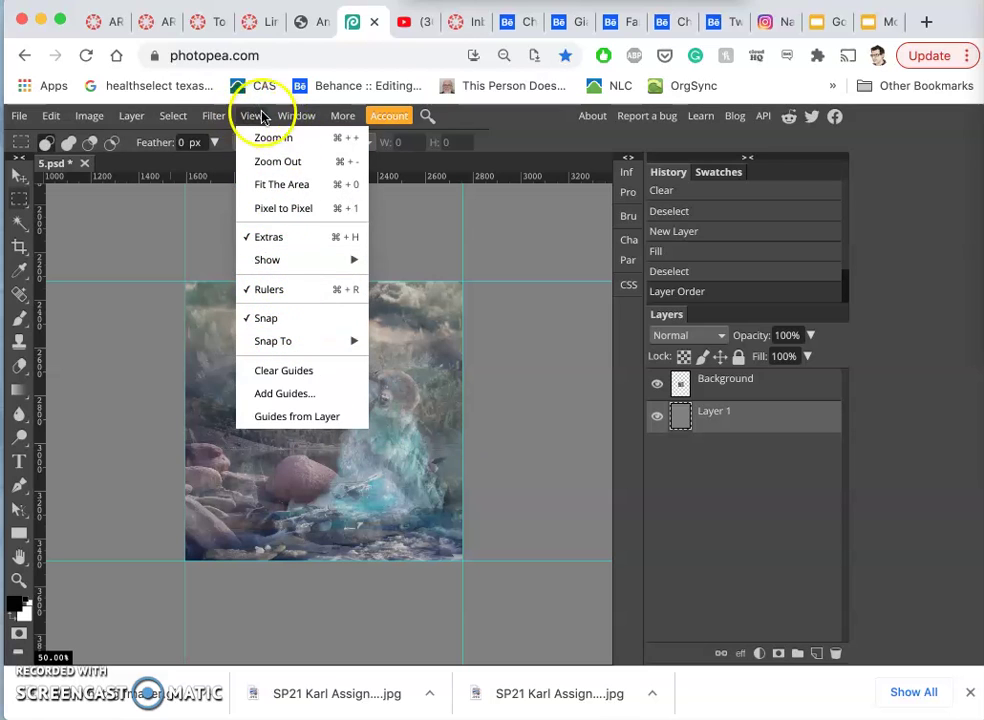
mouse_move(296, 115)
mouse_move(251, 116)
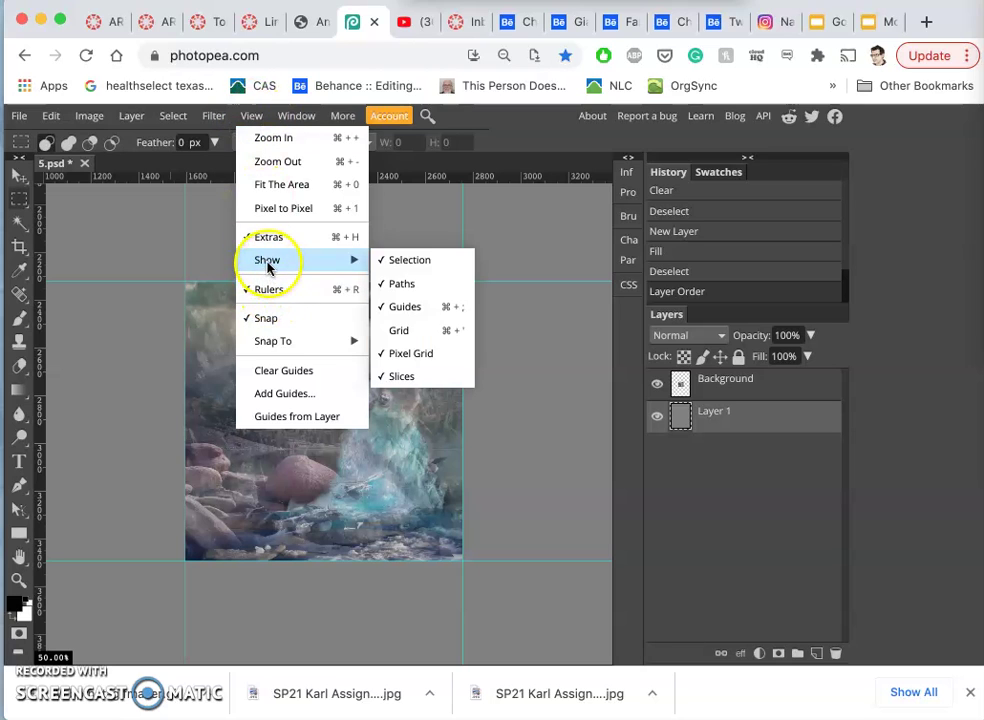
left_click(401, 330)
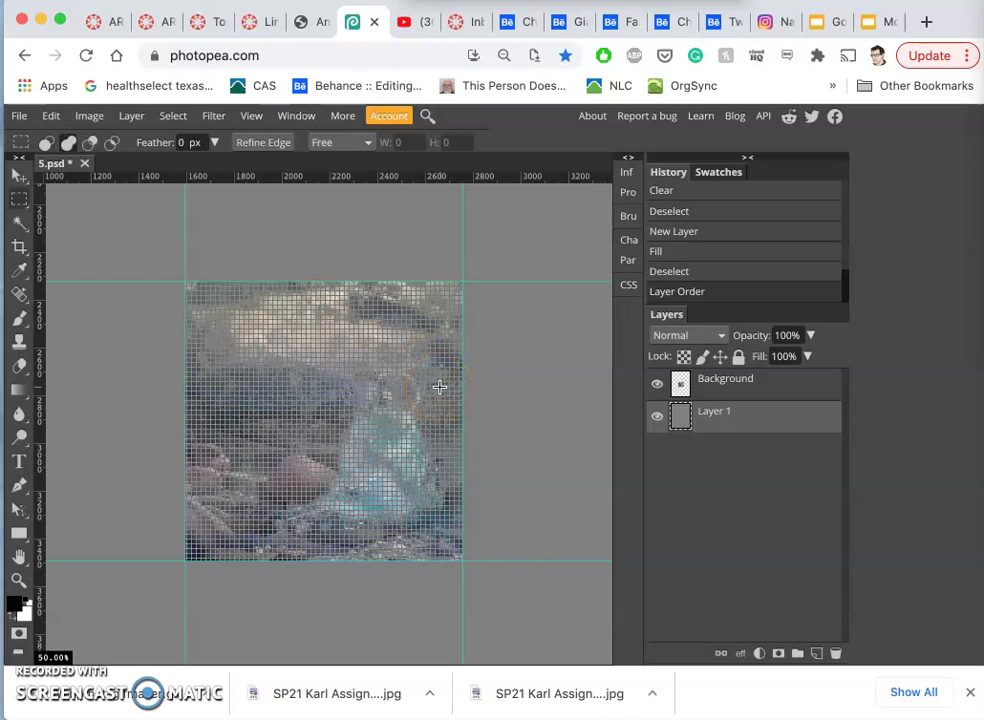
left_click(660, 415)
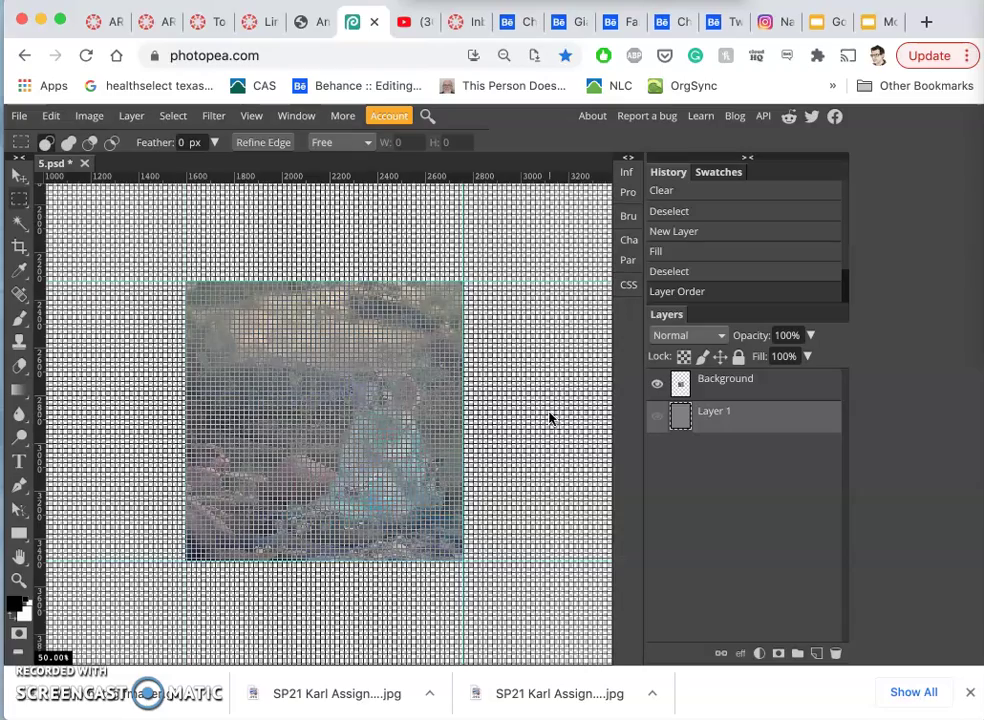
- Zoom to 100% and drag a vertical guide to X 1500 px with the Move tool
key("super+equal")
key("super+equal")
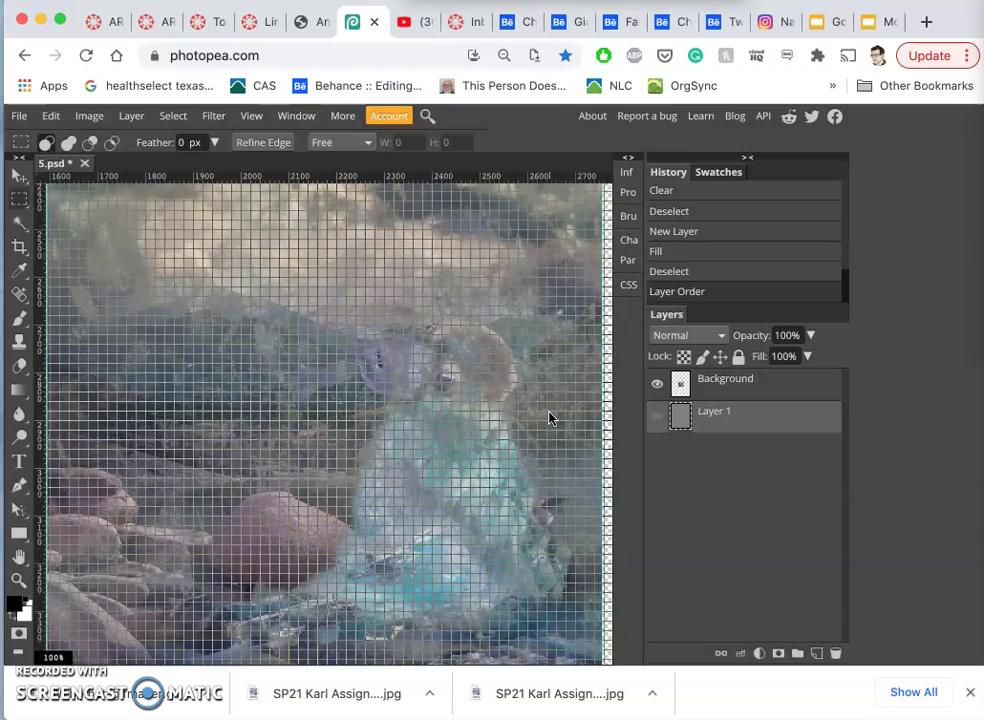
scroll(549, 418, "left", 5)
left_click(286, 332)
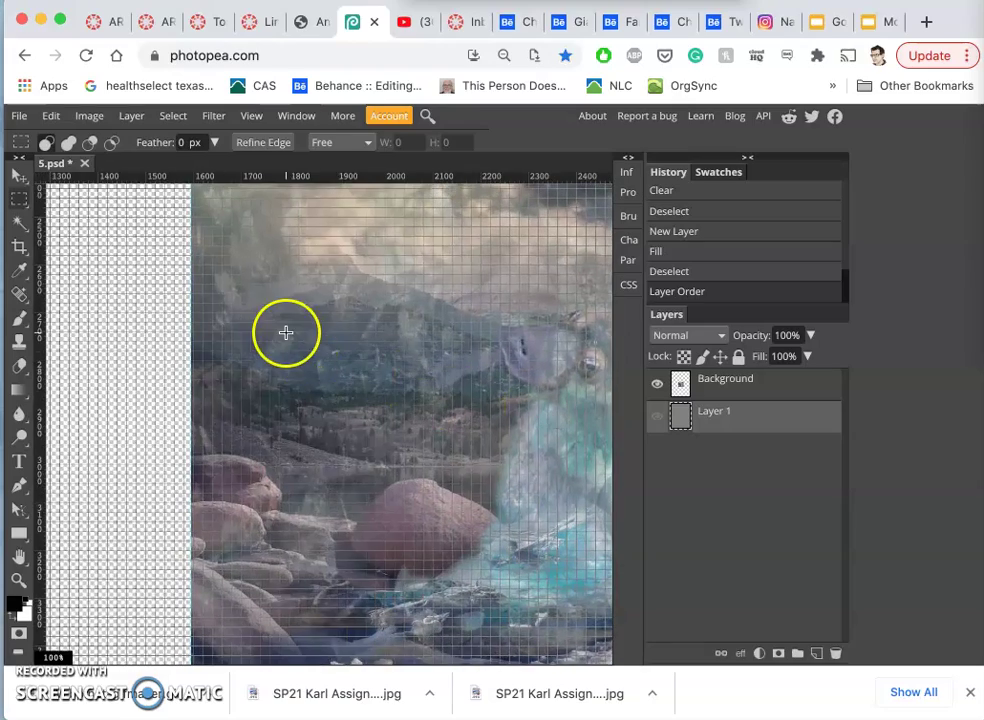
scroll(286, 332, "up", 4)
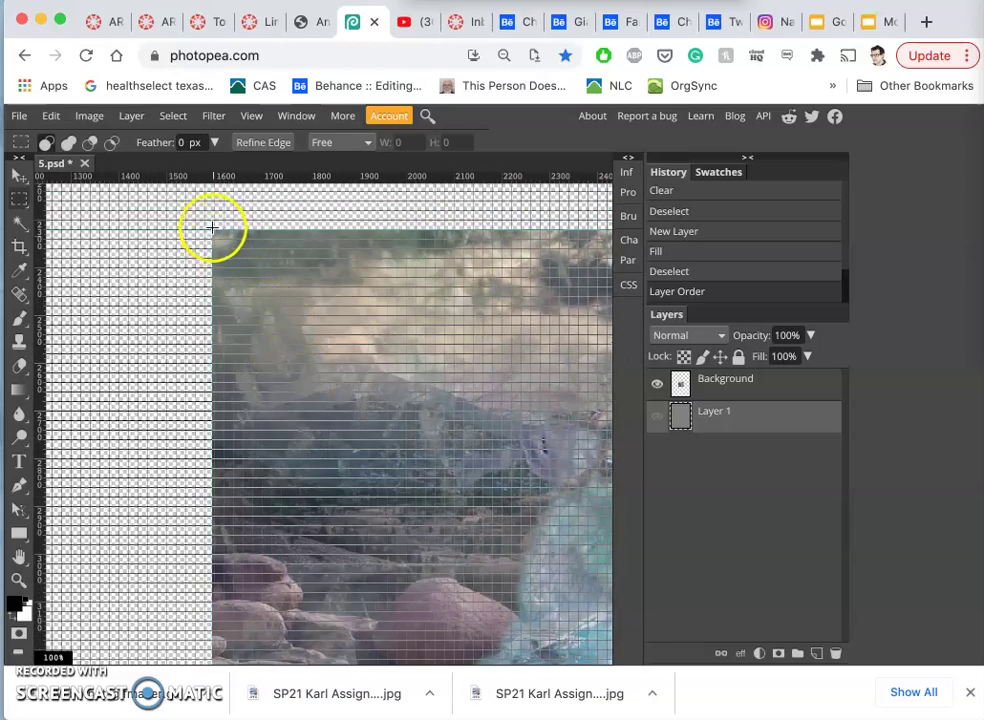
left_click(18, 178)
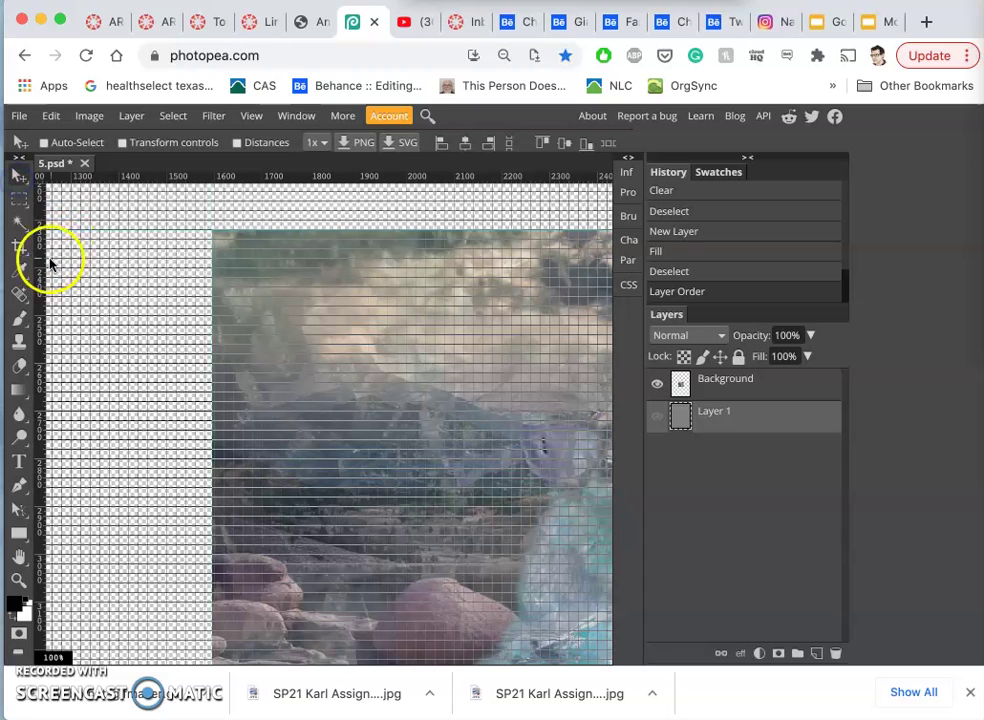
left_click_drag(46, 259, 165, 277)
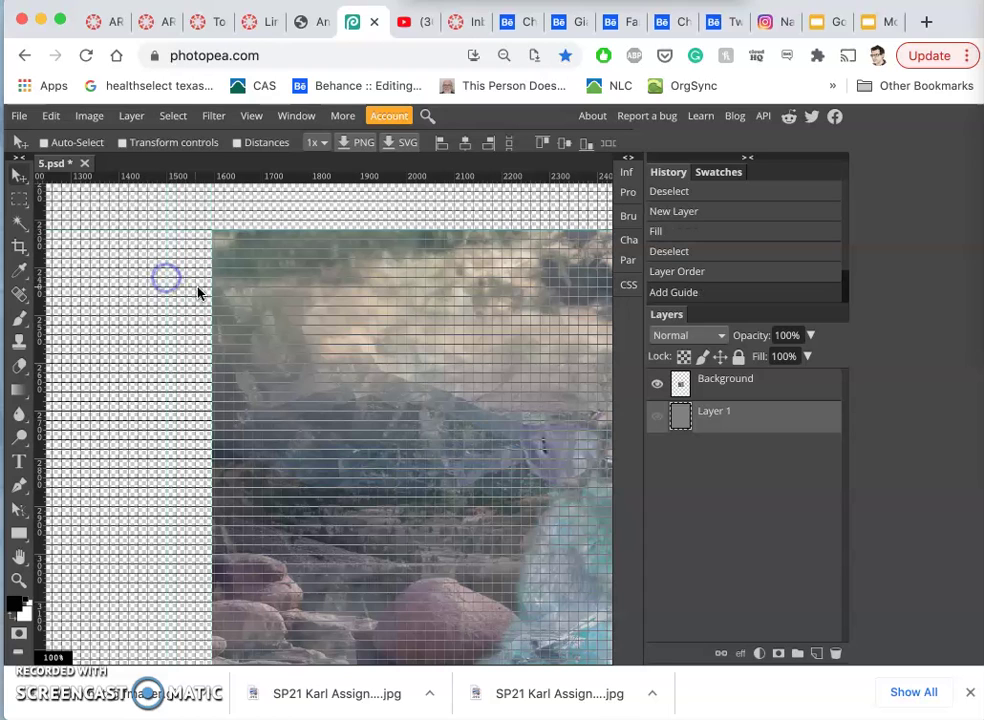
- Make the grey Layer 1 visible again and select it
left_click(658, 415)
left_click(658, 416)
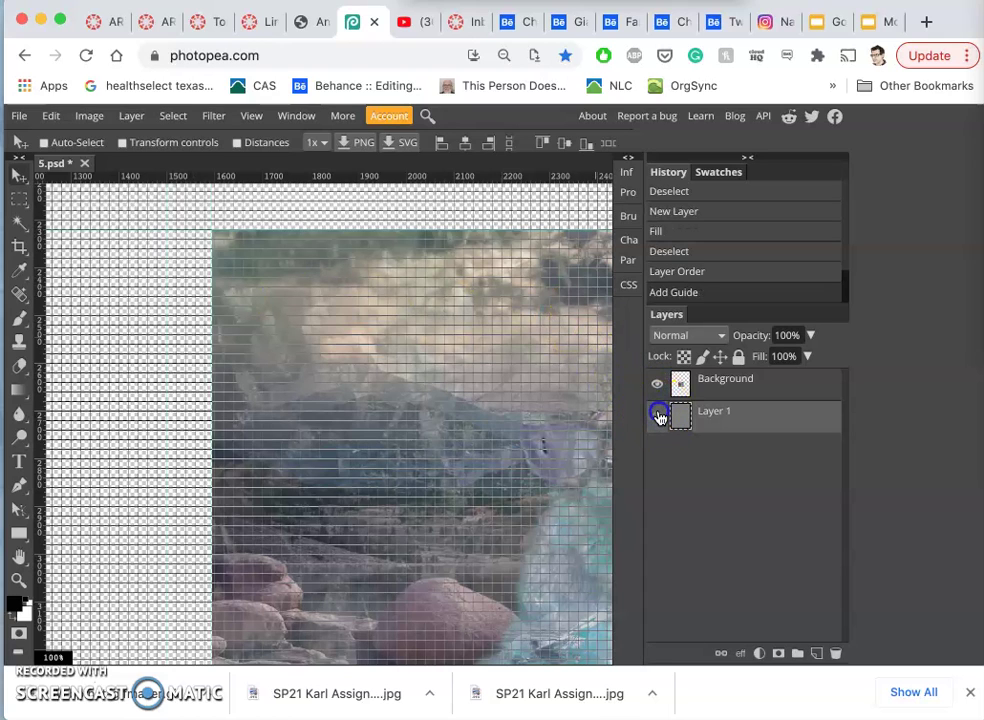
left_click(726, 419)
left_click(658, 415)
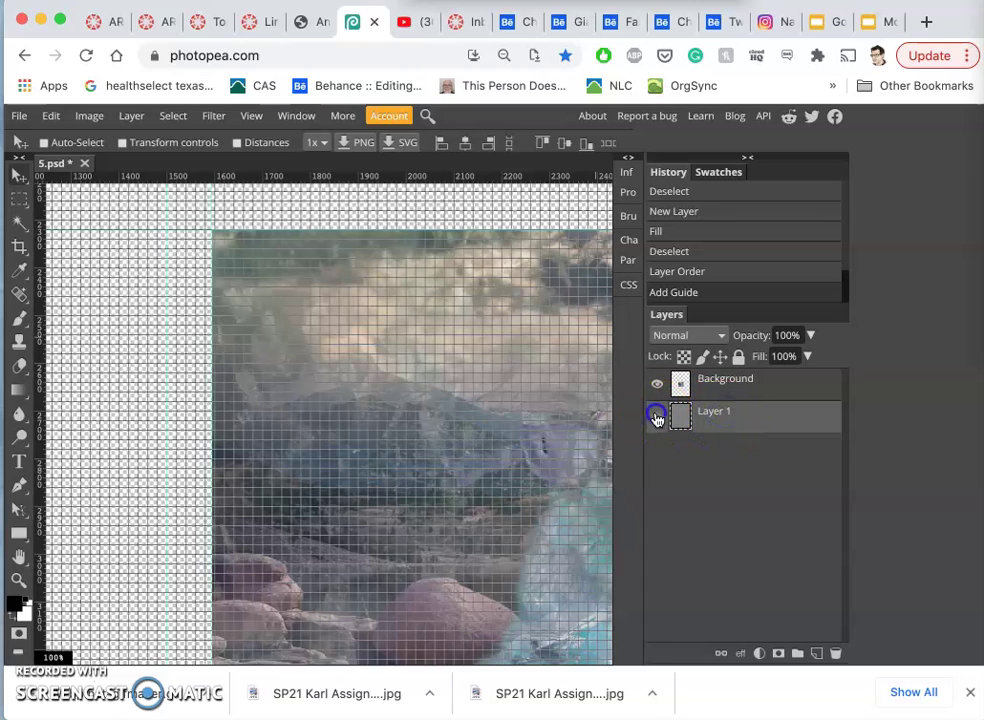
left_click(726, 428)
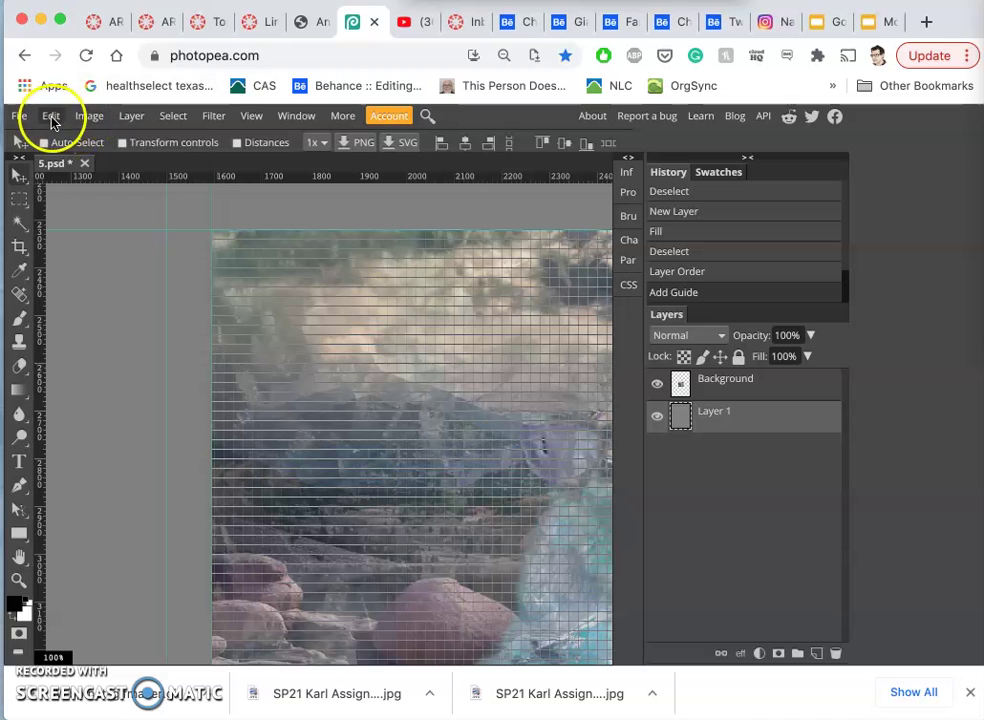
- Use Edit > Fill with White contents on Layer 1
left_click(51, 116)
left_click(86, 364)
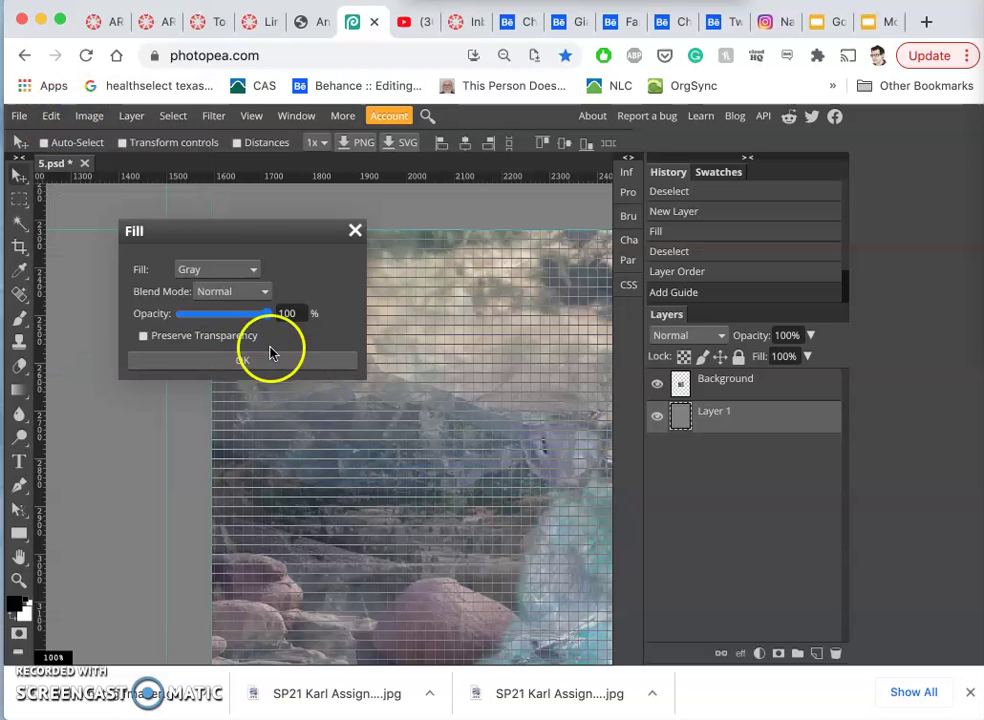
left_click(226, 273)
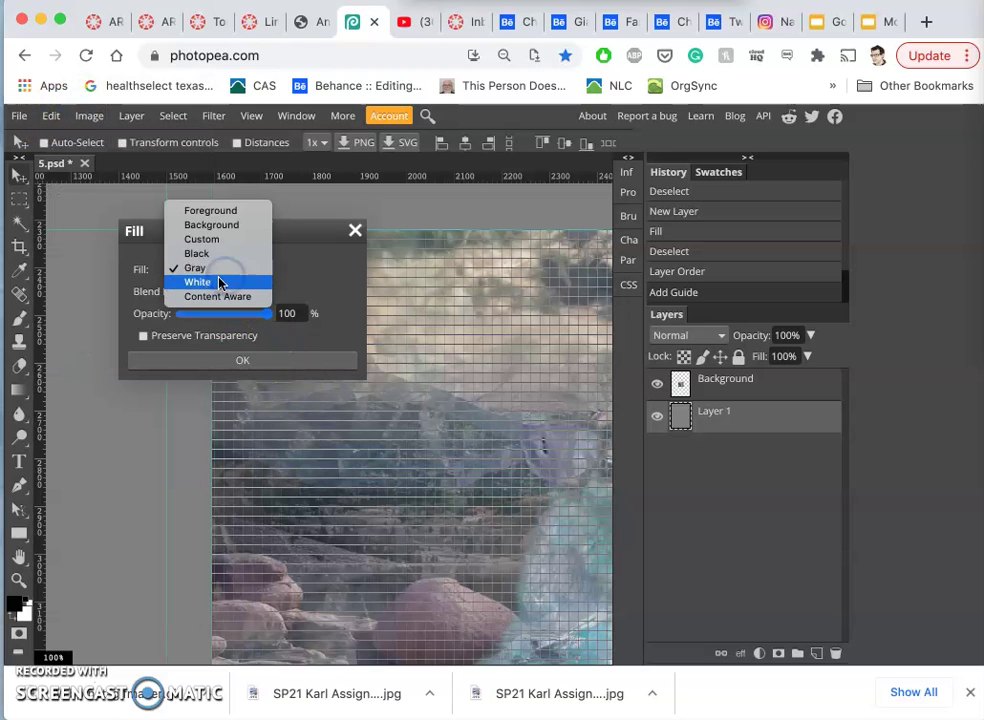
left_click(218, 284)
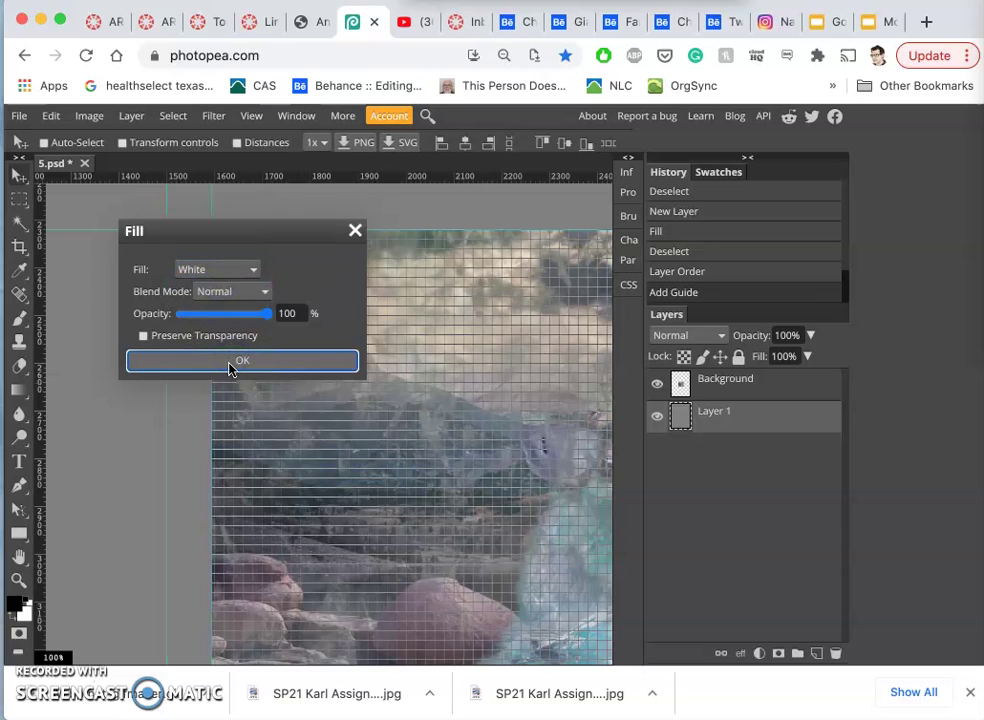
left_click(231, 366)
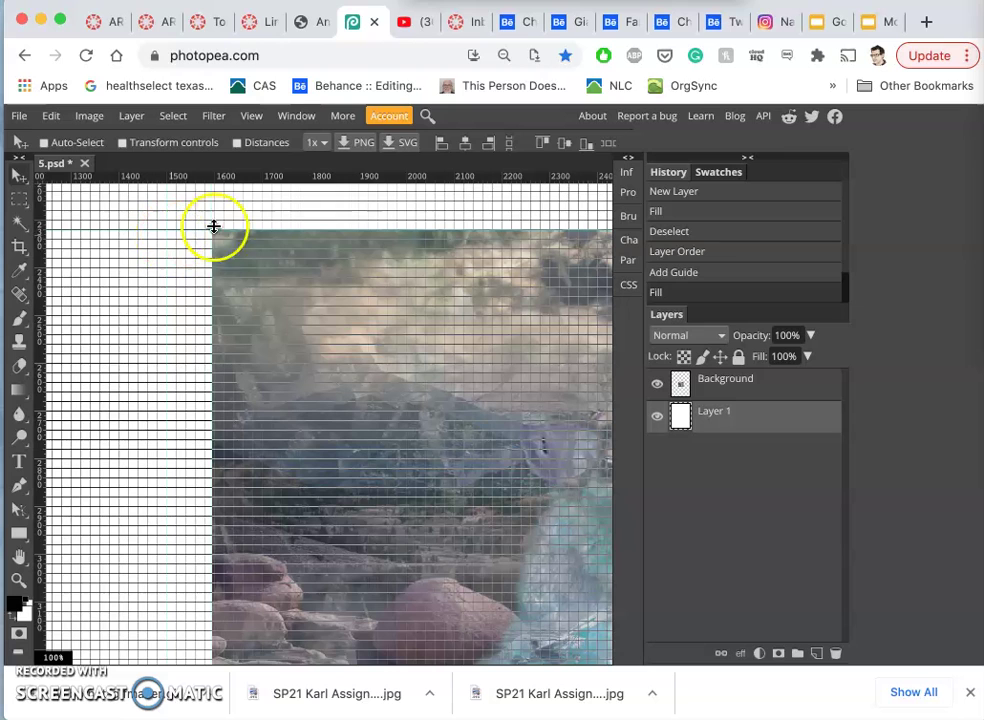
- Add horizontal guides at Y 2320 and 3500 px and a vertical guide at X 2840 px
scroll(287, 234, "up", 2)
scroll(290, 220, "up", 1)
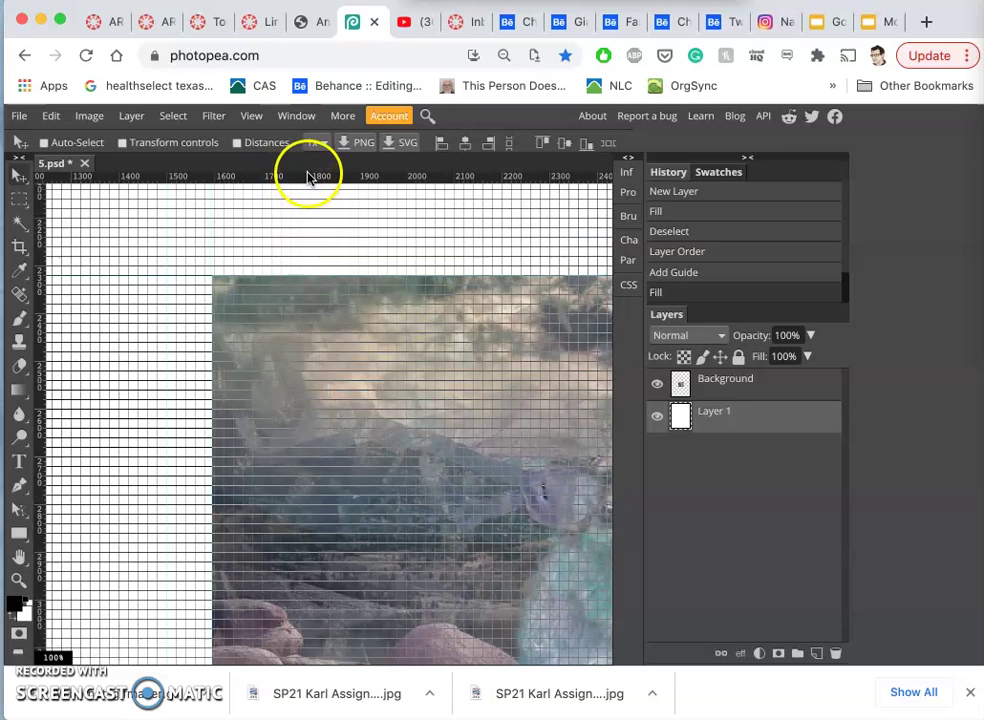
left_click_drag(307, 176, 303, 224)
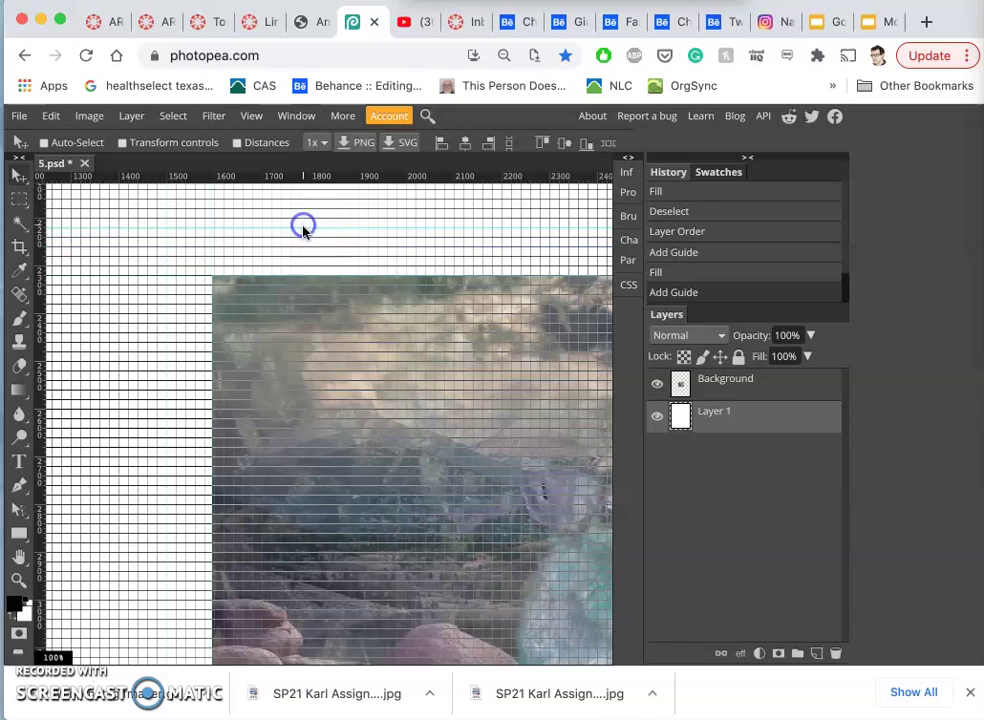
scroll(318, 270, "right", 10)
scroll(300, 266, "right", 3)
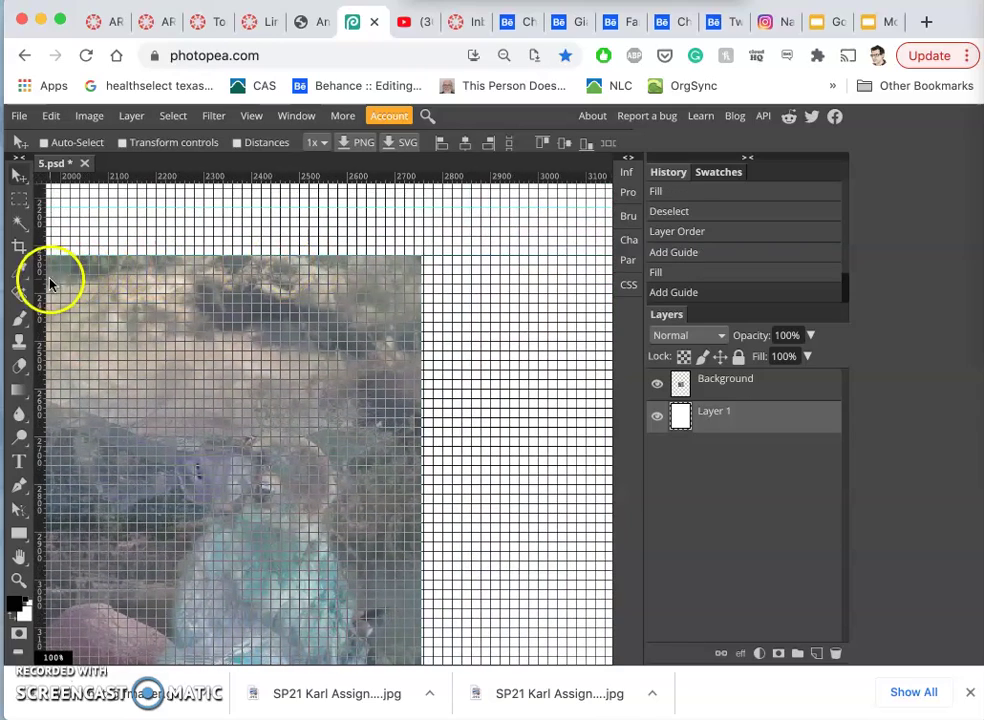
left_click_drag(36, 285, 470, 357)
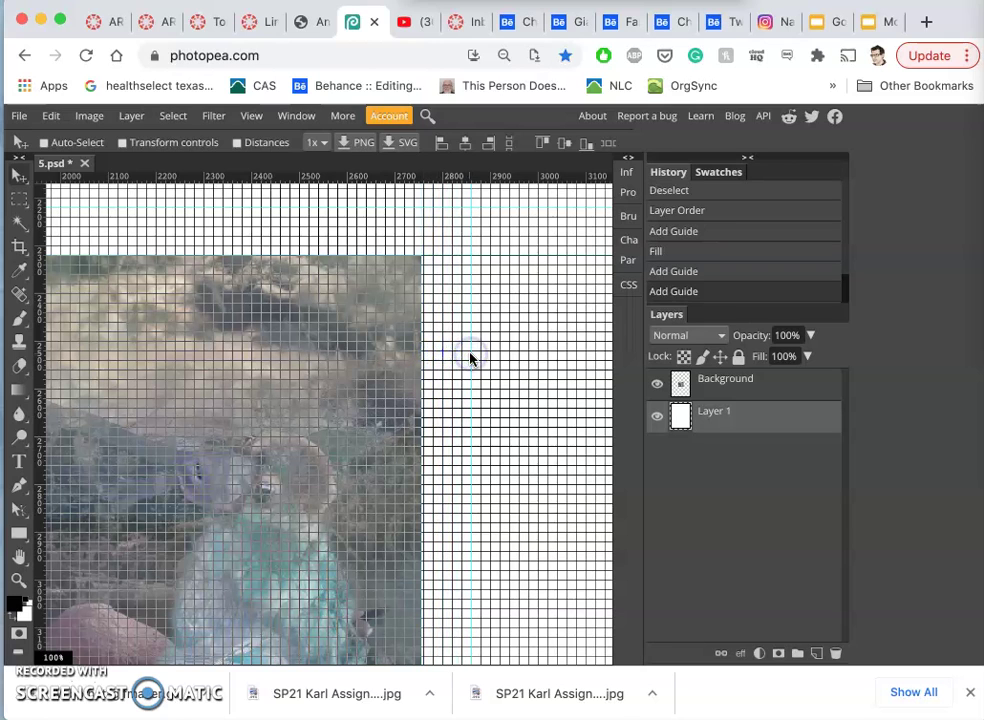
scroll(470, 358, "down", 5)
scroll(470, 358, "down", 3)
scroll(470, 358, "left", 1)
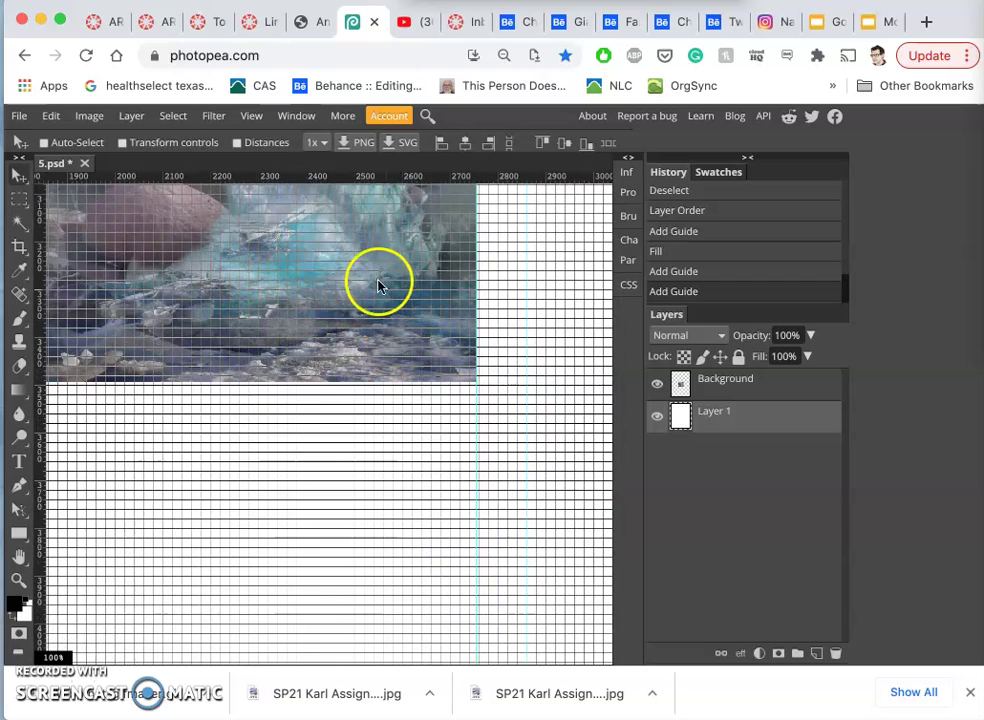
left_click_drag(336, 176, 345, 435)
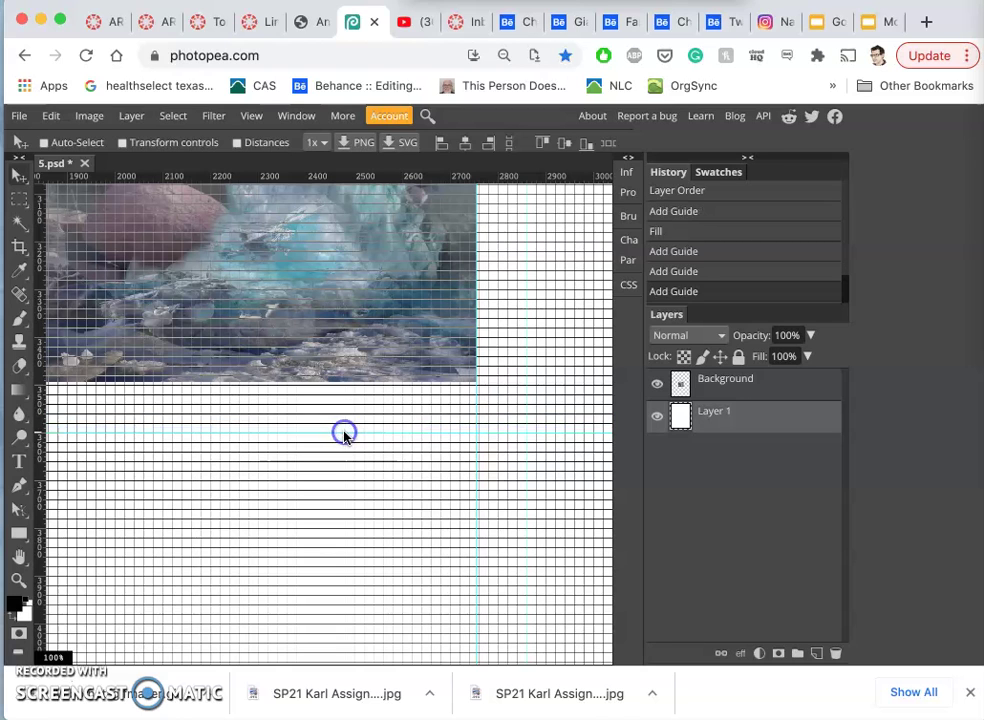
- Zoom out and hide the grid overlay with Ctrl+'
scroll(357, 452, "left", 3)
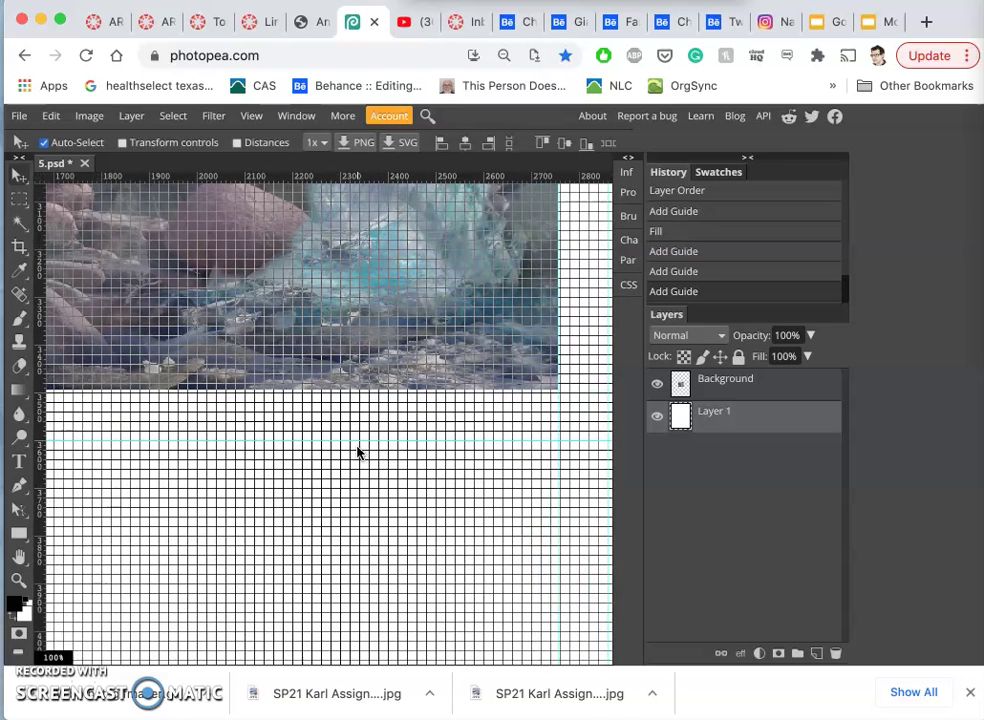
scroll(357, 452, "down", 6)
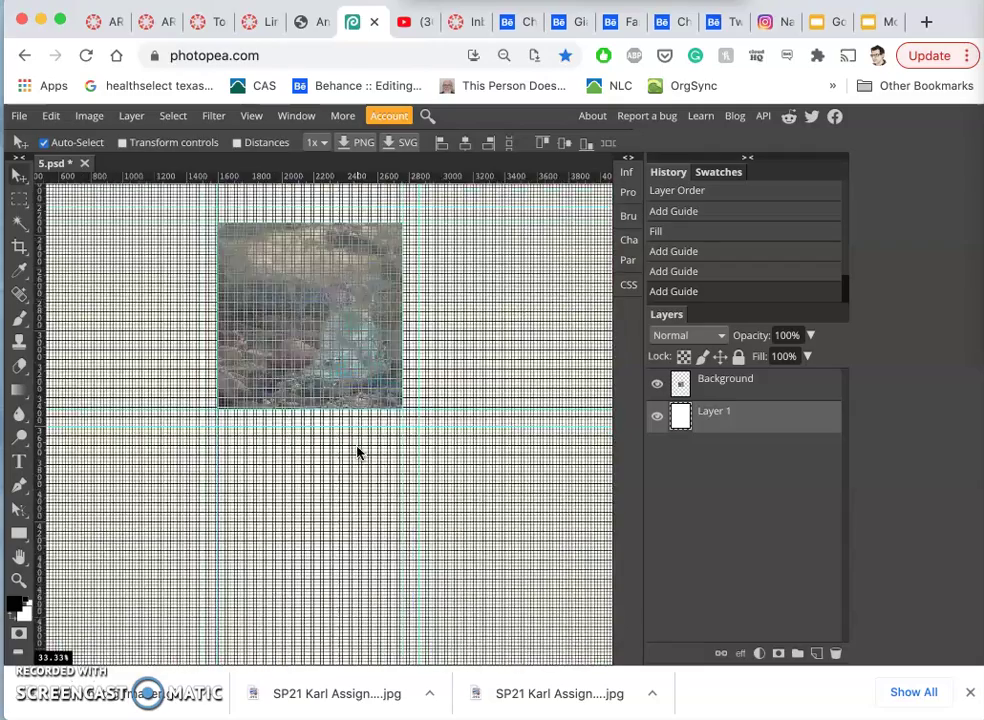
scroll(357, 452, "down", 2)
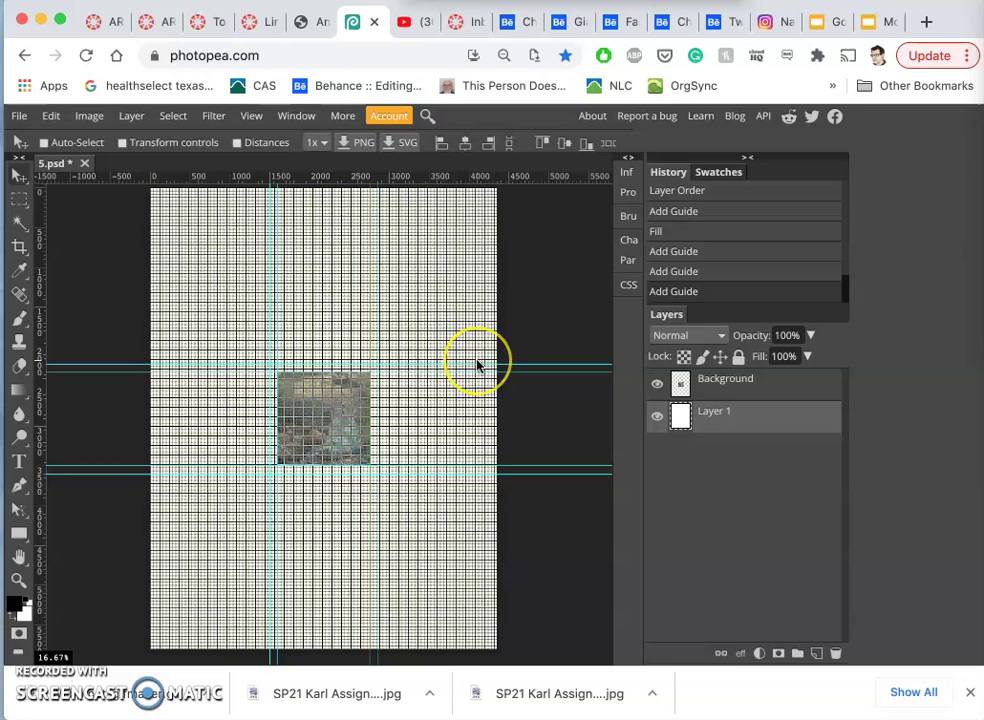
key("ctrl+apostrophe")
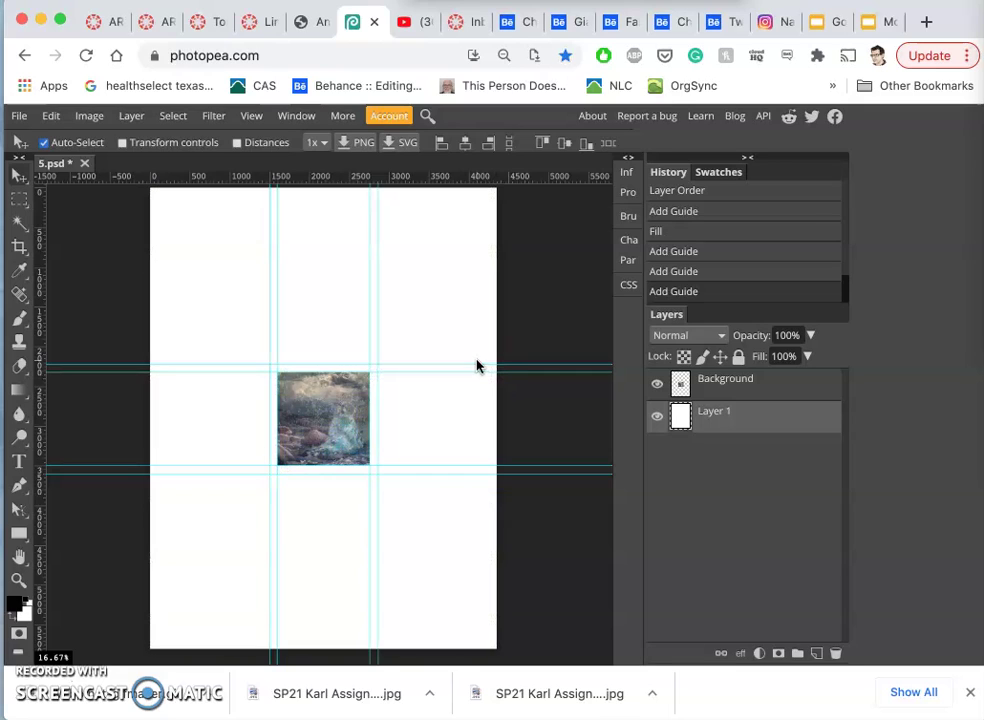
left_click(320, 317)
mouse_move(320, 317)
left_mouse_down()
mouse_move(224, 308)
mouse_move(251, 336)
mouse_move(294, 312)
mouse_move(315, 339)
mouse_move(408, 312)
mouse_move(424, 436)
mouse_move(347, 484)
mouse_move(276, 510)
left_mouse_up()
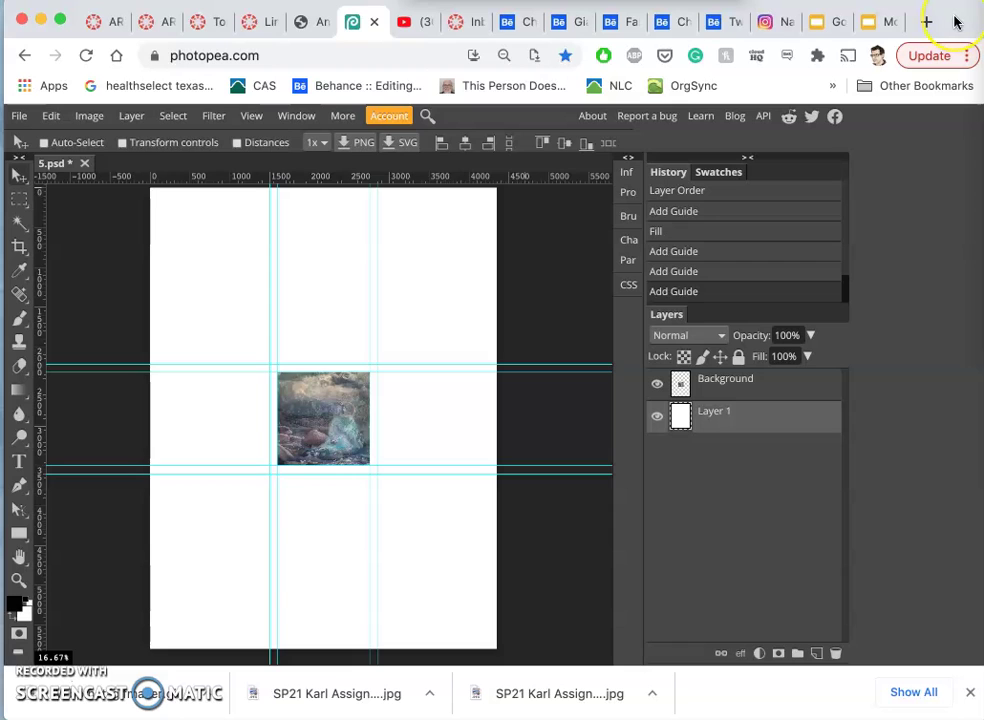
- Move the browser aside, bring up the Keyframes folder, and drag 1b.jpg onto the Photopea page
left_click_drag(955, 22, 976, 114)
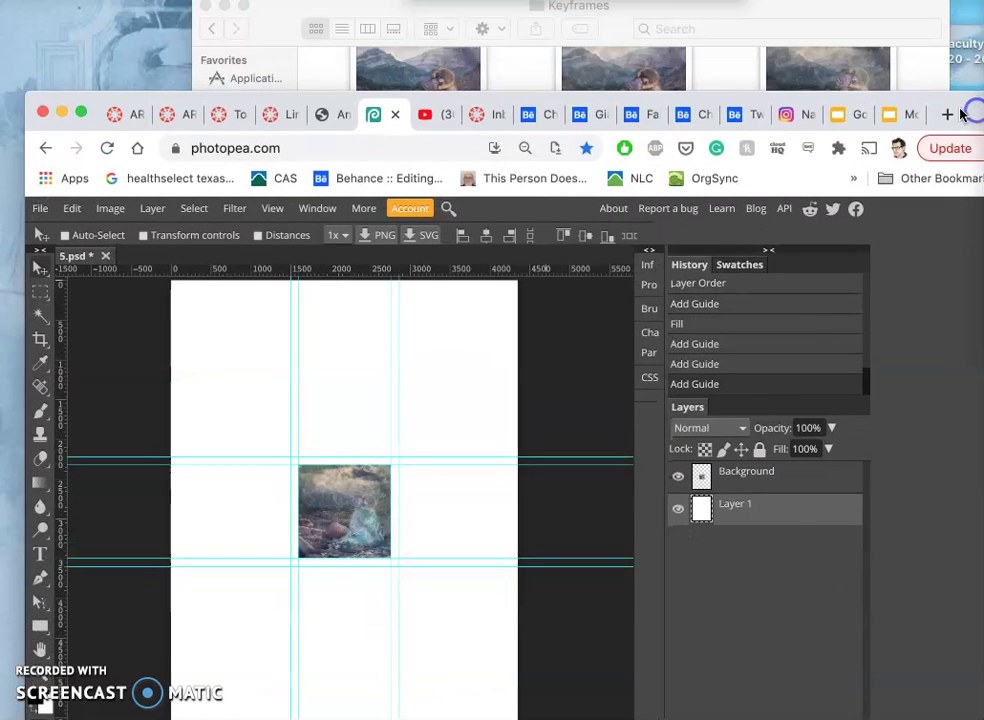
left_click(726, 75)
scroll(529, 178, "up", 5)
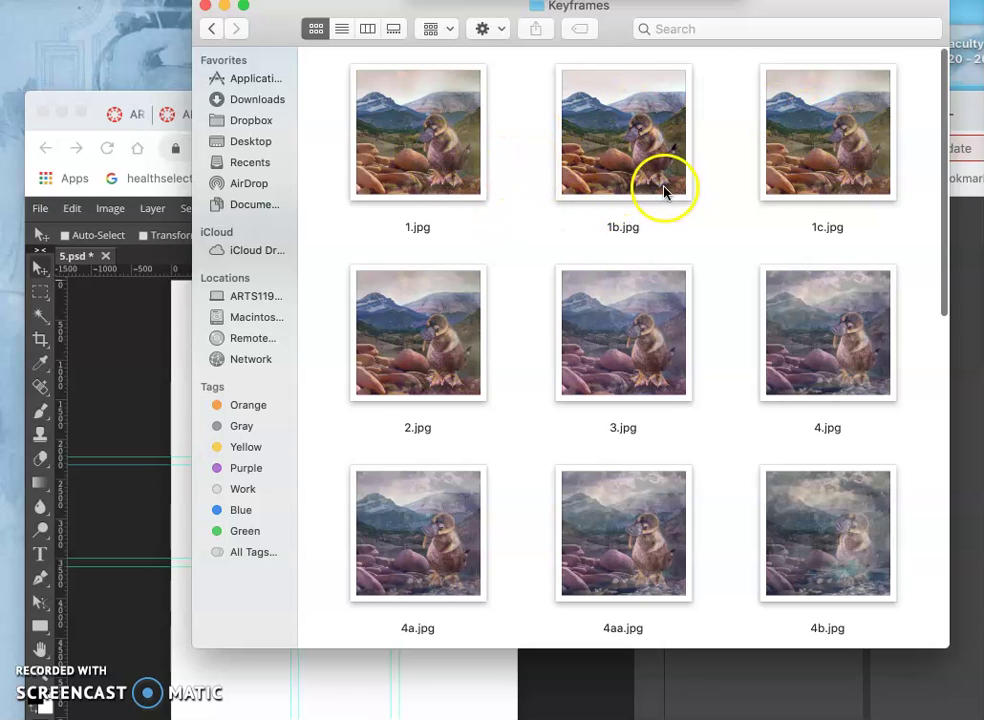
left_click_drag(628, 160, 184, 511)
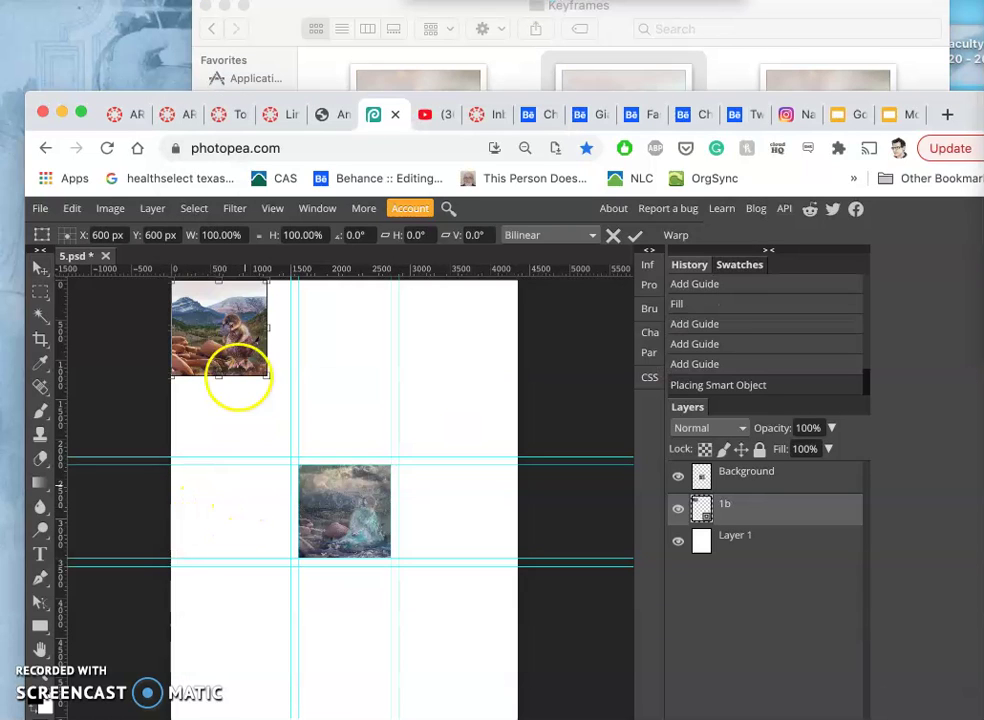
- Drag the placed 1b image into the centre guide cell, nudge it into alignment, and commit
left_click_drag(233, 360, 354, 540)
scroll(355, 540, "up", 3)
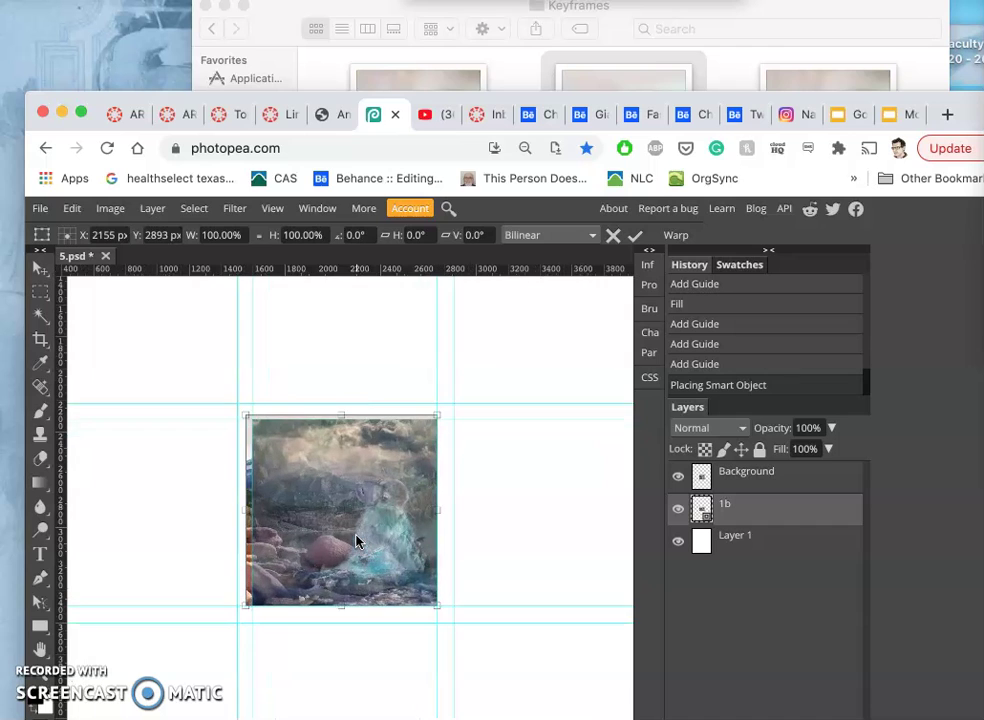
scroll(357, 542, "down", 2)
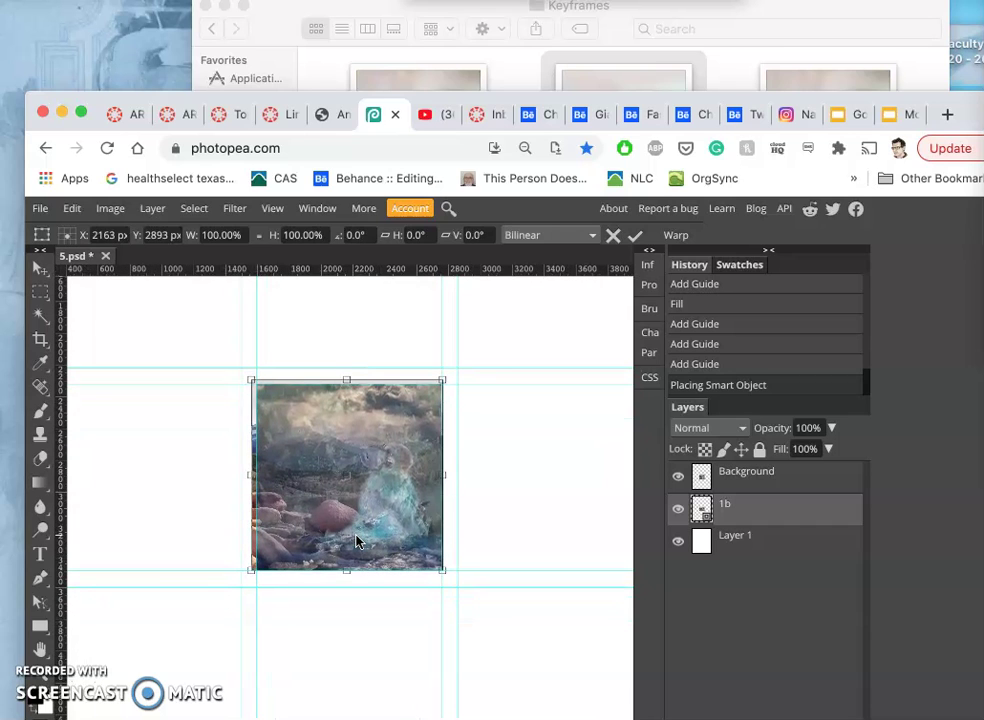
left_click_drag(357, 542, 357, 542)
key("Return")
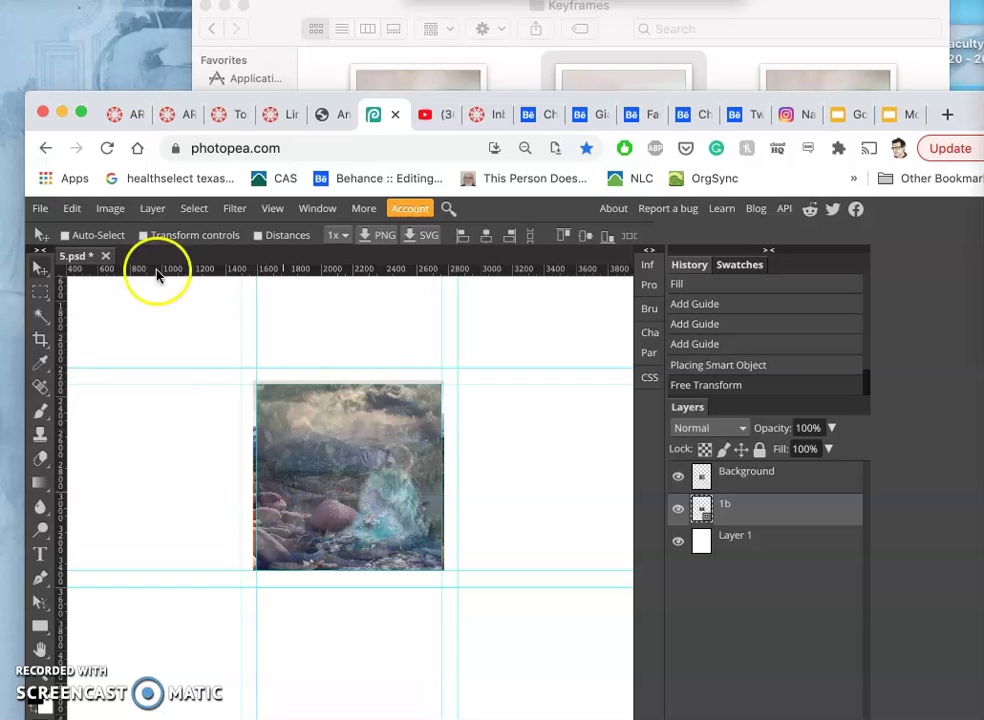
- Rasterize layer 1b and delete the first edge strip with a rectangle selection
right_click(753, 516)
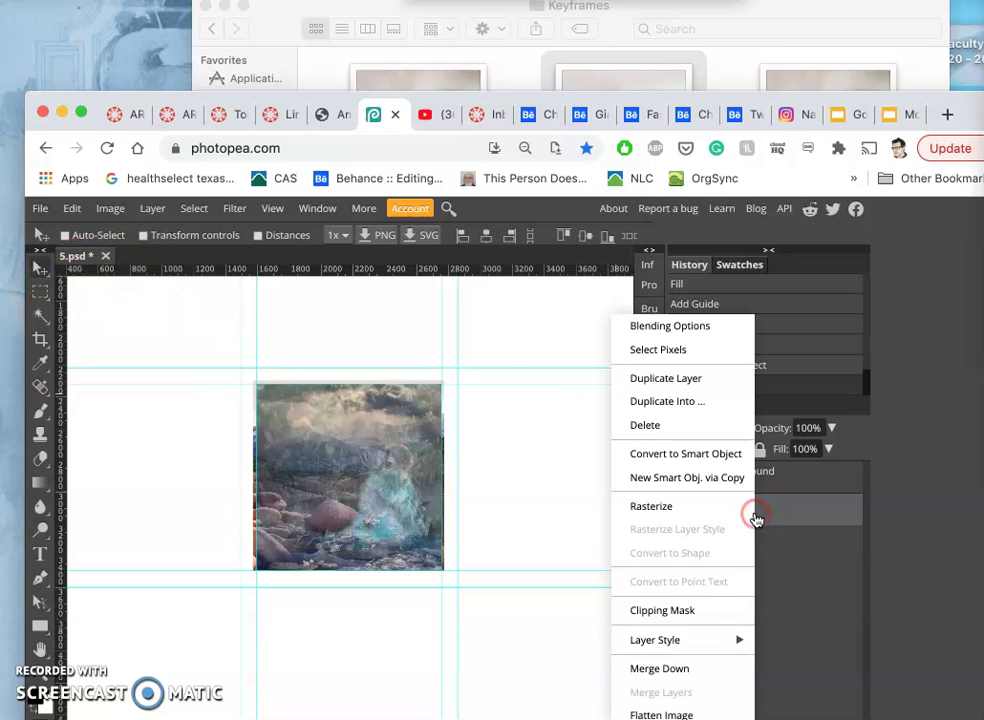
left_click(700, 507)
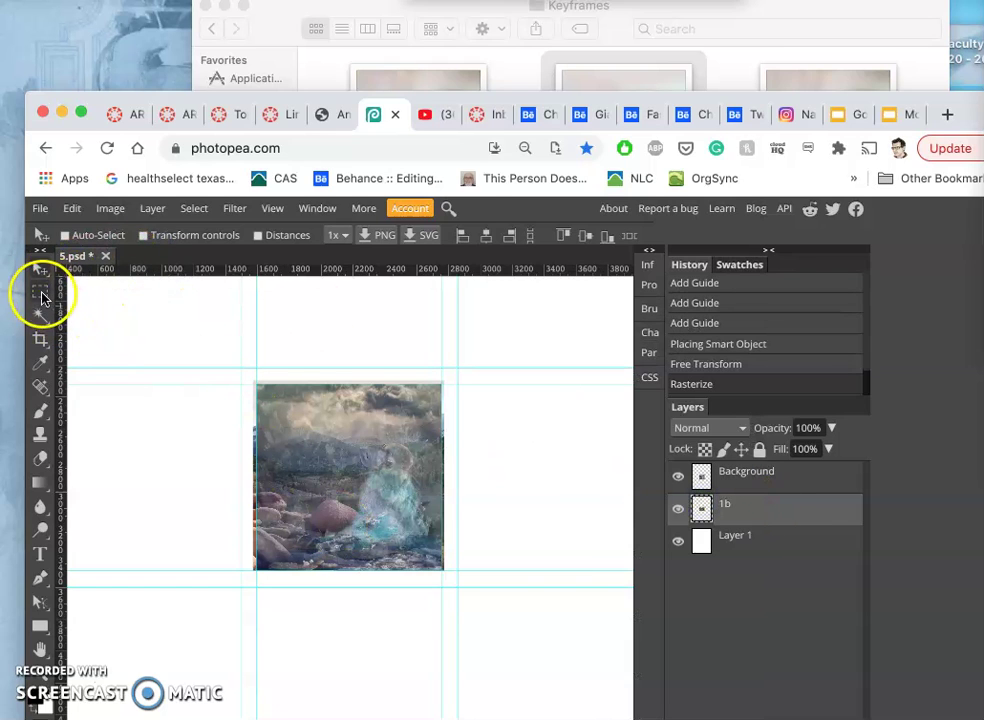
left_click(41, 291)
left_click_drag(235, 347, 443, 604)
key("Delete")
left_click(523, 424)
key("Delete")
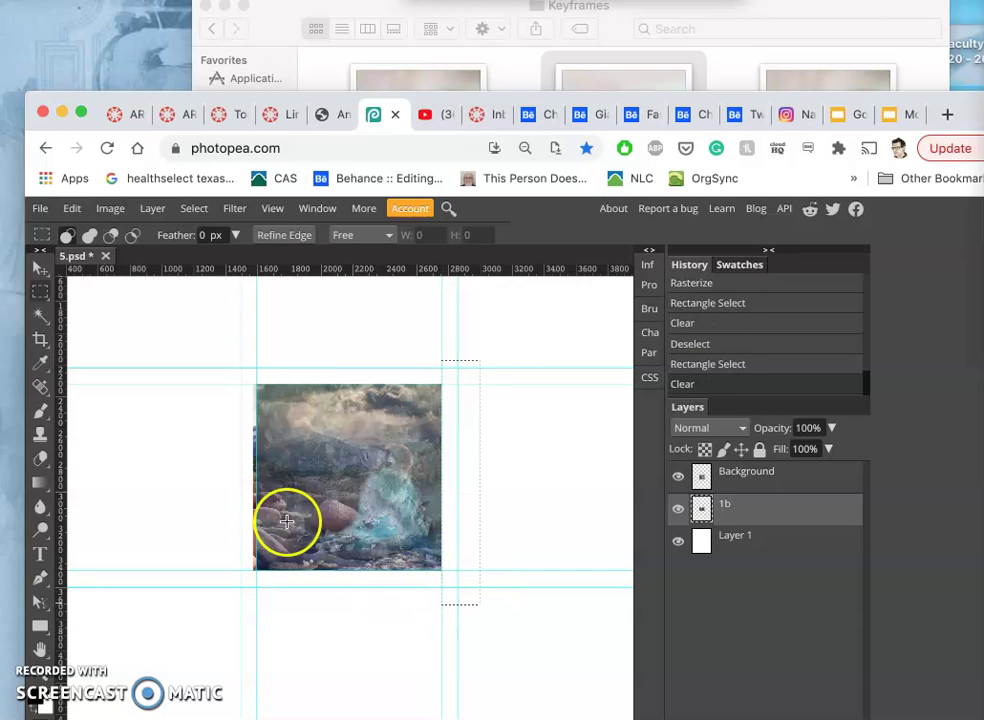
- Delete the left-edge and bottom strips of frame 1b
left_click_drag(228, 358, 257, 608)
key("Delete")
left_click(479, 630)
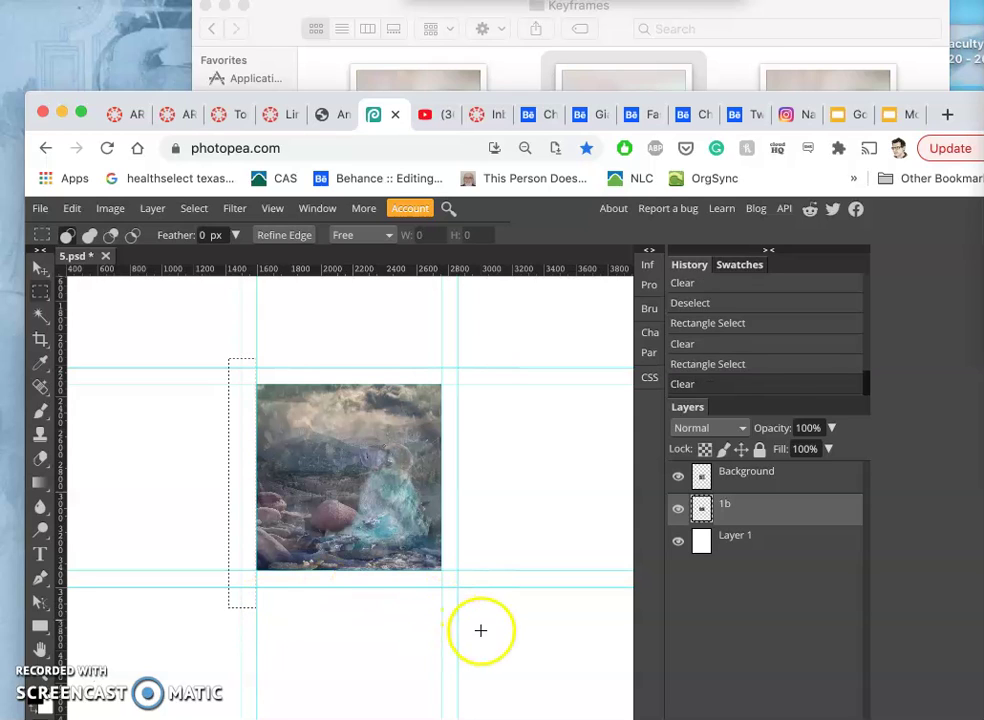
left_click_drag(494, 616, 223, 568)
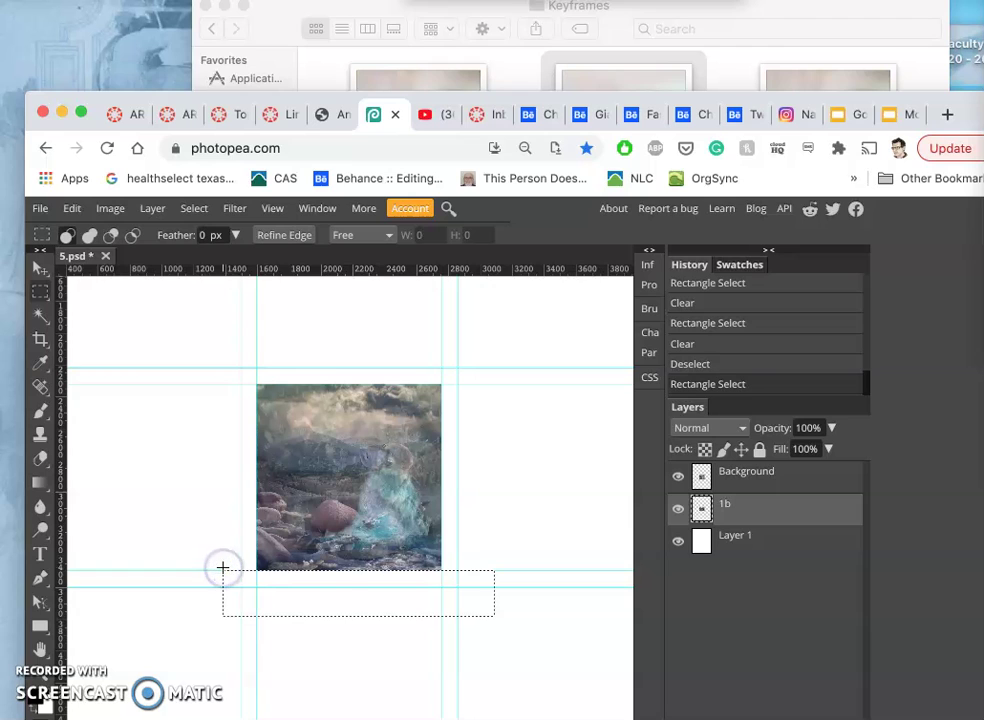
key("Delete")
left_click(421, 484)
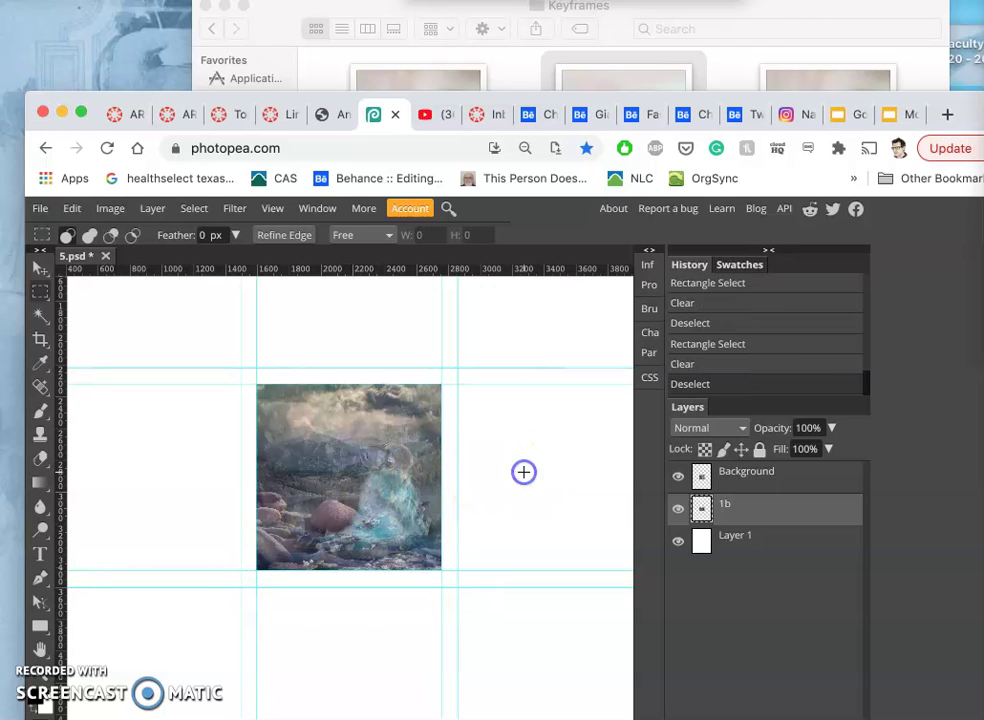
- Check the trim by toggling the overlay layer, move 1b into the top-left panel, and bring Finder forward
left_click(679, 479)
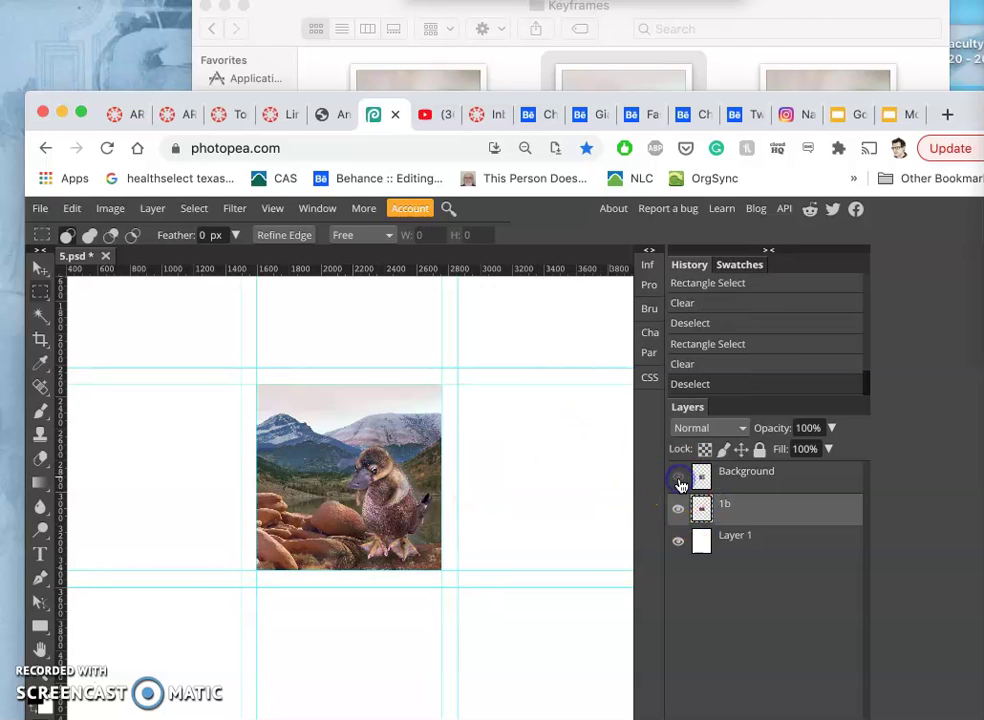
left_click(679, 479)
left_click(679, 479)
left_click(679, 479)
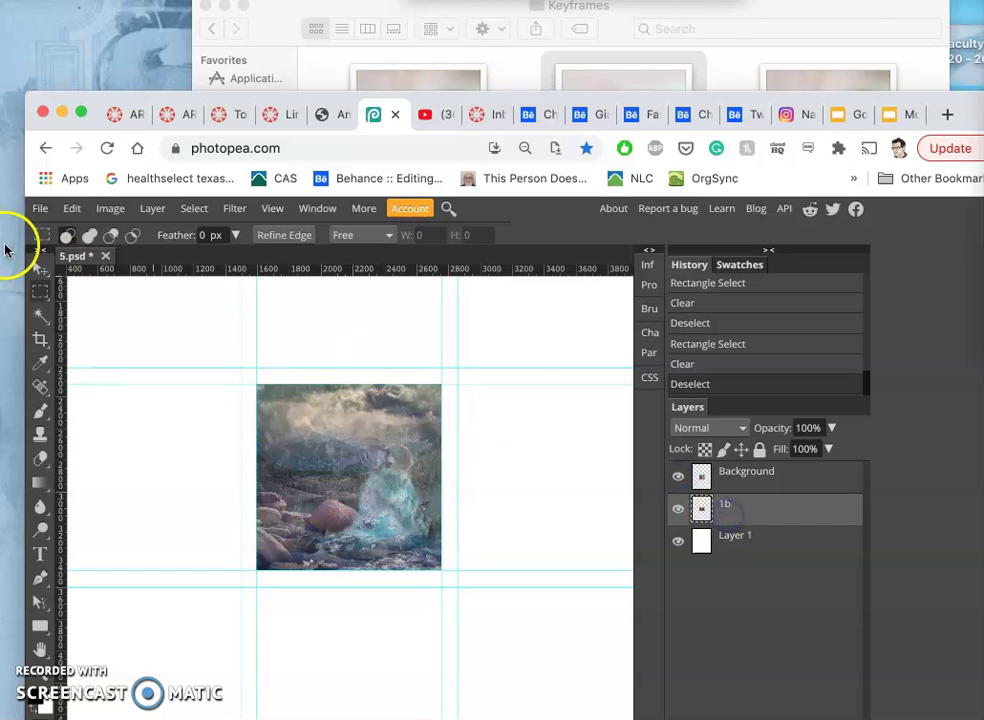
left_click(40, 268)
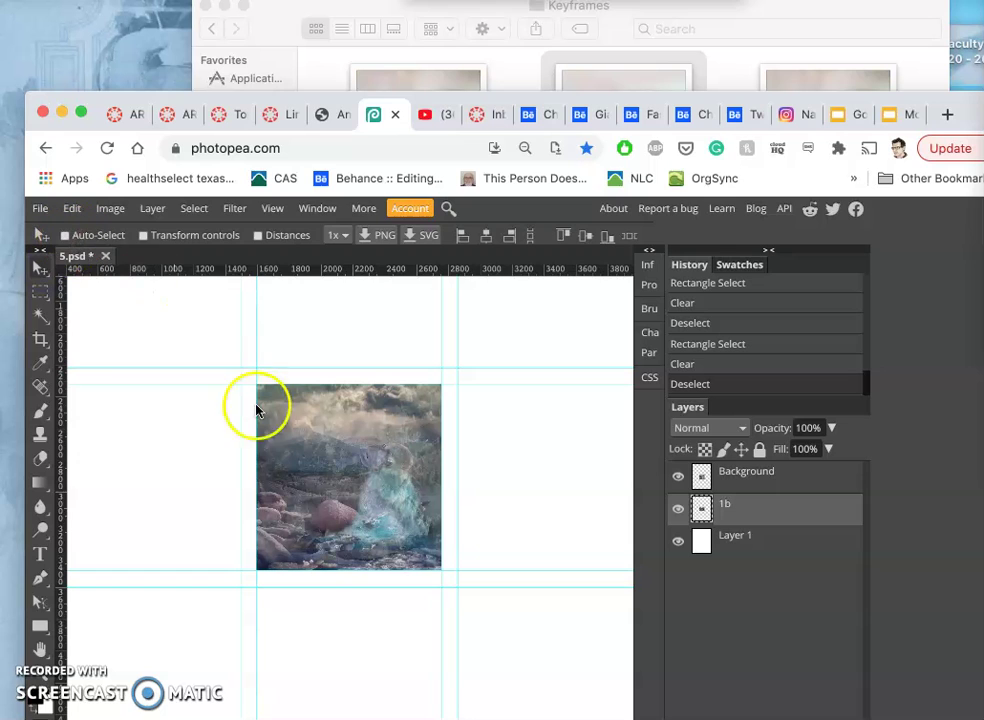
left_click_drag(333, 486, 193, 406)
scroll(204, 413, "left", 5)
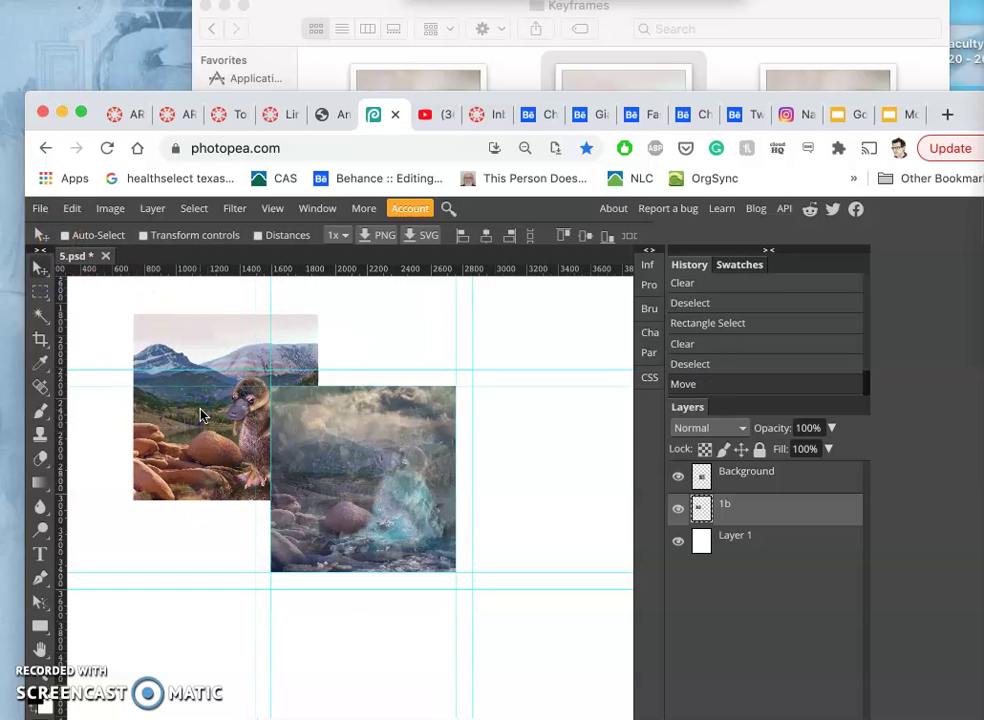
left_click_drag(340, 501, 275, 373)
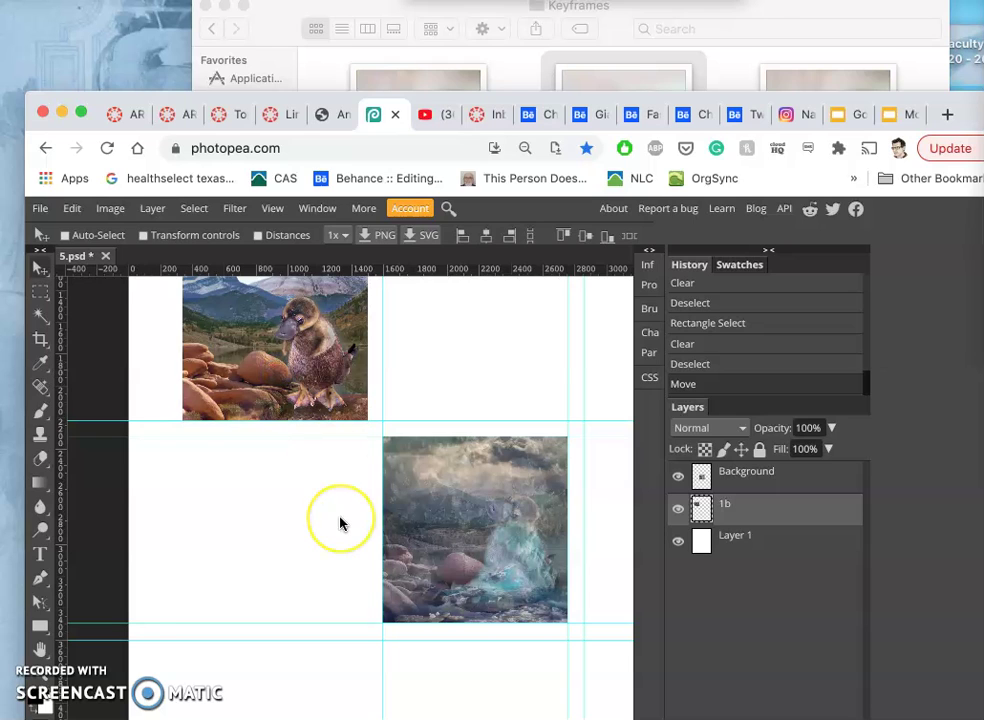
scroll(340, 521, "down", 1)
scroll(340, 522, "down", 1)
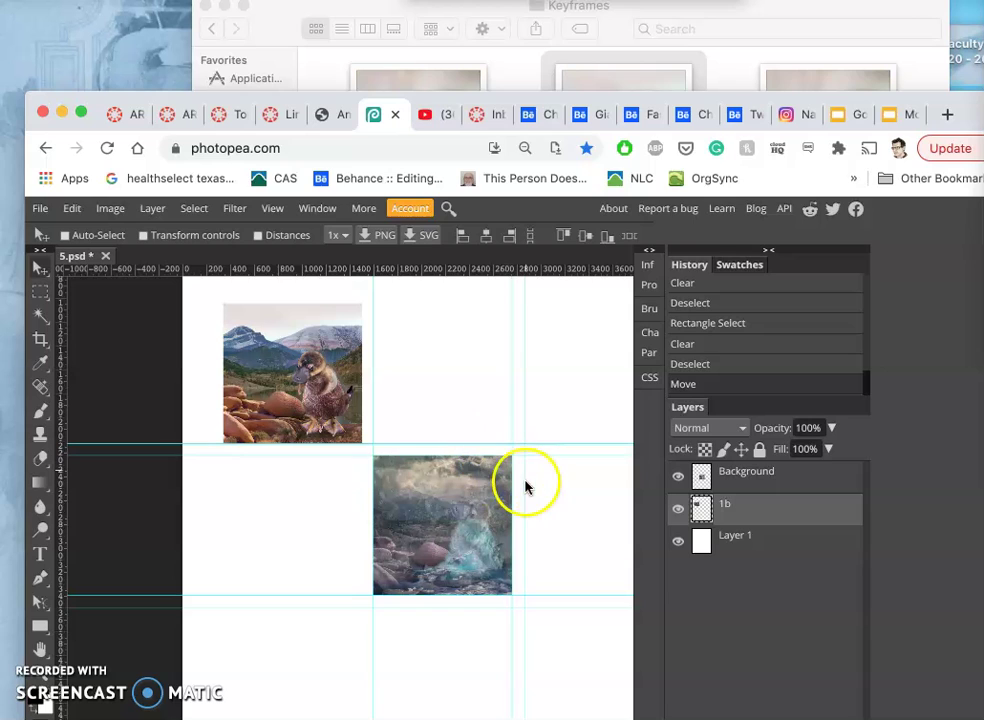
left_click(518, 78)
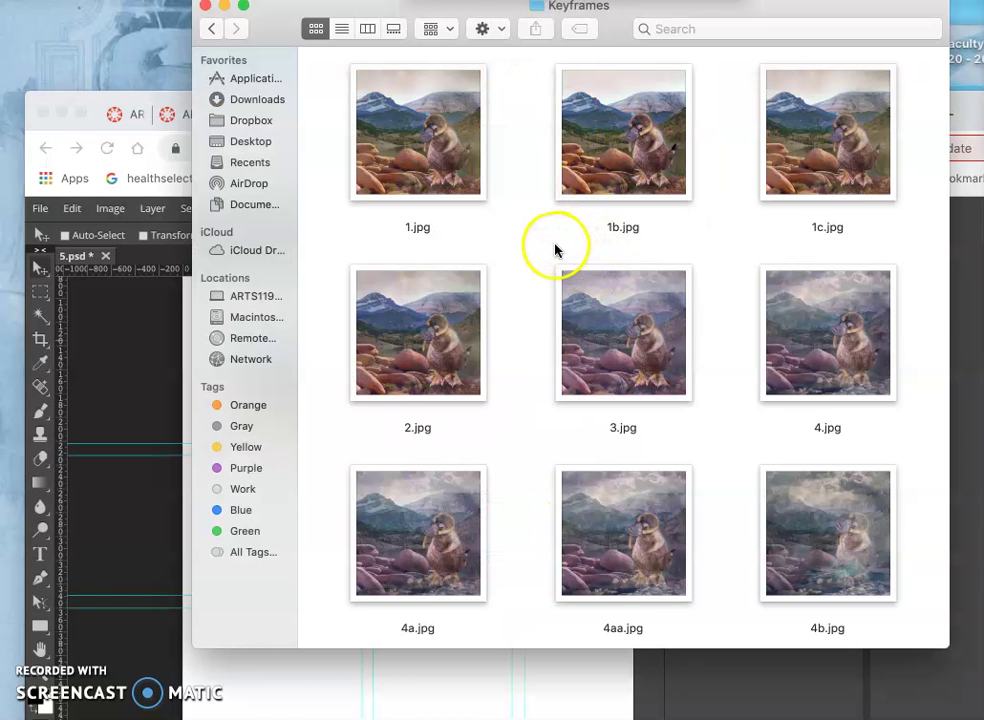
- Check the storyboard sketch in Preview, then drag 3.jpg from Keyframes onto the Photopea canvas
scroll(556, 250, "down", 2)
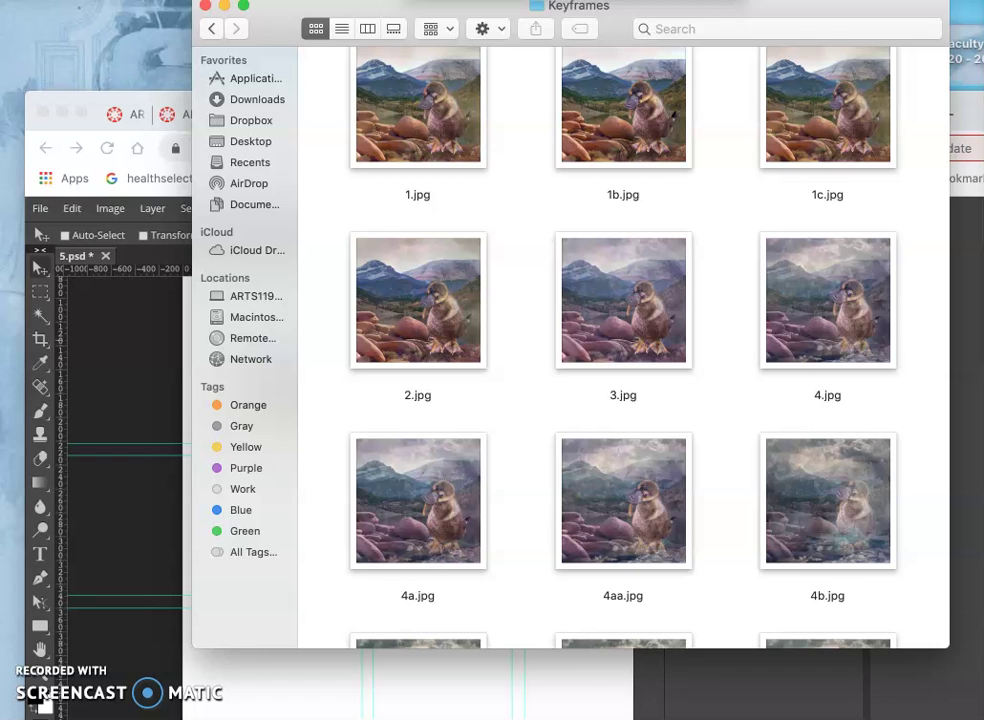
key("super+Tab")
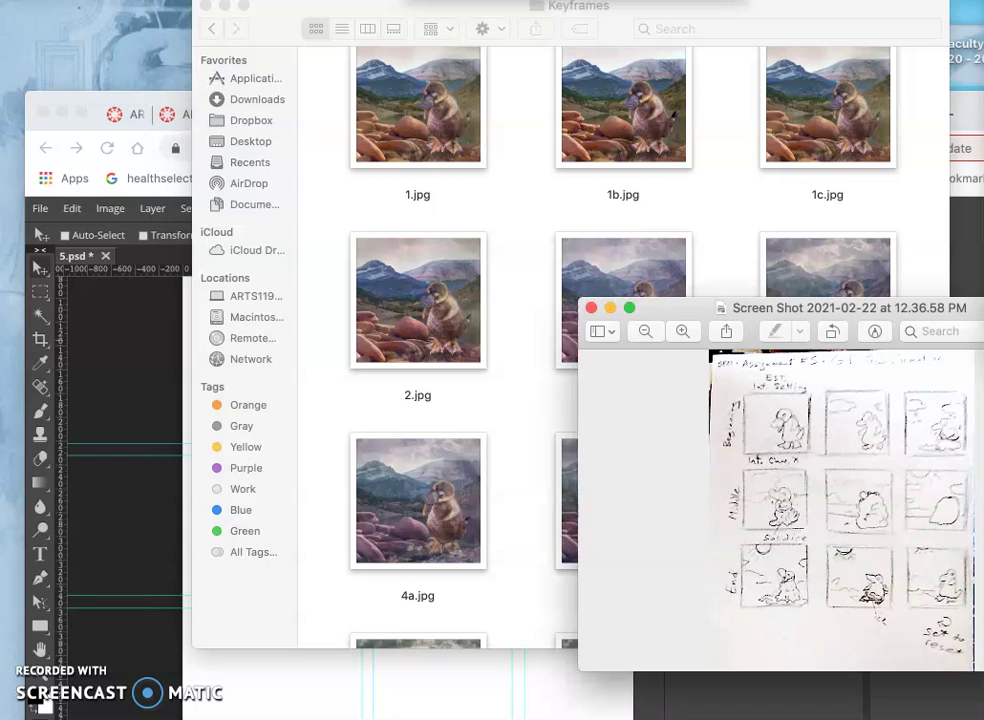
left_click(521, 384)
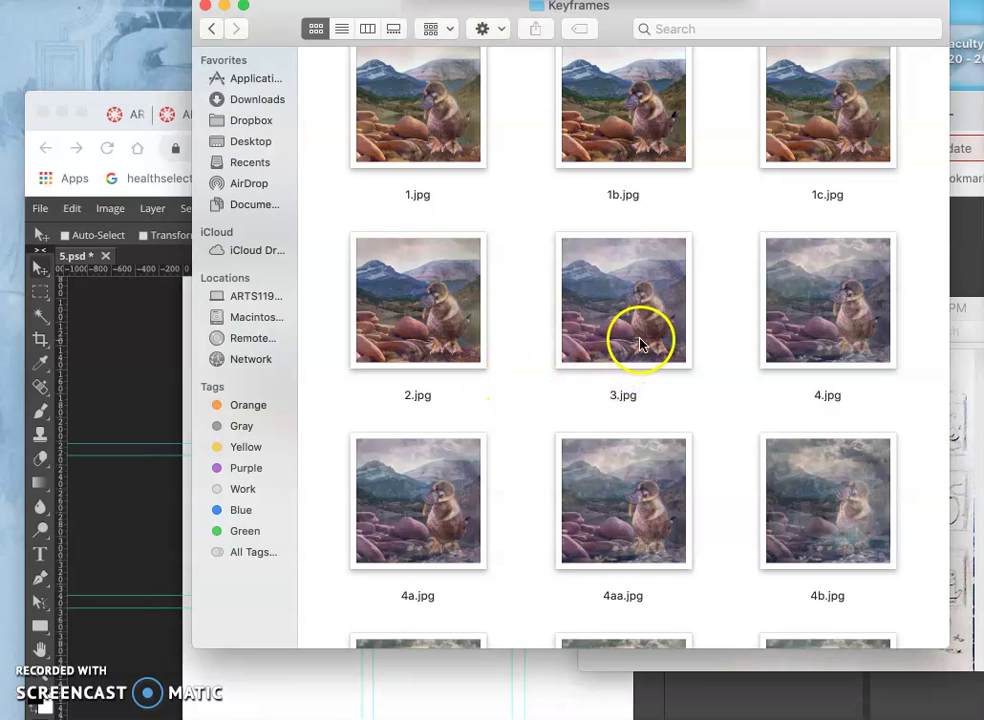
left_click(641, 343)
left_click_drag(634, 318, 278, 608)
- Drop frame 3 over the centre panel, nudge it down 1 px, and rasterize the layer
left_click_drag(264, 657, 261, 663)
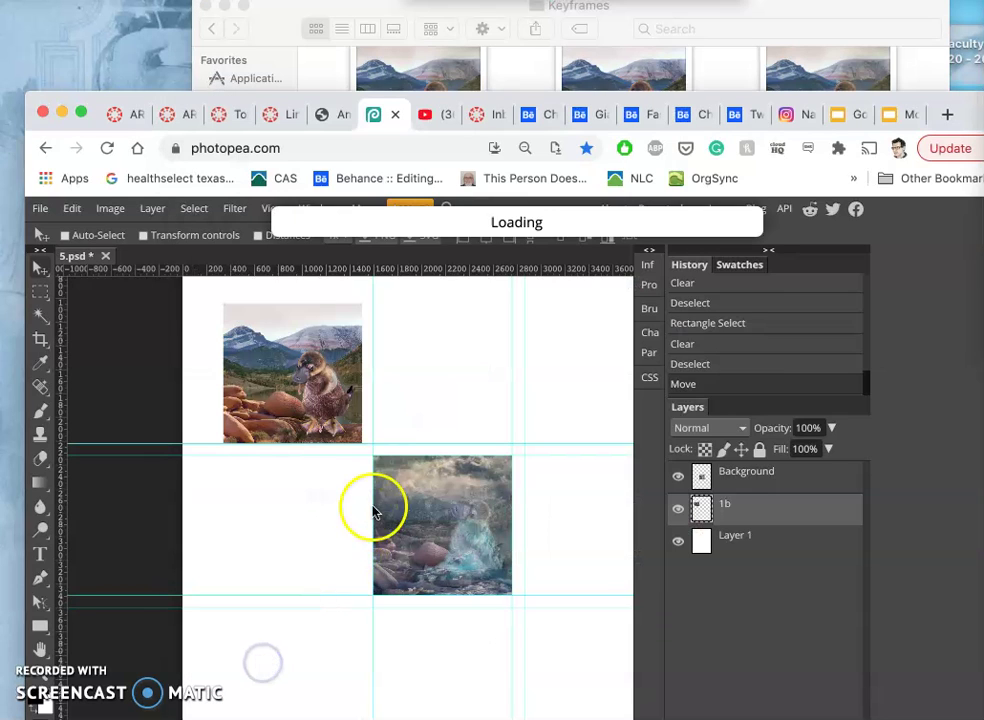
left_click_drag(476, 497, 477, 577)
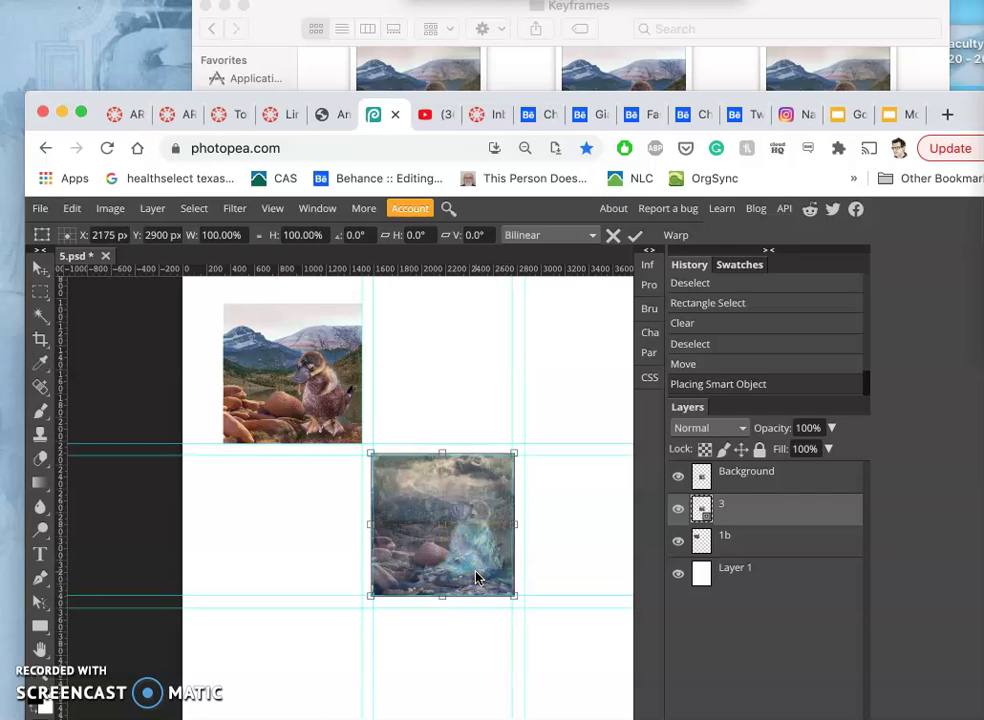
key("Down")
right_click(757, 510)
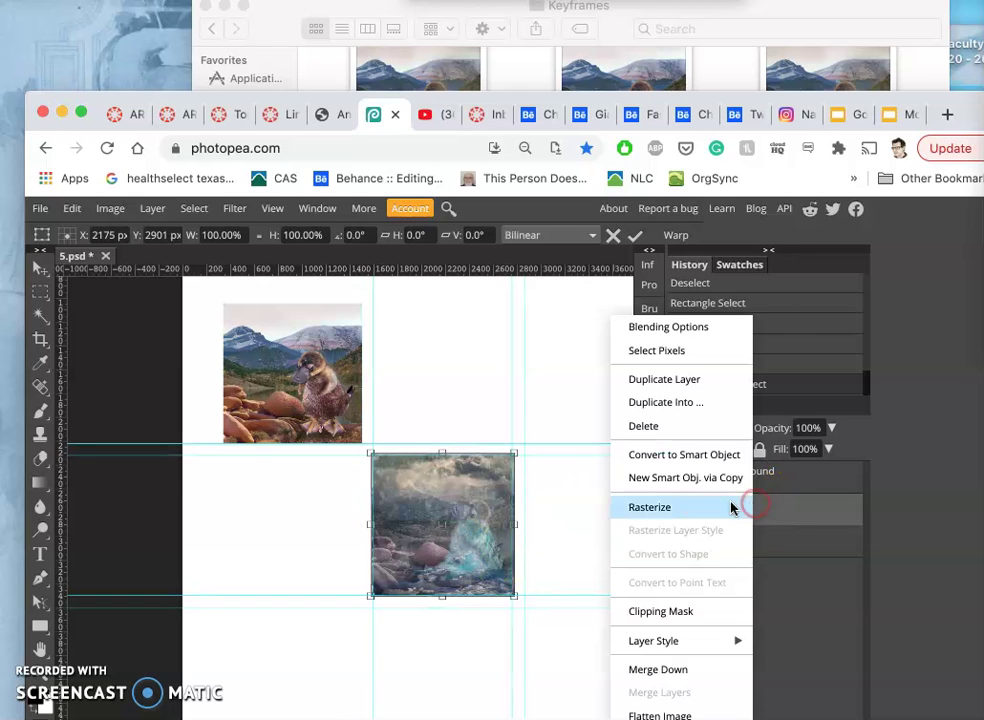
left_click(676, 510)
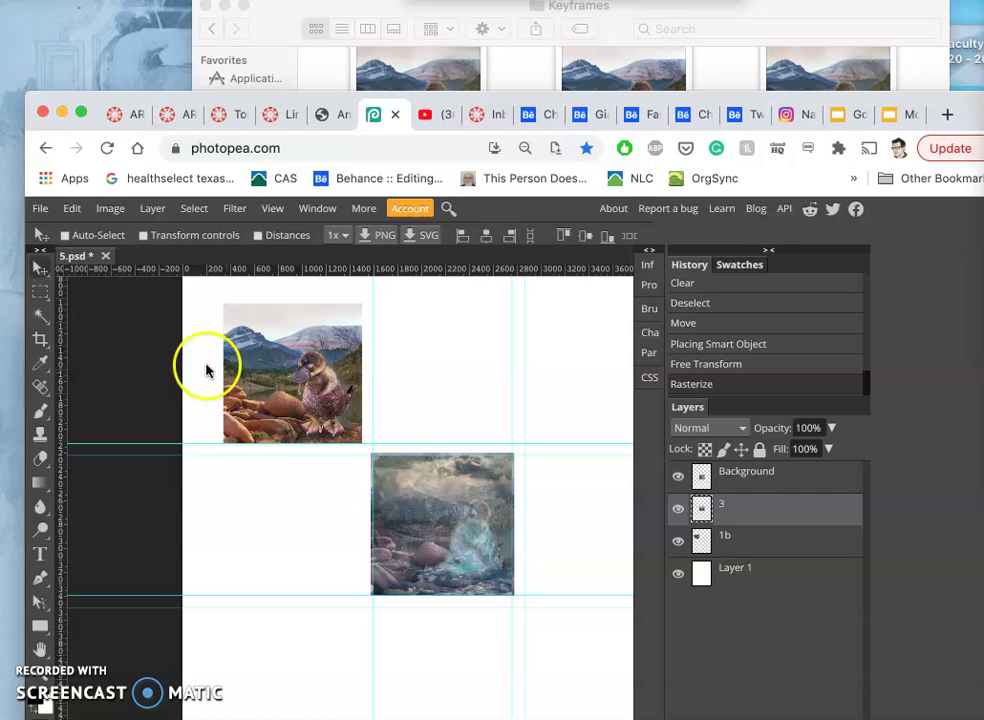
- Delete the top, right, left and bottom edge strips of frame 3 using rectangle selections
left_click(41, 296)
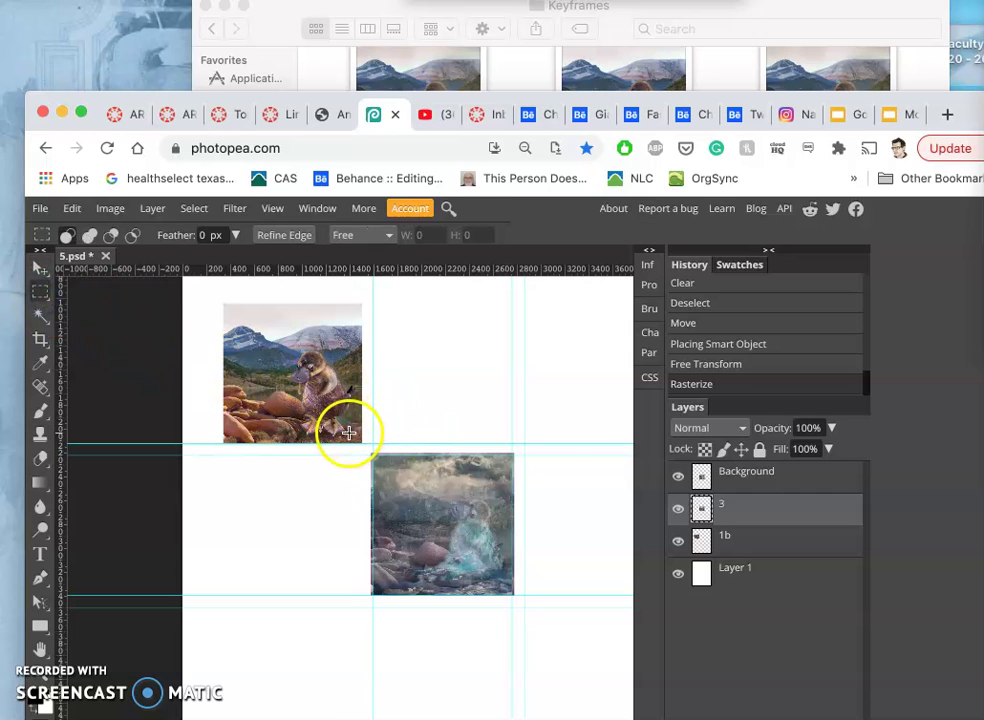
left_click_drag(348, 437, 512, 631)
key("Delete")
left_click(575, 413)
key("Delete")
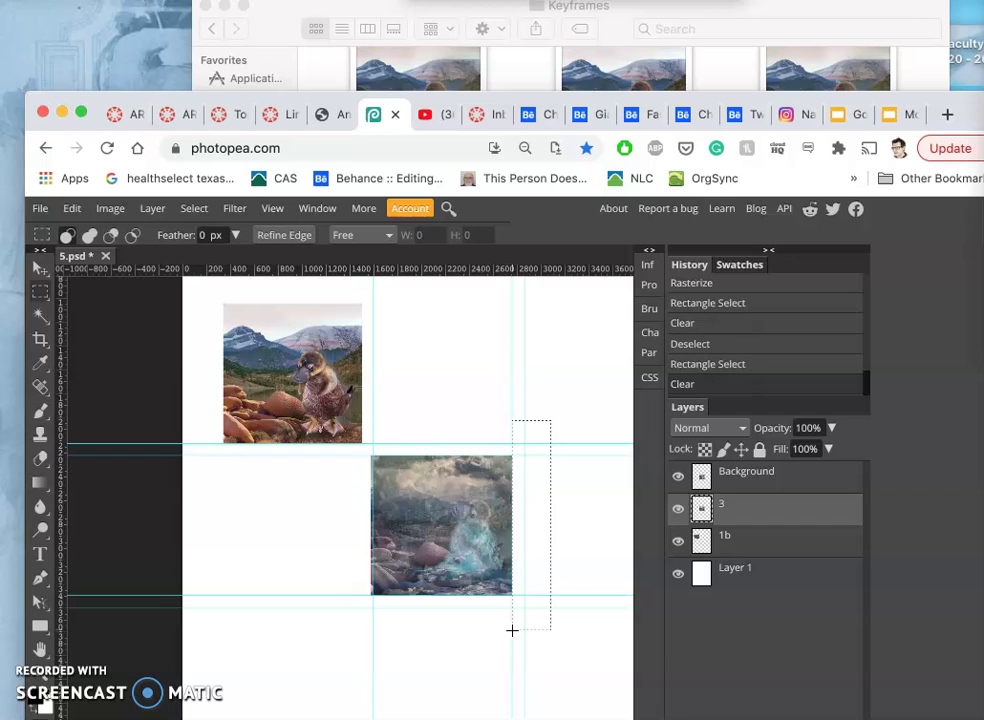
left_click_drag(349, 425, 373, 626)
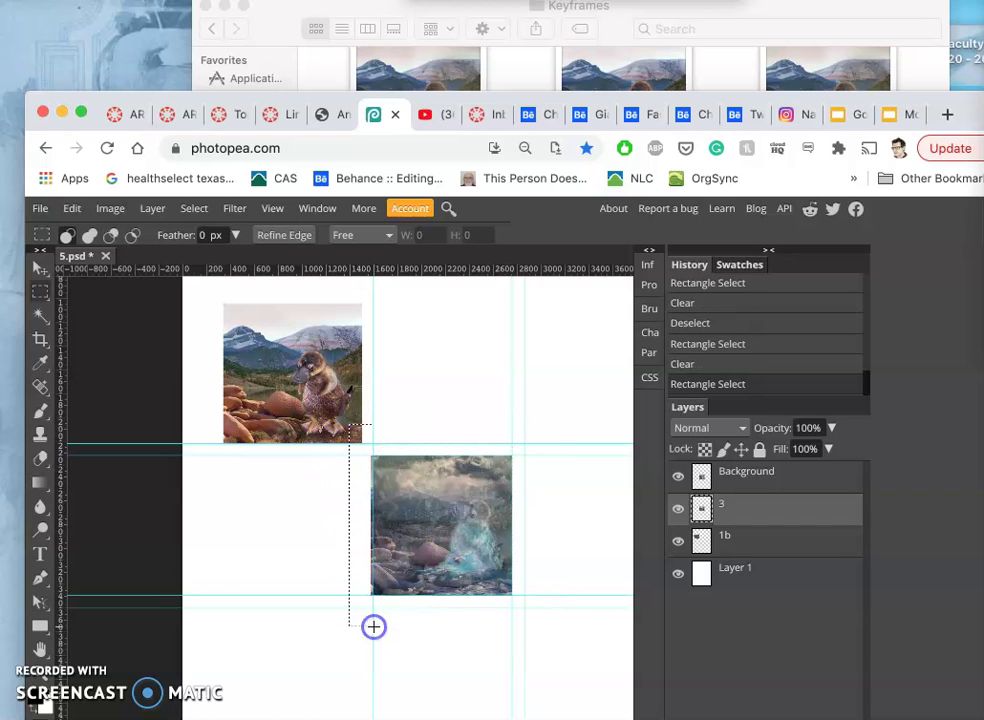
key("Delete")
left_click(539, 641)
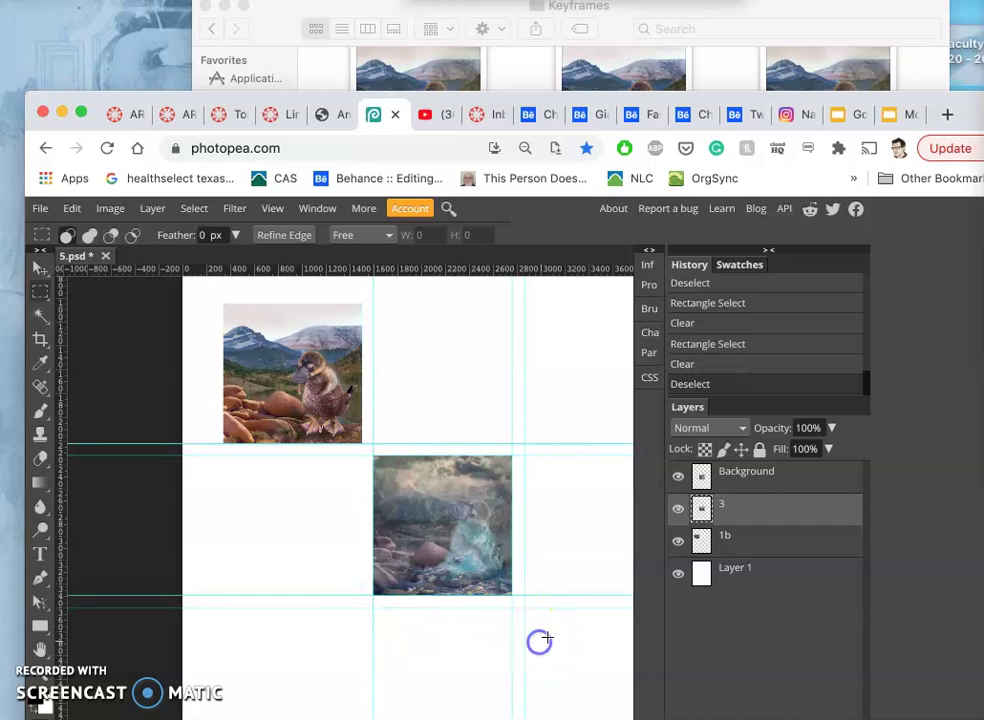
left_click_drag(553, 633, 327, 595)
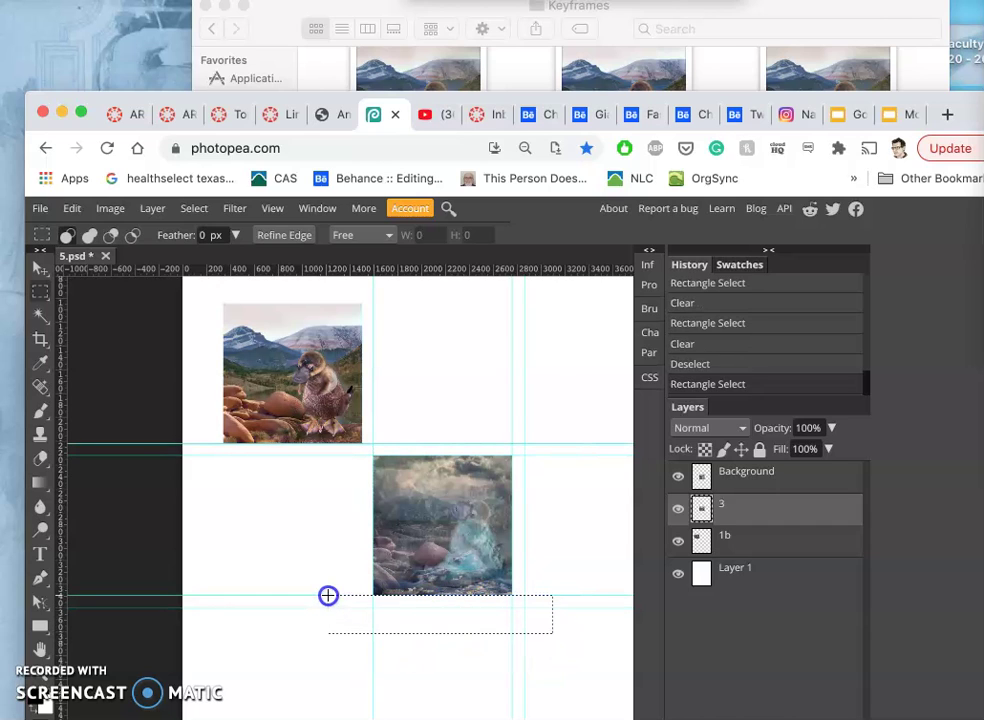
key("Delete")
left_click(327, 589)
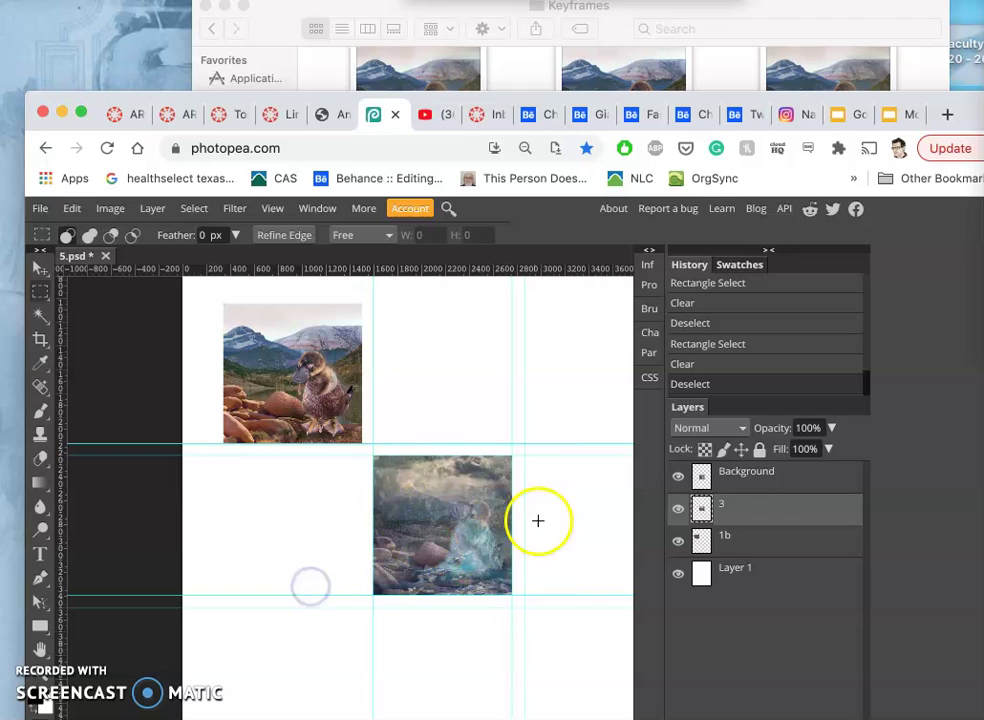
- Move frame 3 up into the top-middle panel with the Move tool
left_click(750, 504)
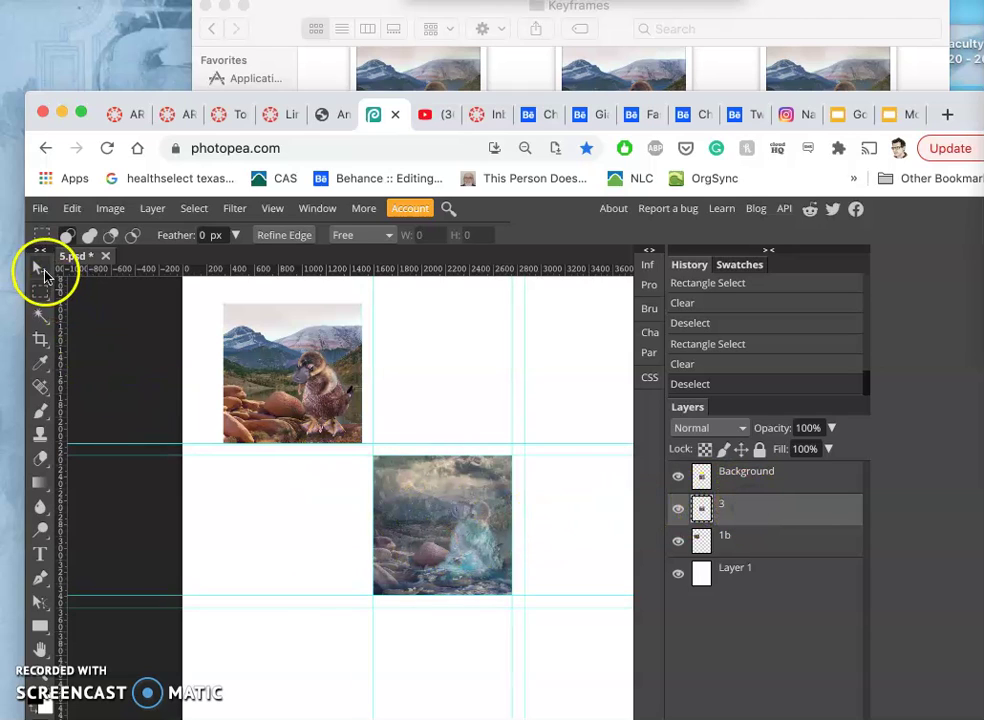
left_click(41, 268)
left_click(452, 508)
left_click_drag(452, 510, 453, 352)
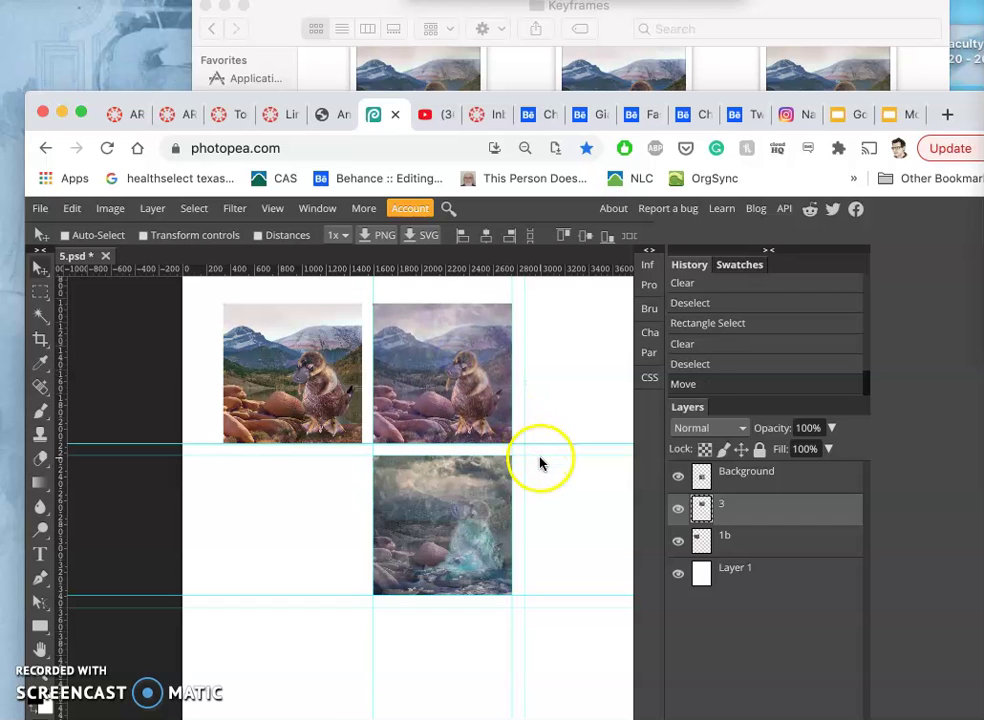
- Bring the Keyframes folder forward, scroll down, and drag 4aa.jpg onto the Photopea canvas
left_click(553, 505)
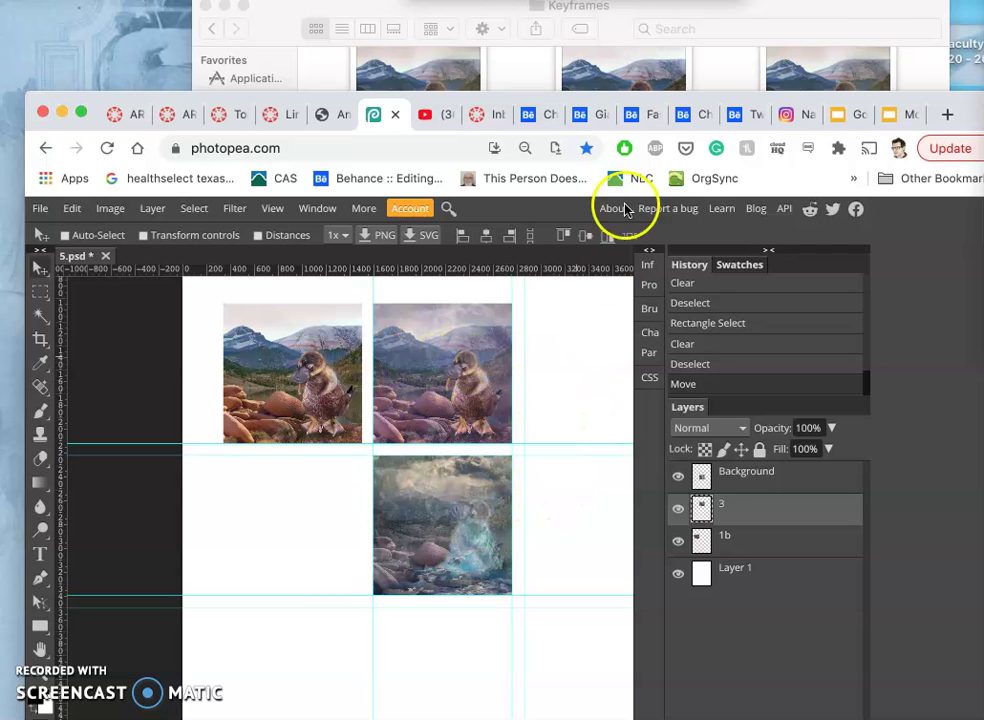
left_click(727, 65)
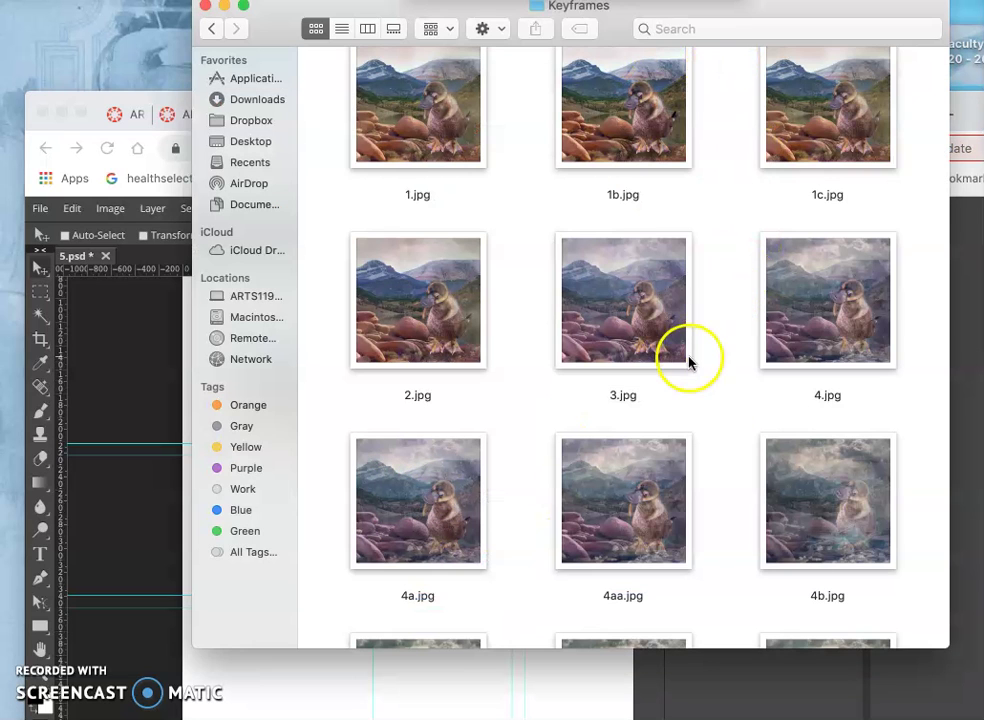
scroll(687, 364, "down", 3)
scroll(687, 364, "down", 1)
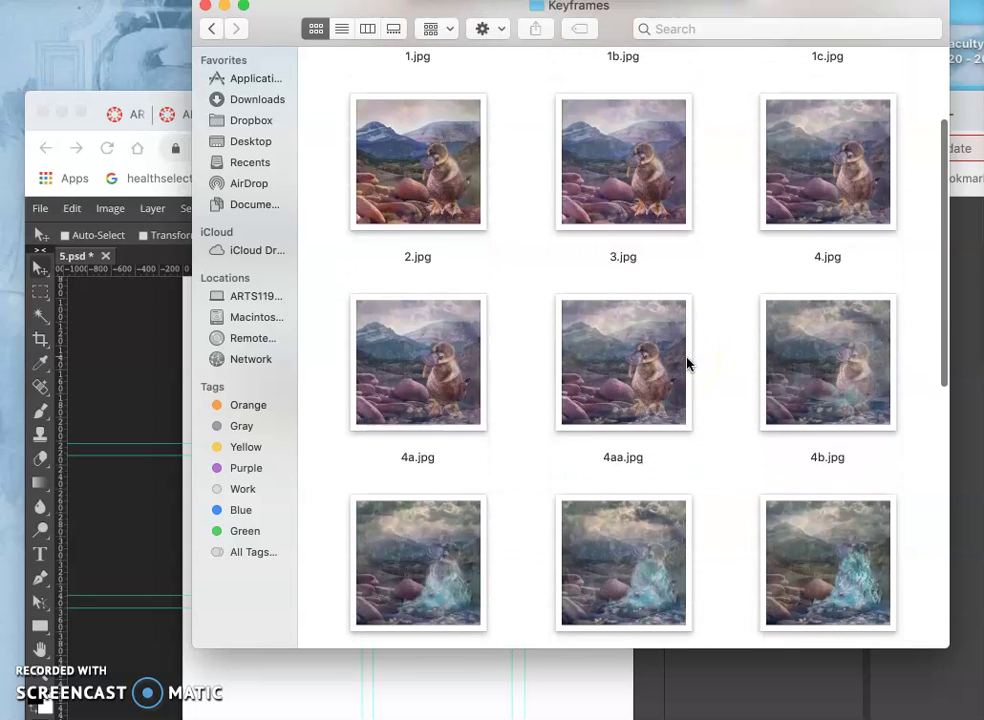
left_click_drag(640, 372, 268, 675)
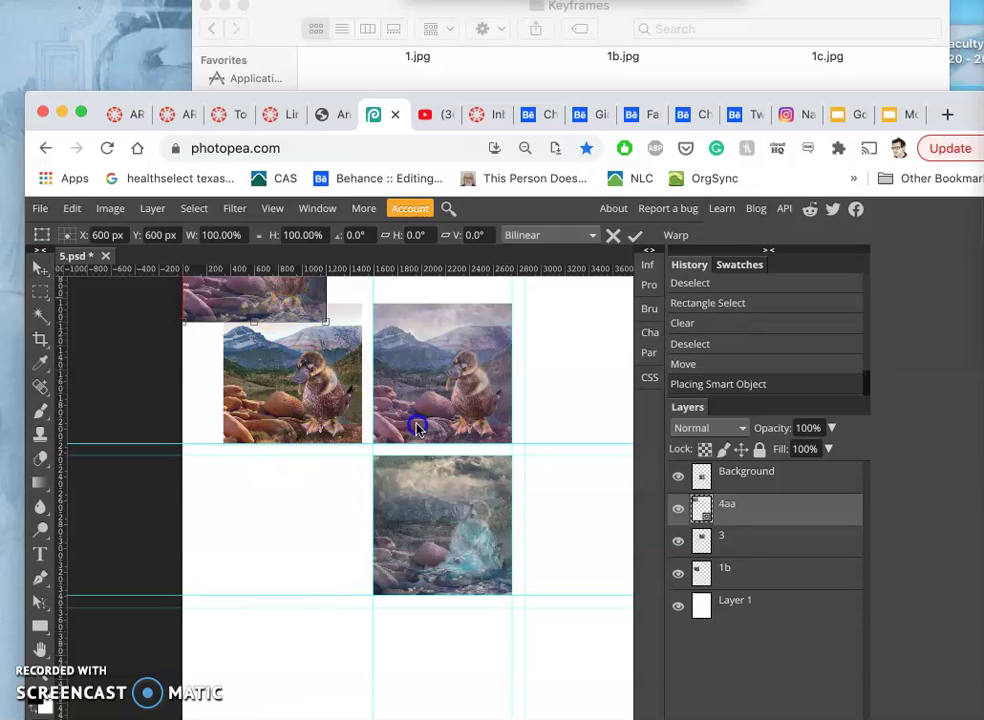
- Position keyframe 4aa over the middle row's centre panel and commit the placement
left_click_drag(277, 300, 460, 567)
key("Right")
key("Right")
key("Right")
key("Right")
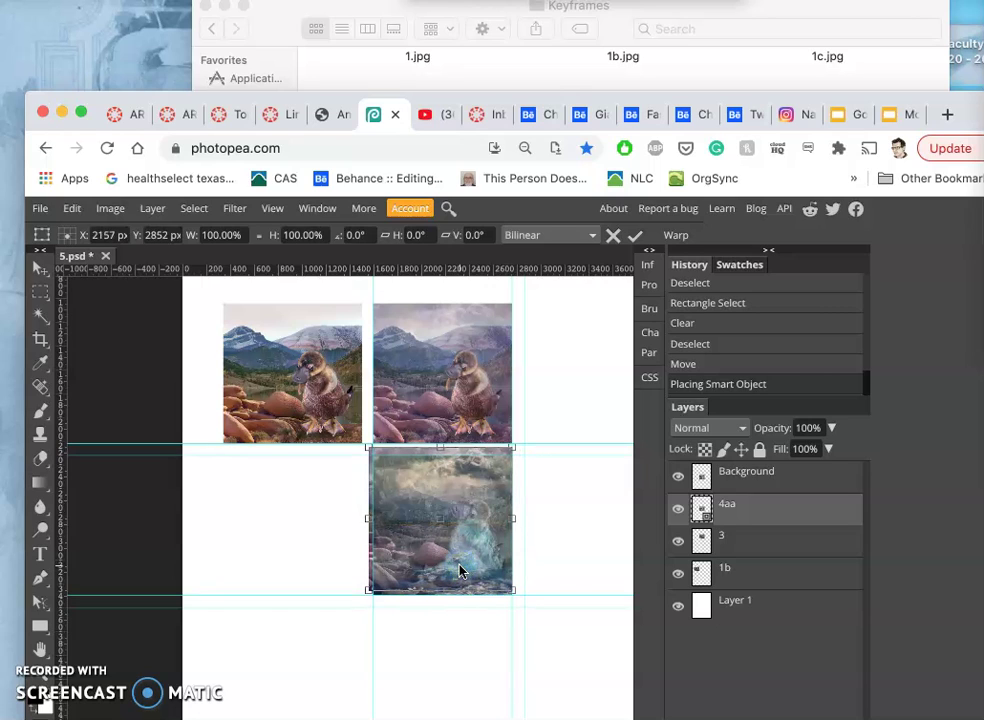
key("Right")
key("Right")
key("Right")
key("Right")
key("Right")
key("Right")
key("Right")
key("Right")
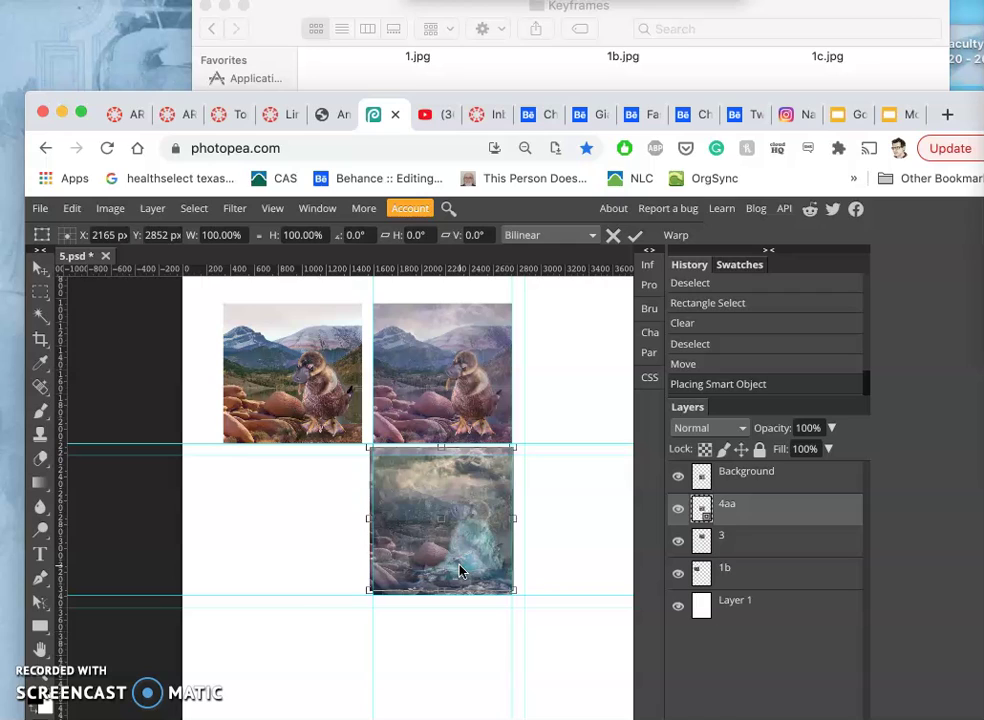
key("Right")
key("Down")
key("Down")
key("Down")
key("Down")
key("Down")
key("Down")
key("Down")
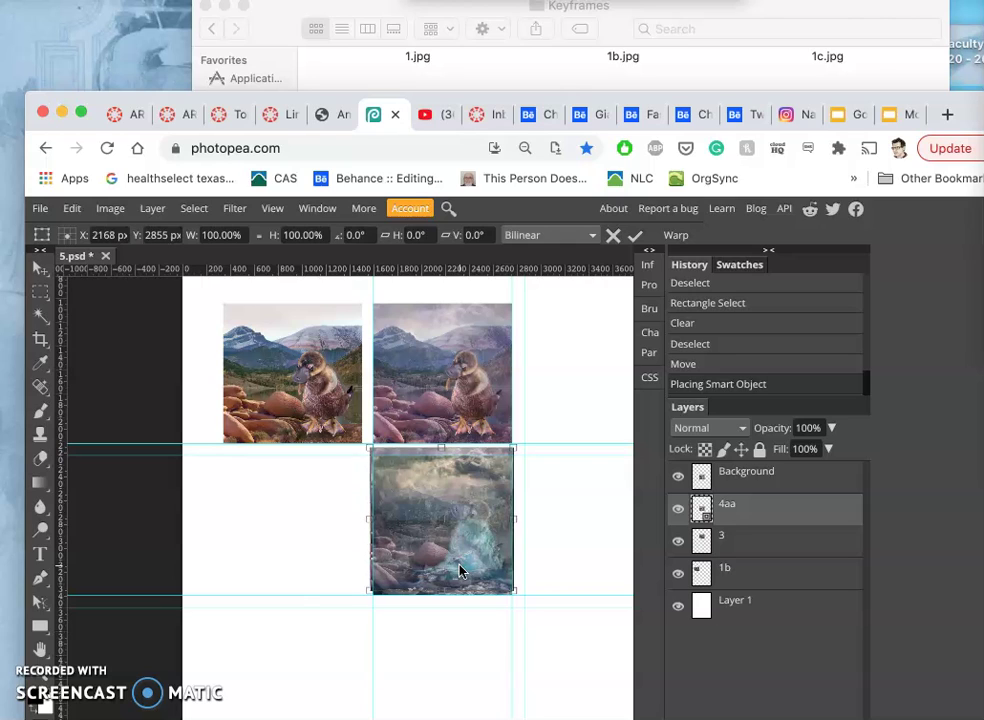
key("Down")
key("Down")
key("Down")
key("Down")
key("Down")
key("Down")
key("Down")
key("Down")
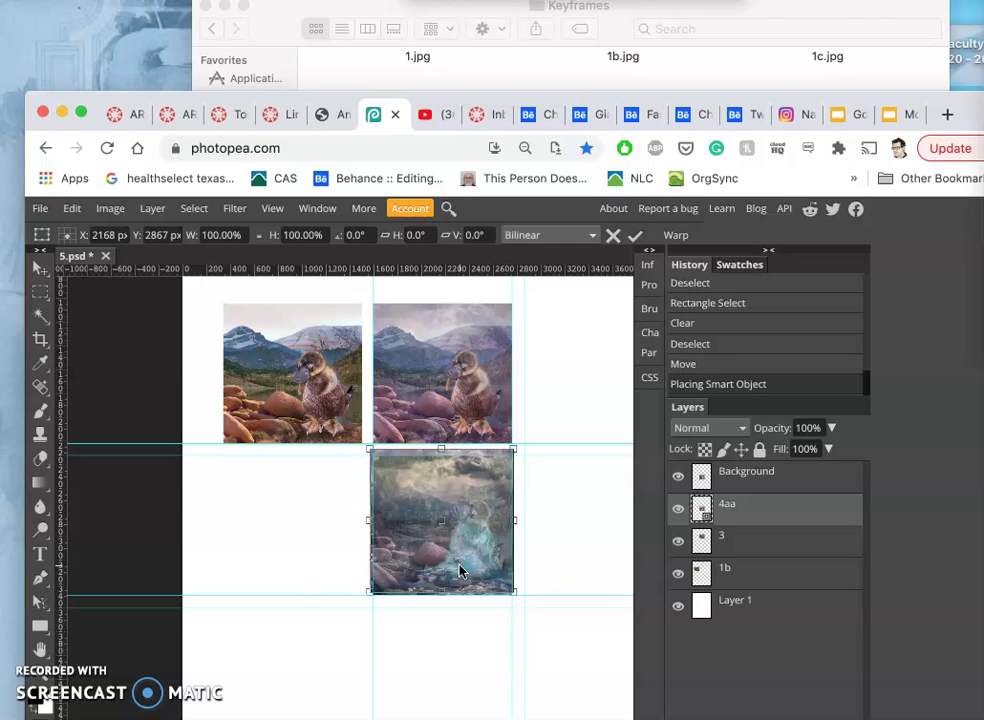
key("Down")
key("Down")
key("Down")
key("Down")
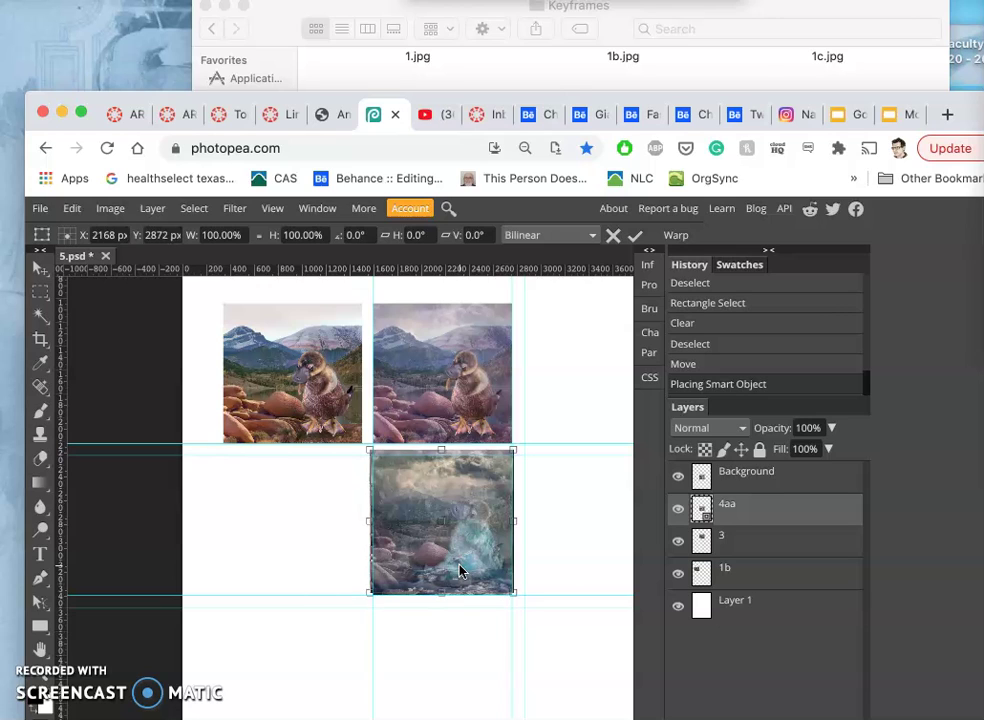
key("Down")
key("Down")
key("Down")
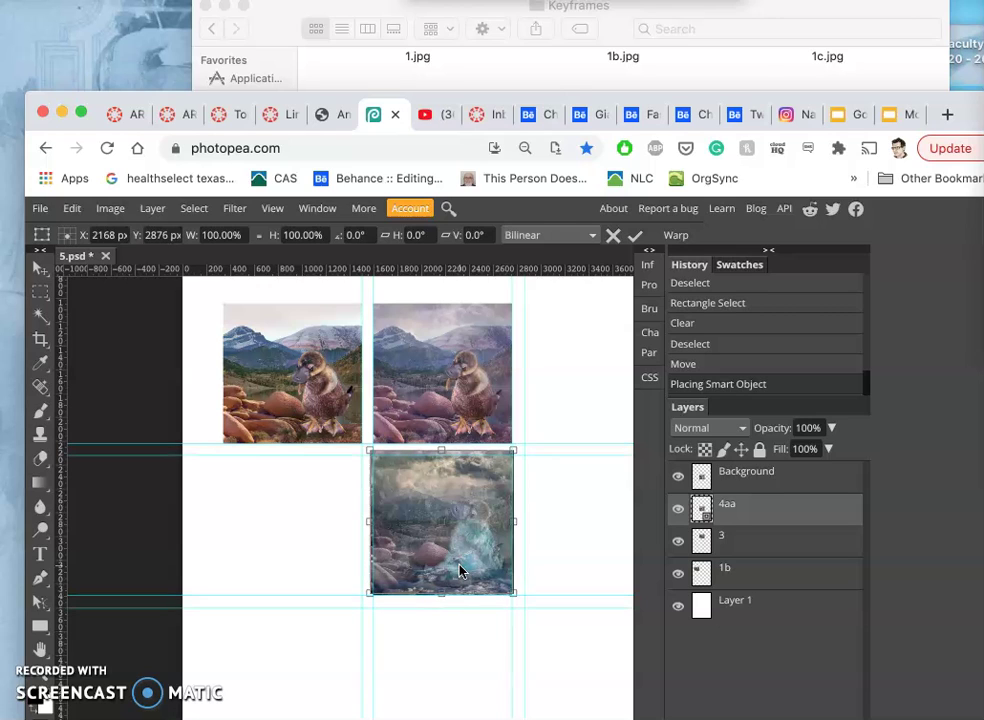
key("Return")
left_click(424, 527)
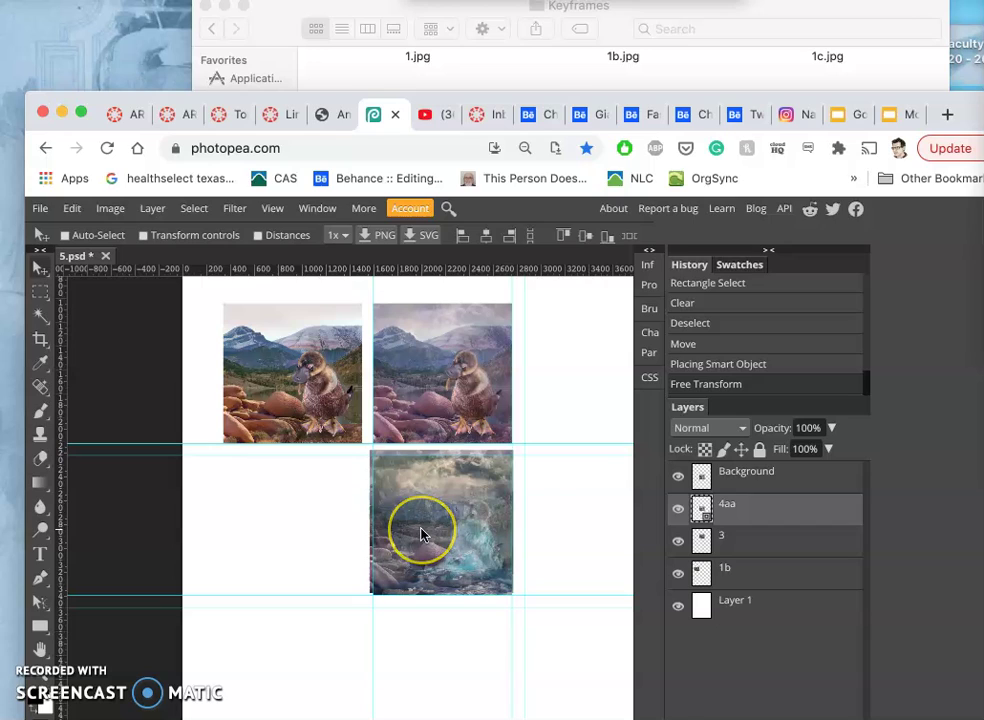
- Fine-tune 4aa's position a few pixels right and down against the guides
key("Right")
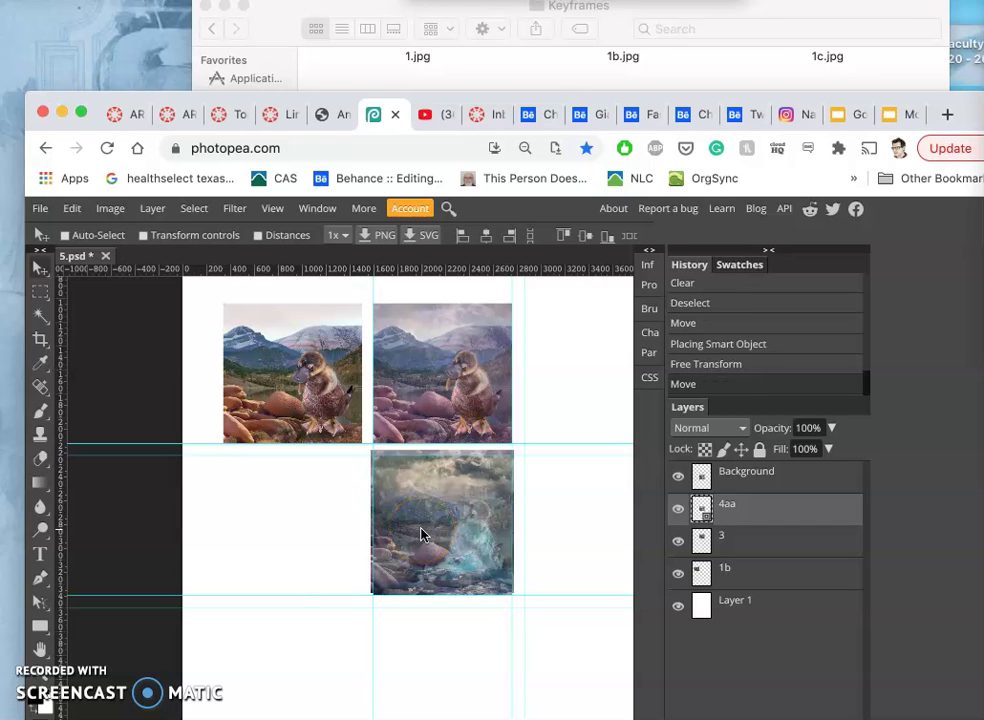
key("Right")
key("Down")
key("Down")
key("Right")
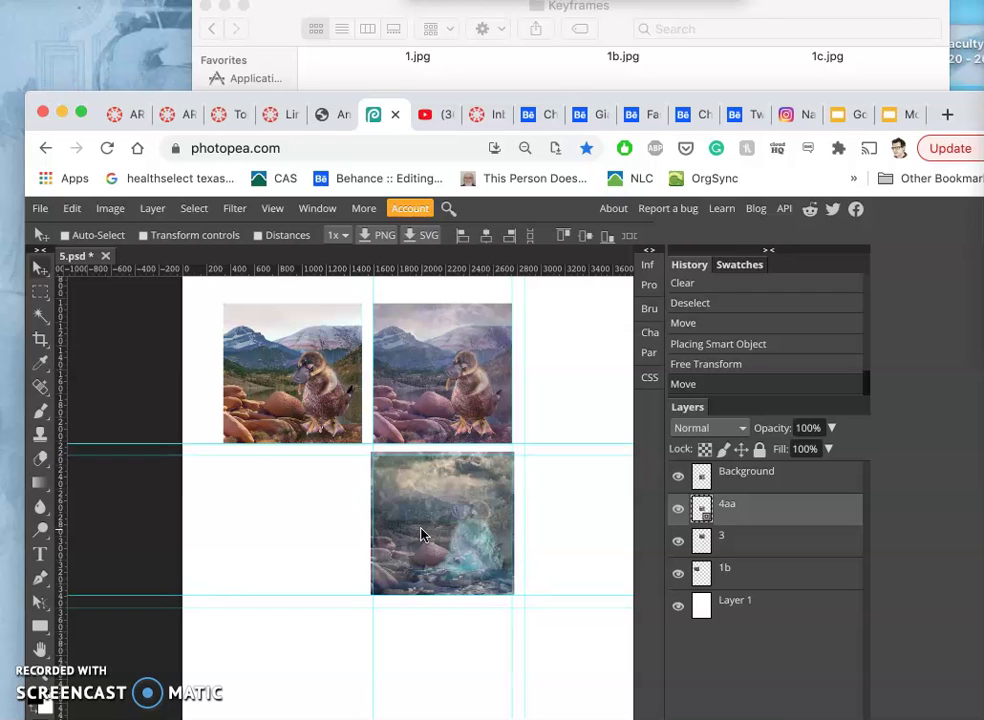
left_click(422, 510)
- Rasterize the 4aa layer and erase the strip overlapping the row above
left_click(40, 340)
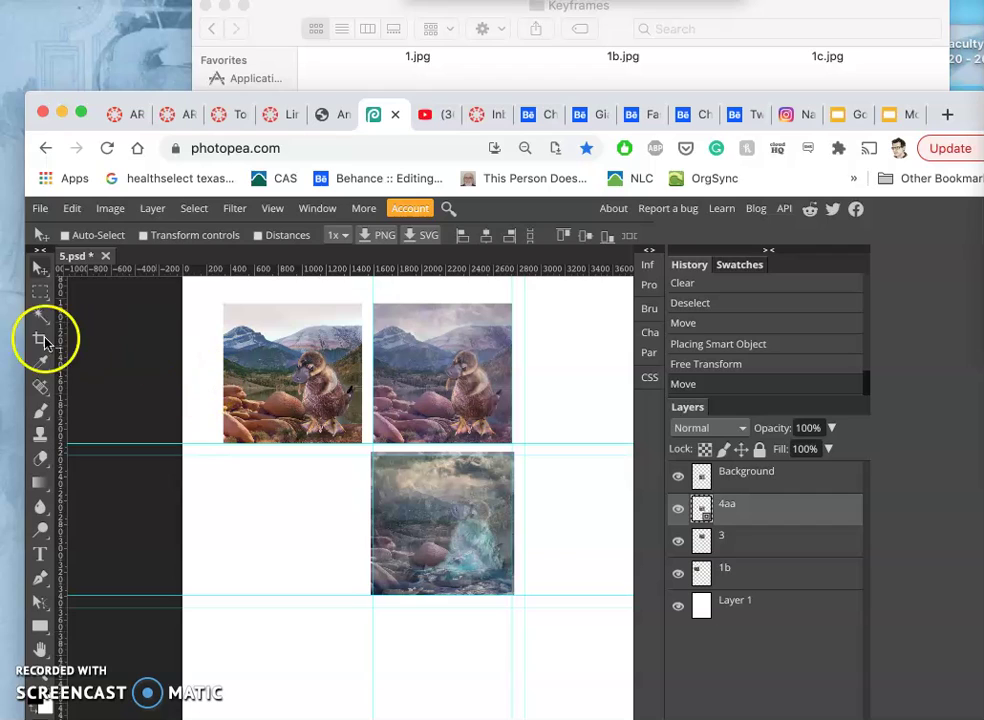
left_click(40, 291)
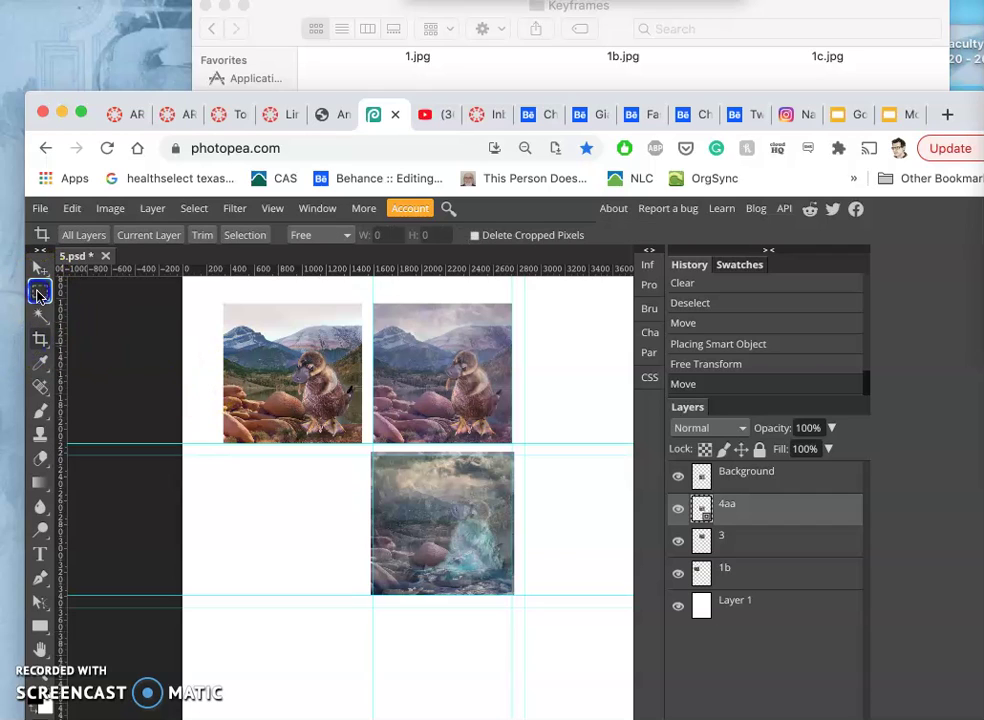
left_click(382, 466)
left_click_drag(361, 442, 537, 457)
key("BackSpace")
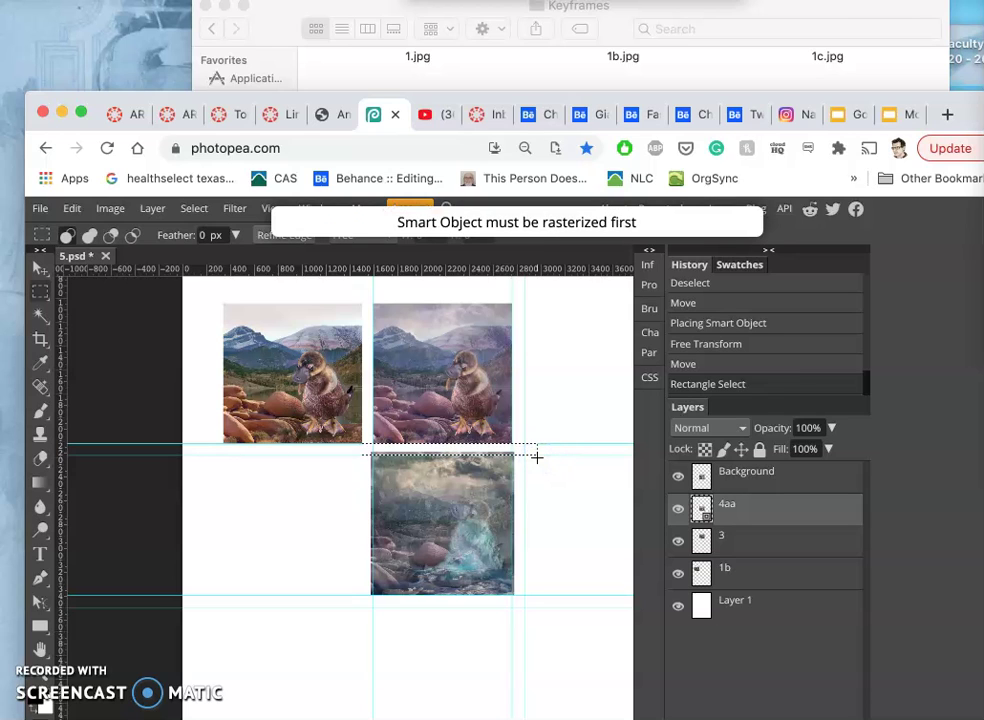
right_click(729, 513)
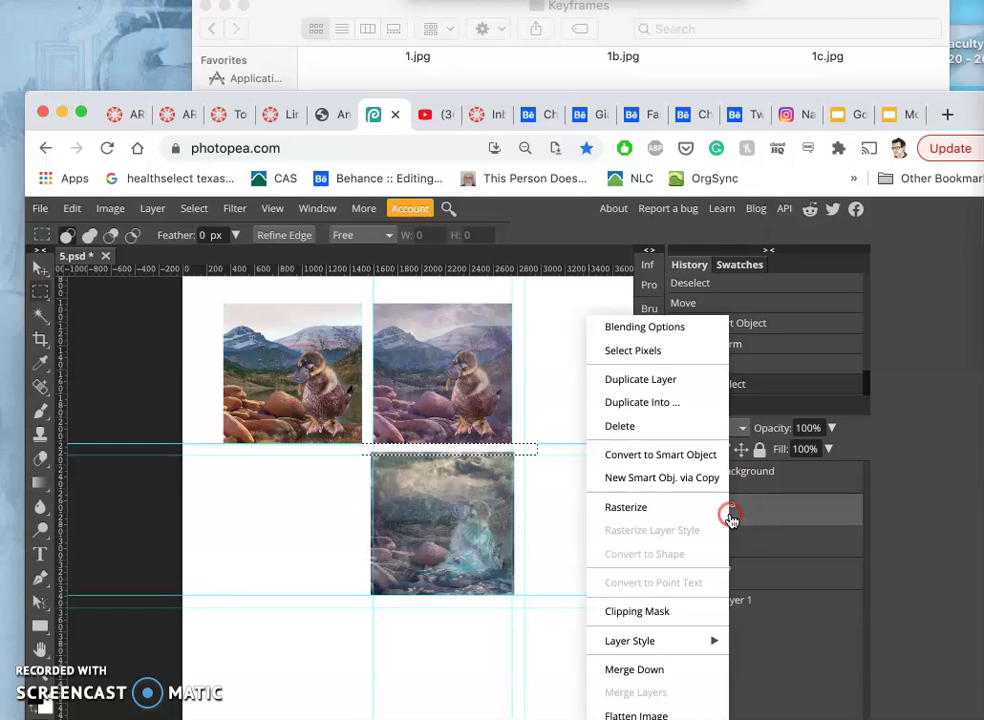
left_click(672, 514)
key("BackSpace")
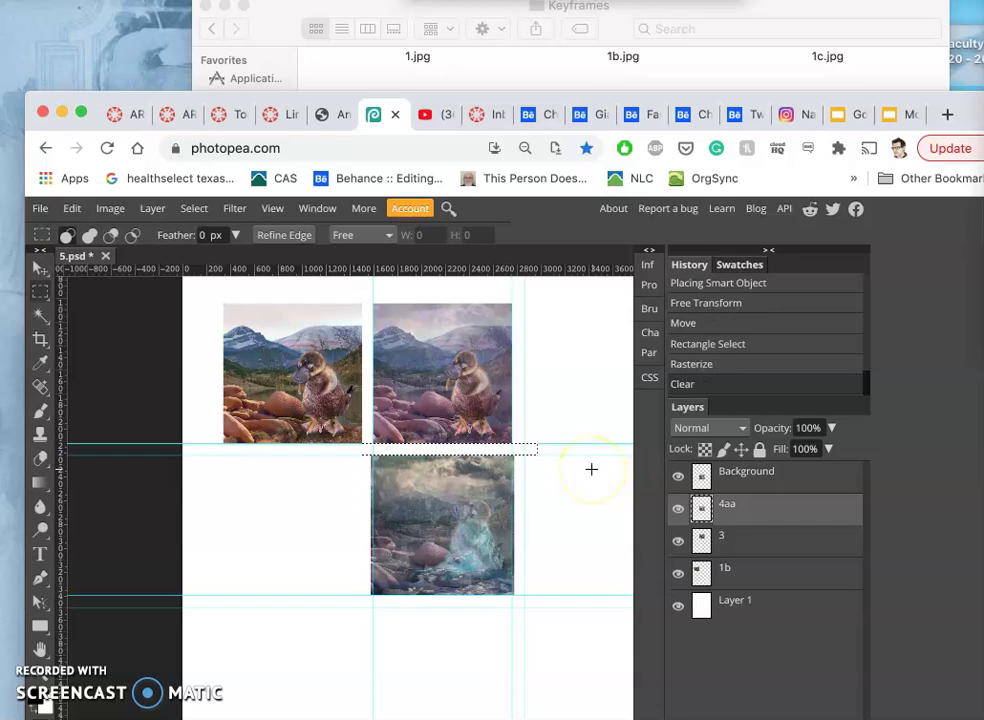
- Erase 4aa's right-side and left-edge overhangs and clear the selection
left_click_drag(561, 430, 325, 596)
key("BackSpace")
left_click(530, 652)
left_click(323, 516)
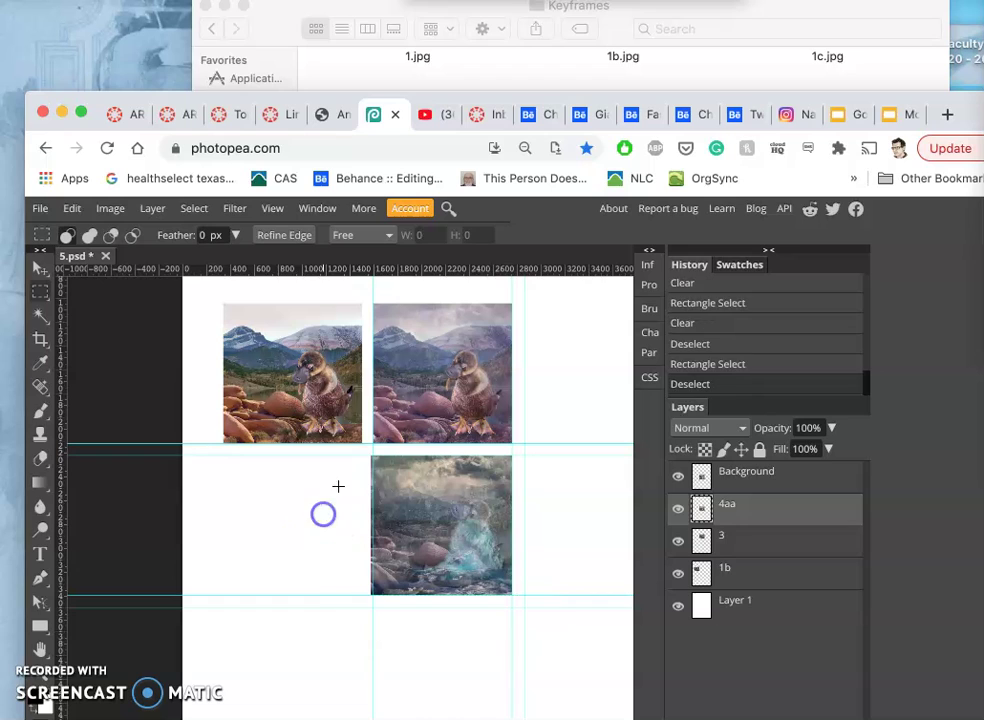
left_click_drag(348, 449, 374, 625)
key("Delete")
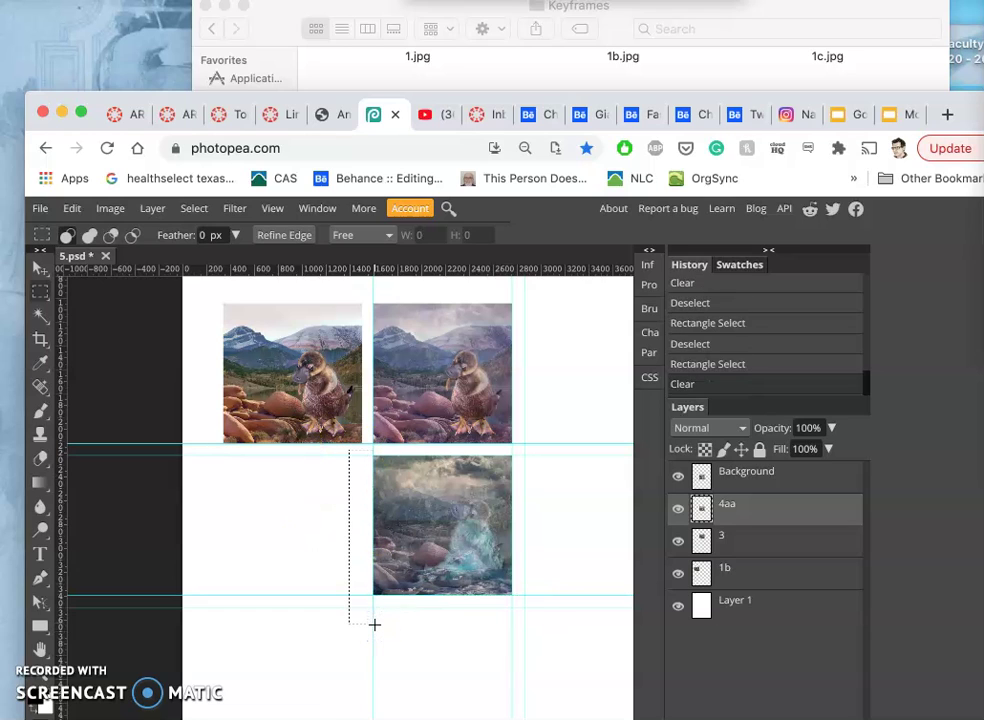
left_click(470, 655)
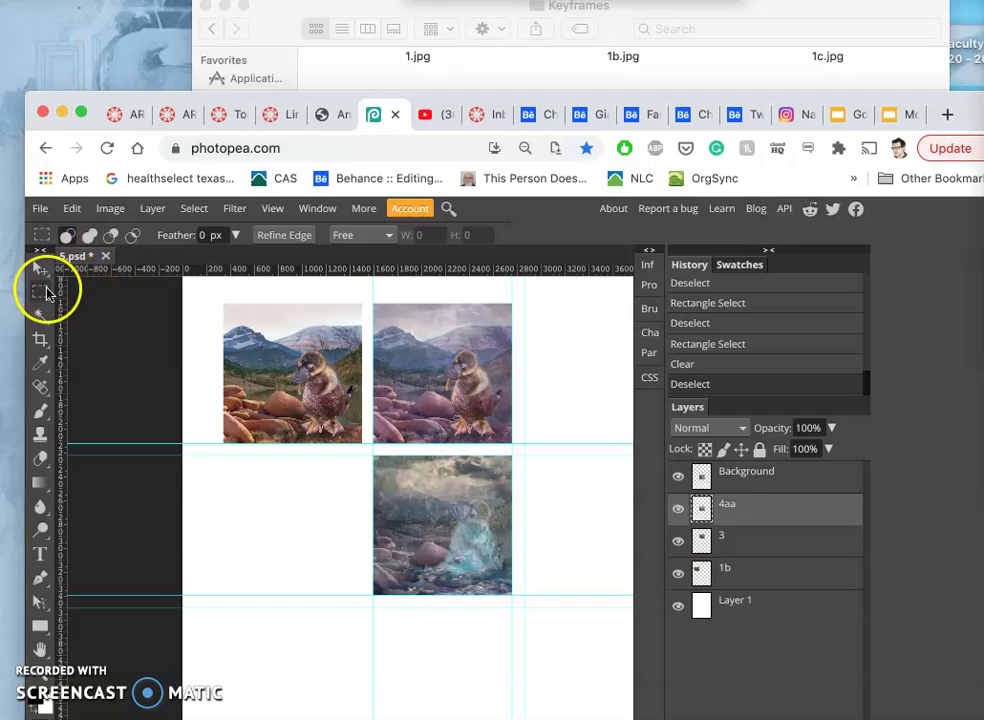
- Move a keyframe into the storyboard's top-right panel
left_click(40, 268)
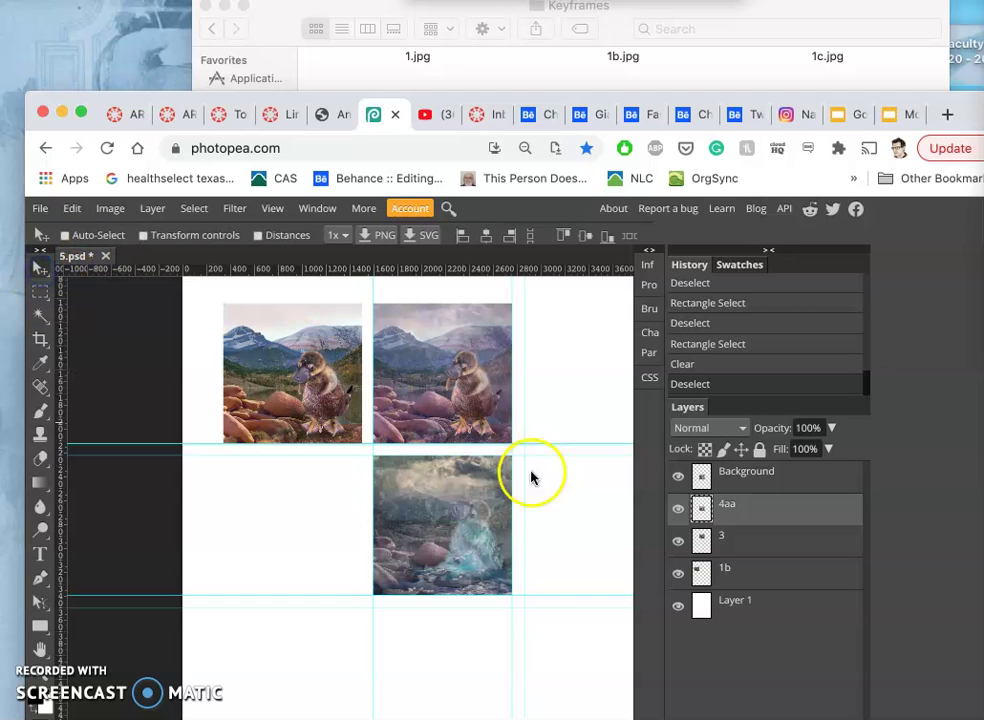
left_click_drag(472, 510, 614, 358)
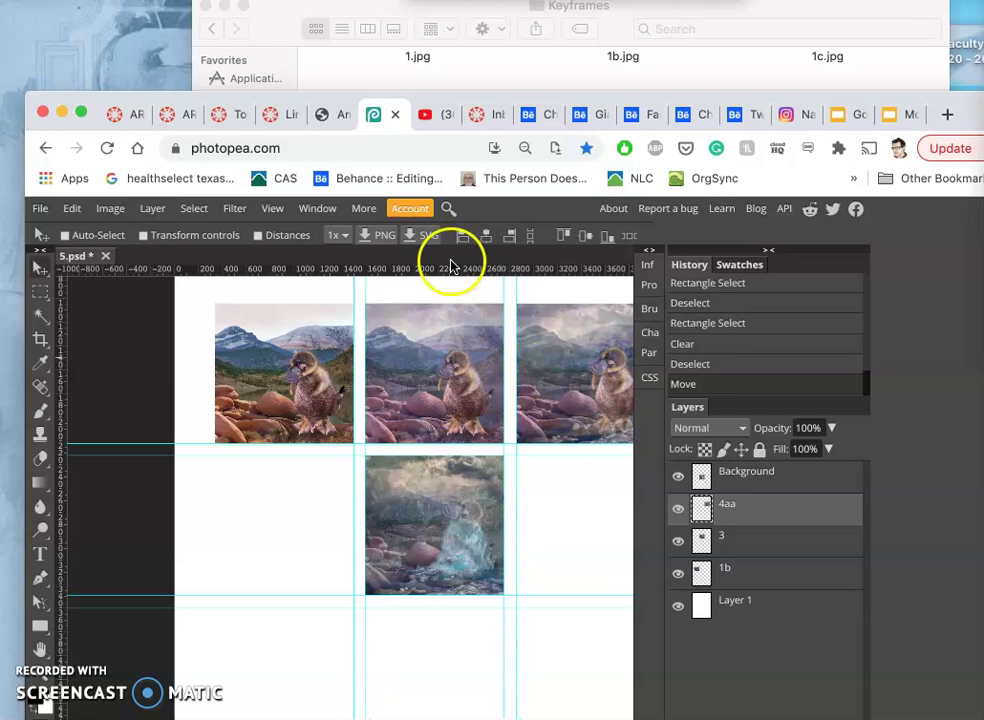
scroll(480, 375, "right", 5)
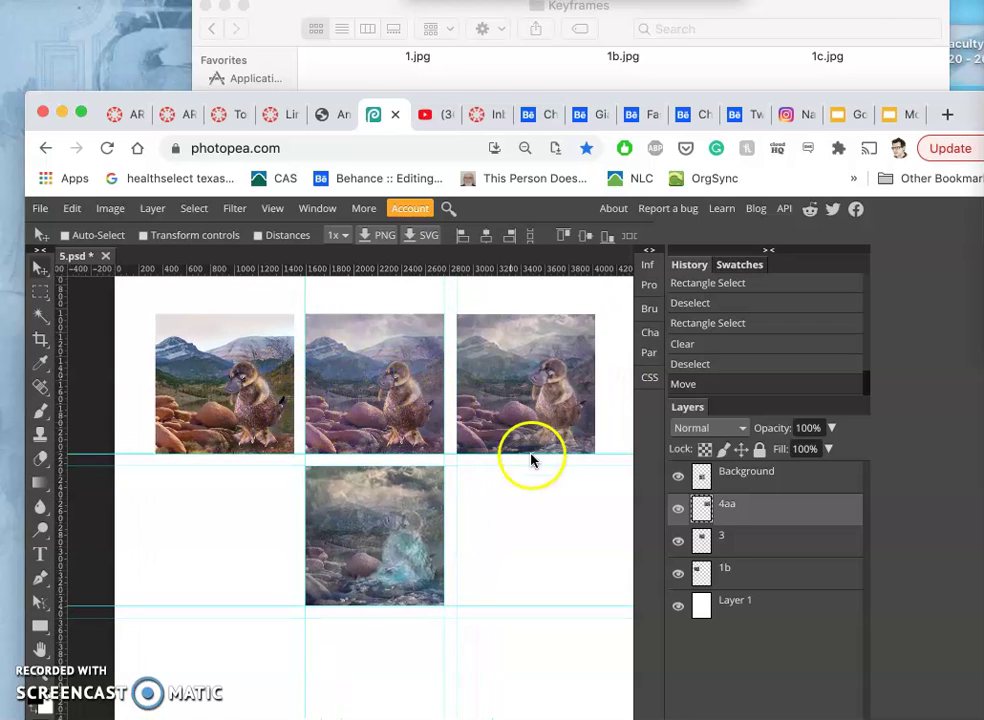
- Drag 4b.jpg from the Keyframes folder into the storyboard document
left_click(753, 74)
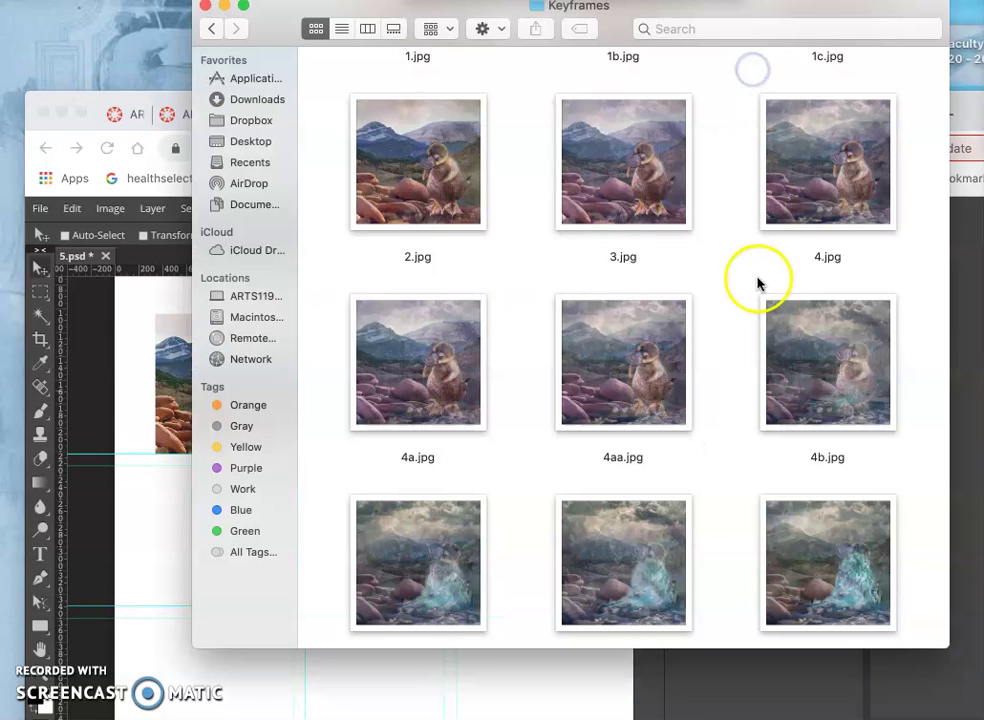
scroll(723, 380, "down", 3)
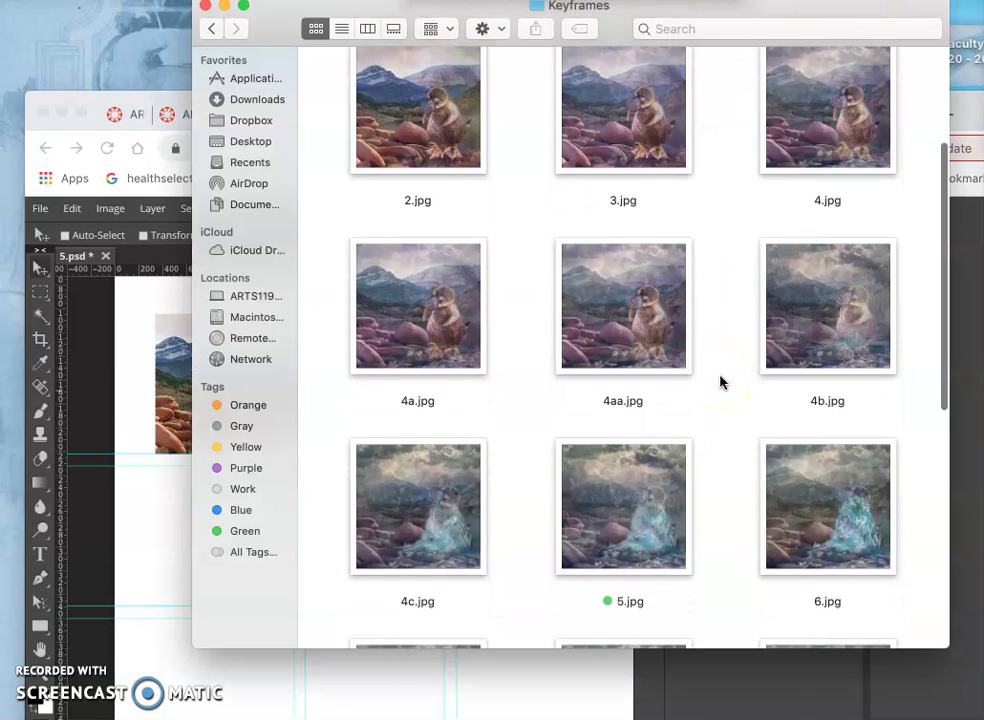
scroll(723, 380, "down", 2)
scroll(723, 380, "down", 2)
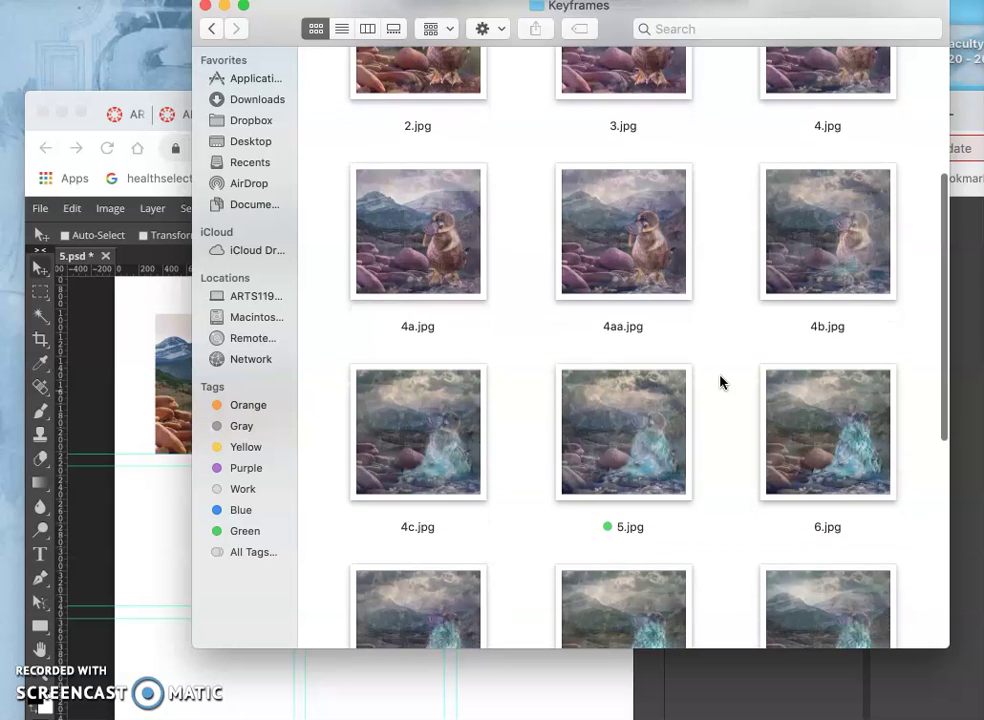
scroll(721, 382, "down", 1)
left_click(815, 256)
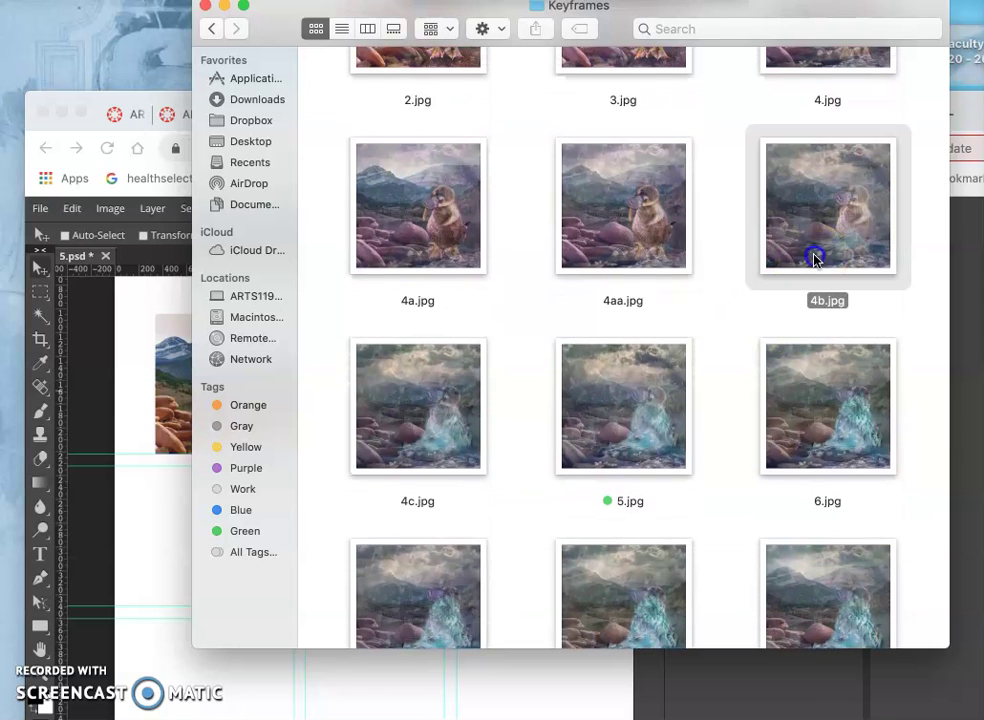
left_click_drag(815, 256, 153, 587)
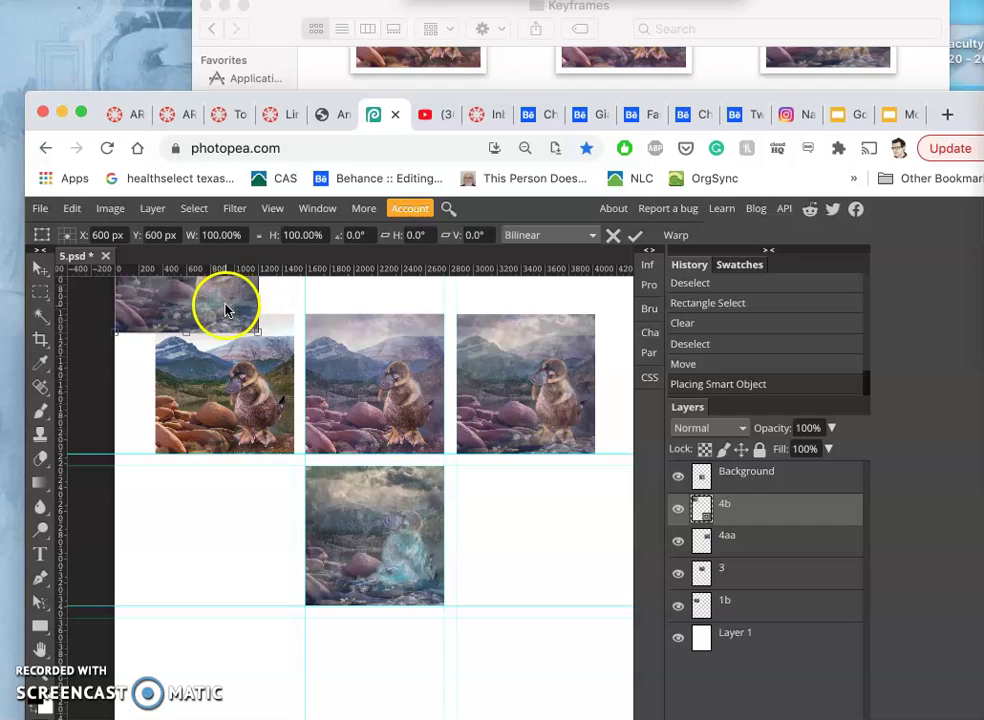
- Place keyframe 4b in the middle row's centre panel beneath keyframe 3 and commit it
left_click_drag(334, 427, 418, 582)
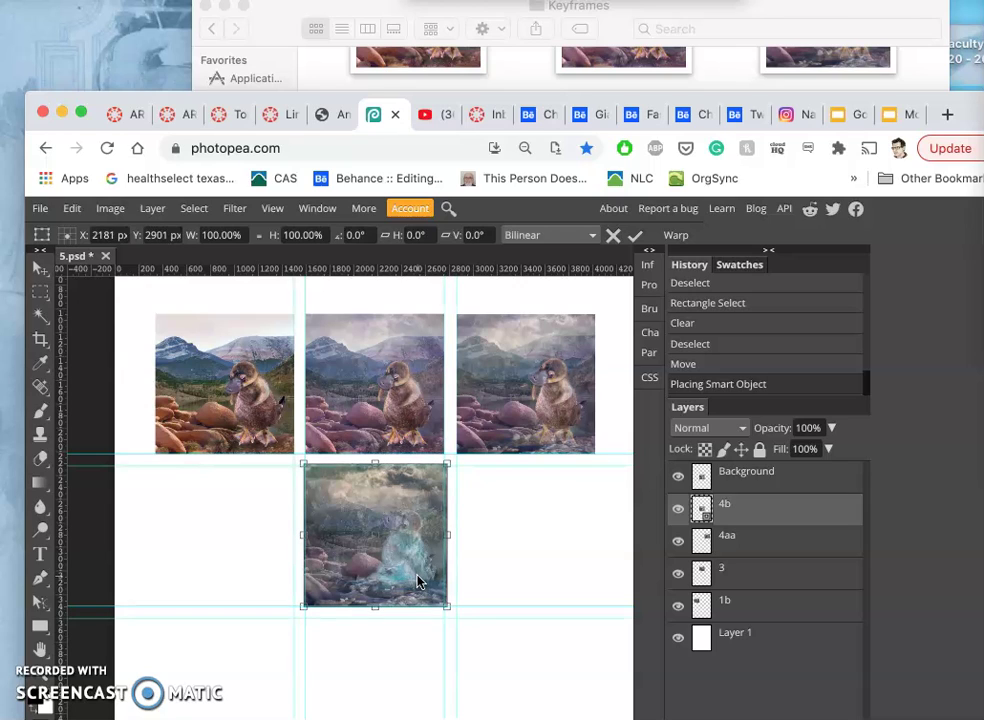
left_click(316, 408)
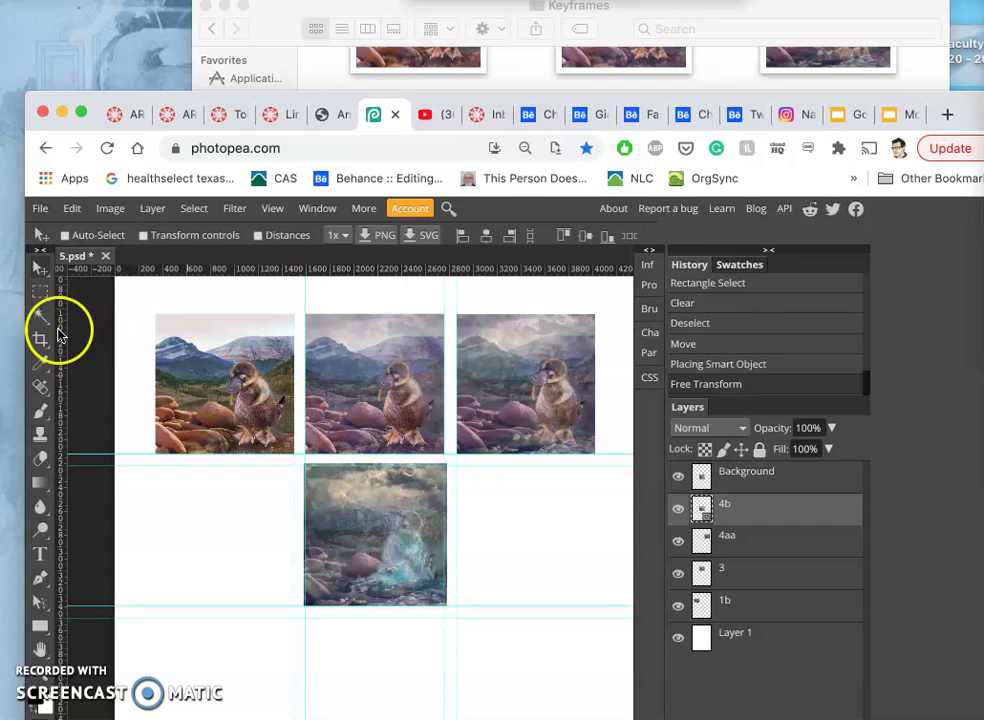
left_click(40, 290)
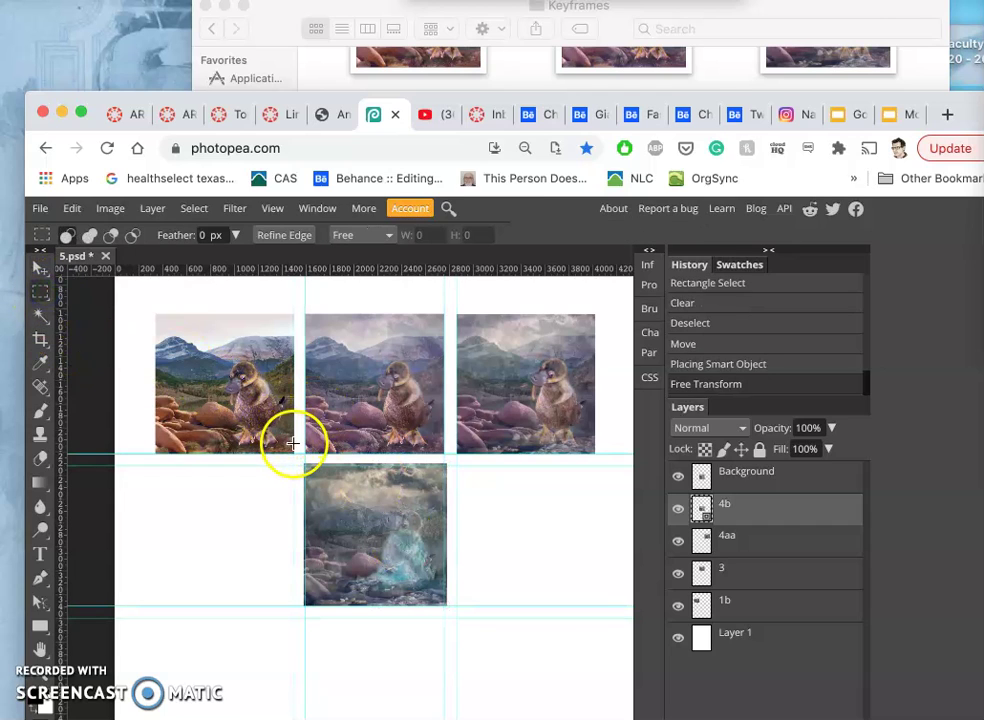
- Rasterize the 4b layer and erase its strip overlapping the row above
left_click_drag(298, 444, 464, 466)
key("BackSpace")
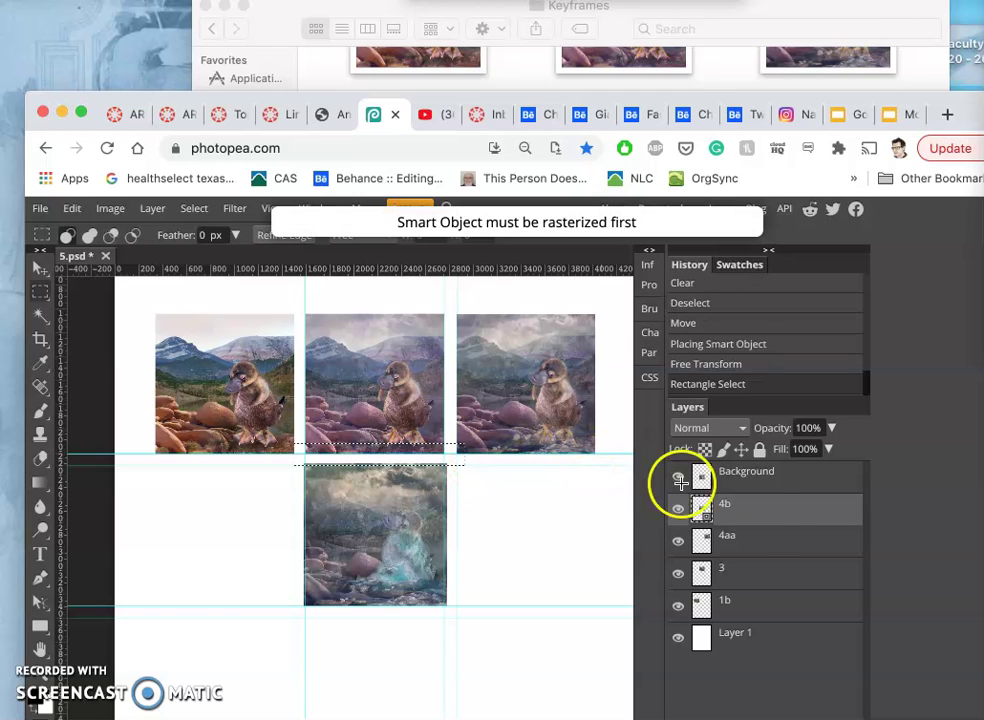
right_click(762, 516)
left_click(713, 505)
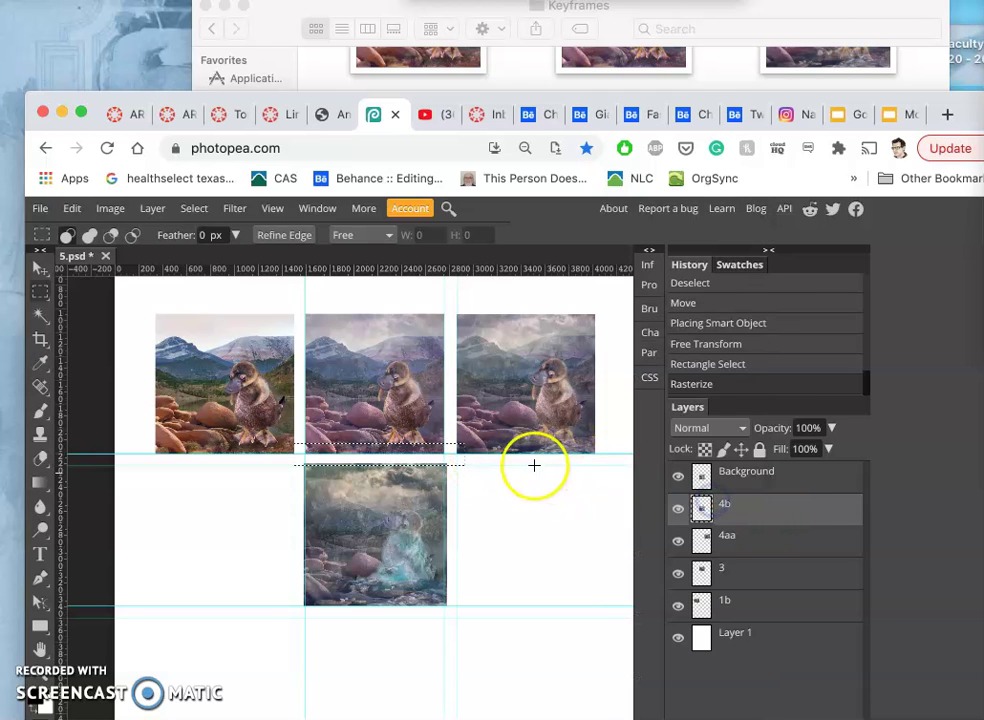
key("BackSpace")
- Erase 4b's right and left overhanging strips and deselect
left_click_drag(471, 443, 443, 636)
key("BackSpace")
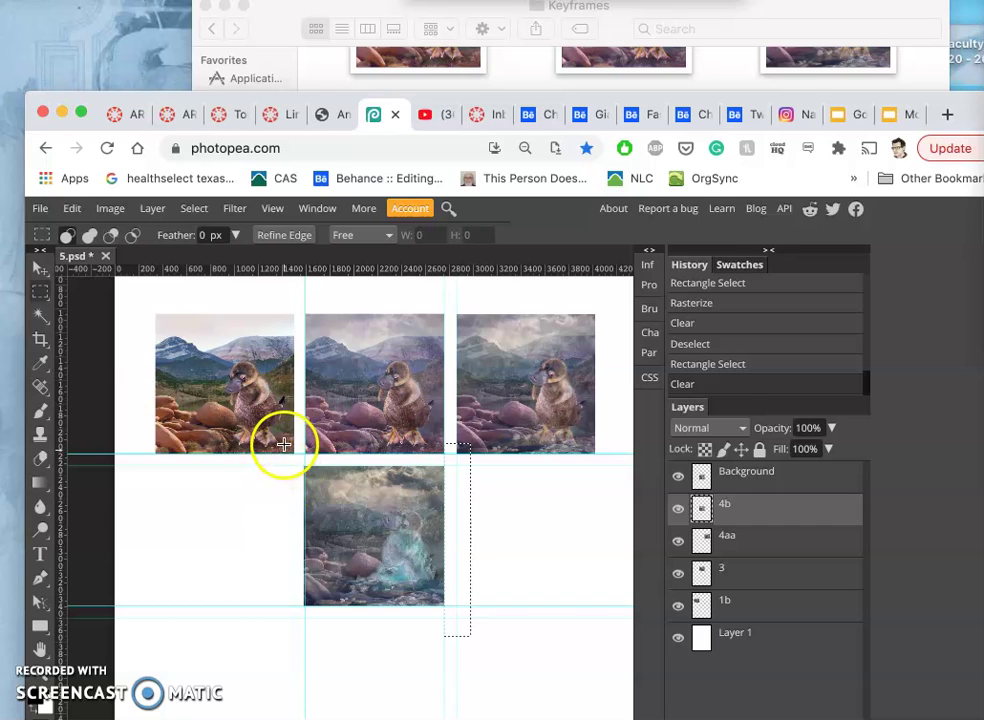
left_click_drag(284, 444, 307, 621)
key("BackSpace")
left_click(461, 654)
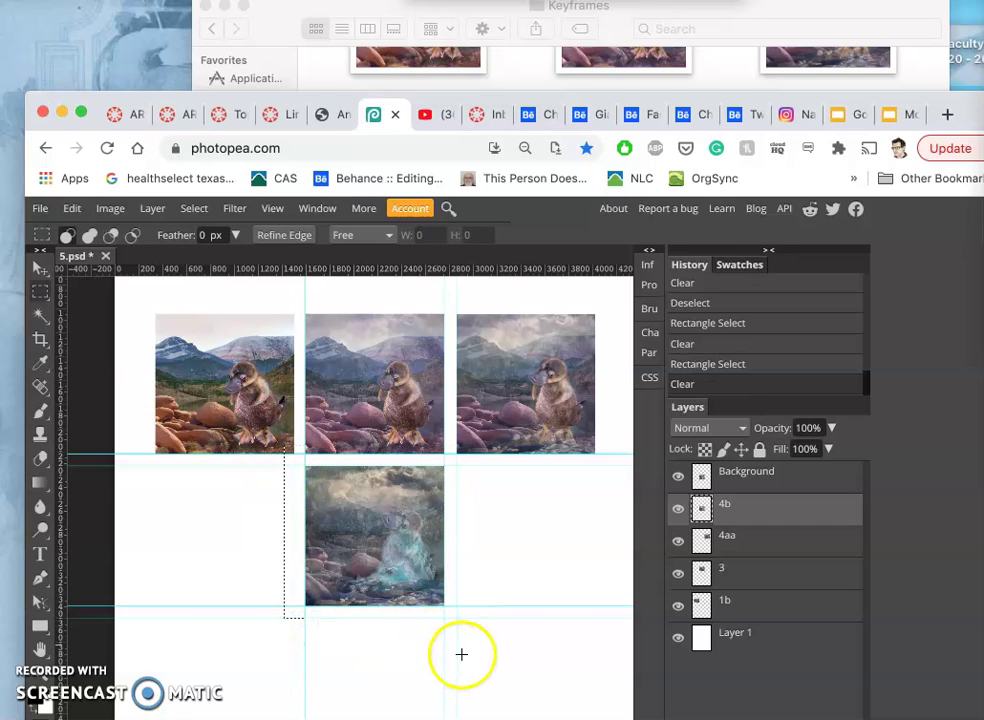
- Erase 4b's bottom overhang strip, then move 4b into the bottom-left cell
left_click_drag(482, 642, 263, 605)
key("BackSpace")
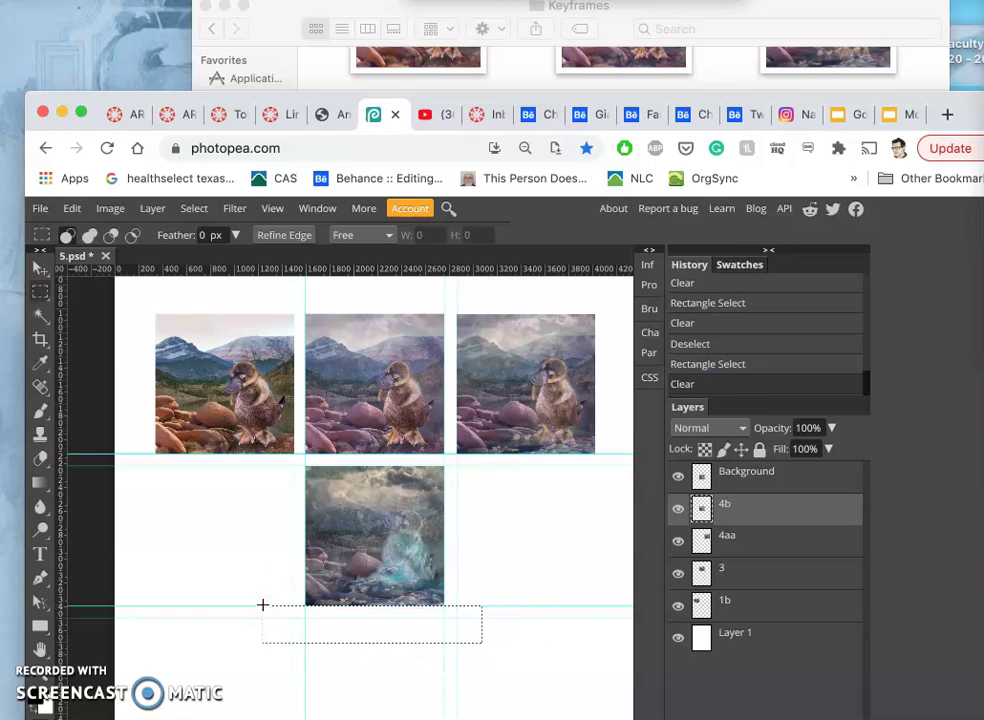
left_click(501, 523)
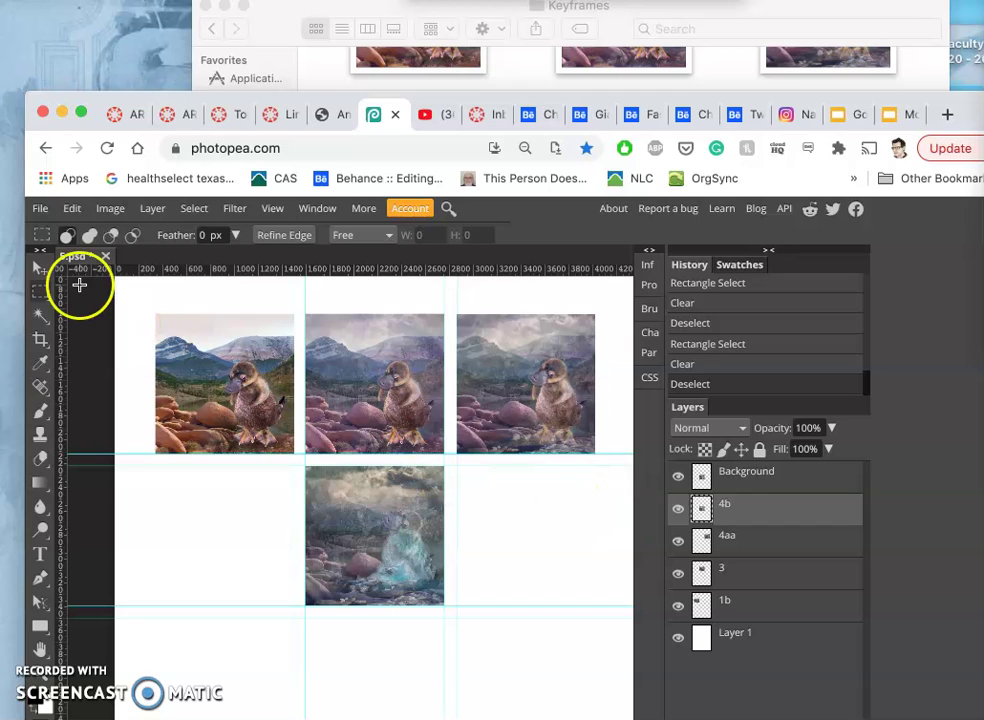
left_click(41, 268)
left_click_drag(378, 527, 232, 524)
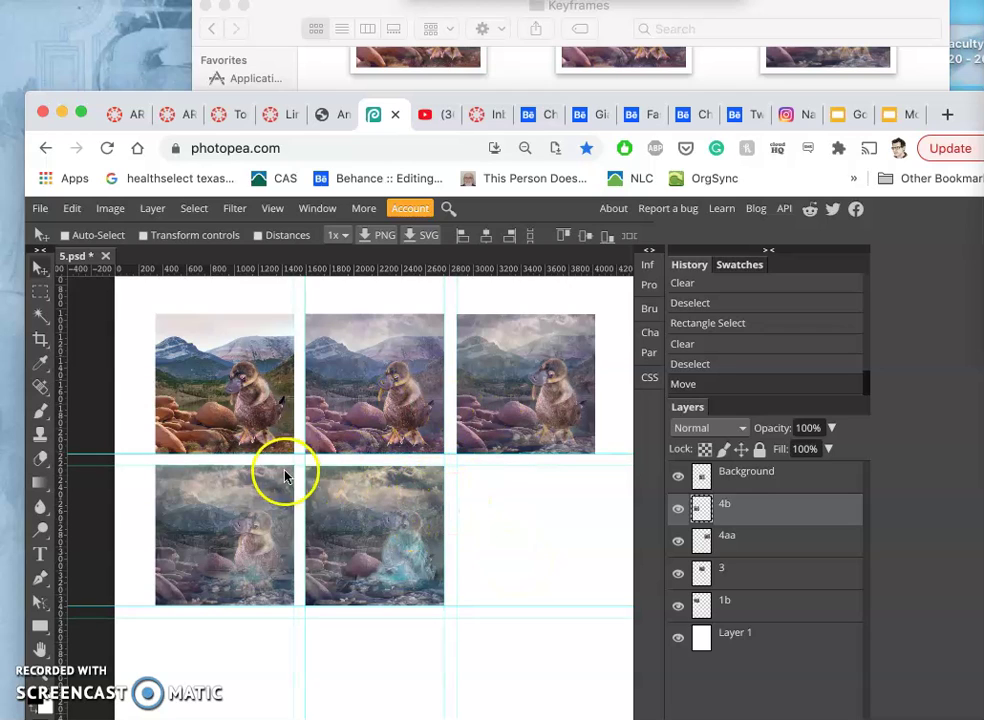
- Bring 7.jpg from the Keyframes folder into the storyboard's bottom-right cell
left_click(733, 61)
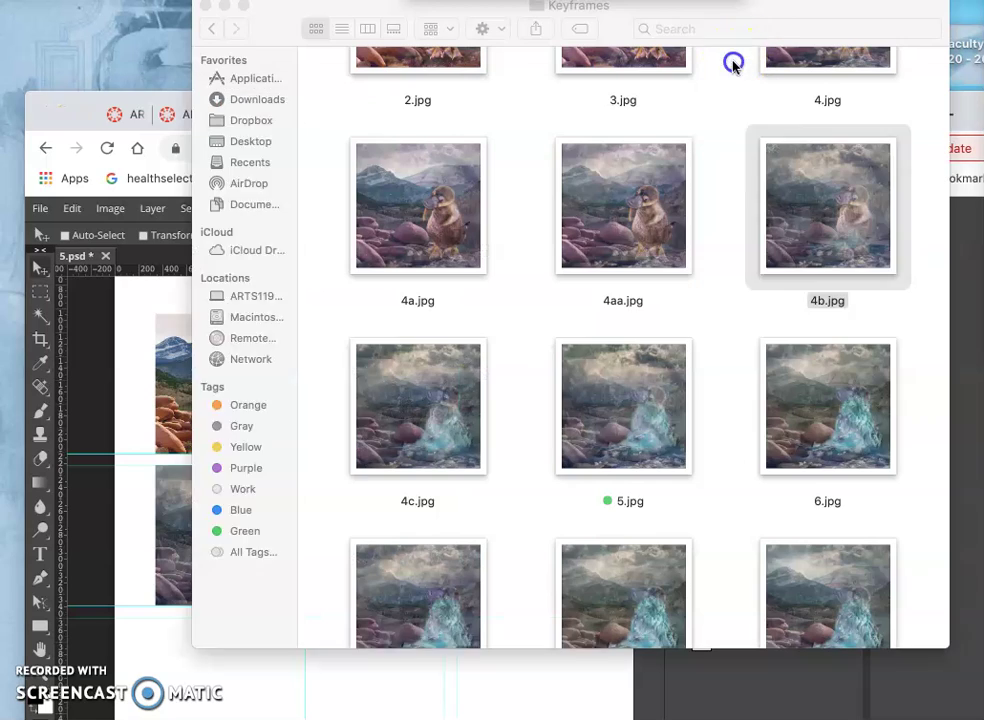
scroll(727, 288, "down", 1)
scroll(727, 288, "down", 5)
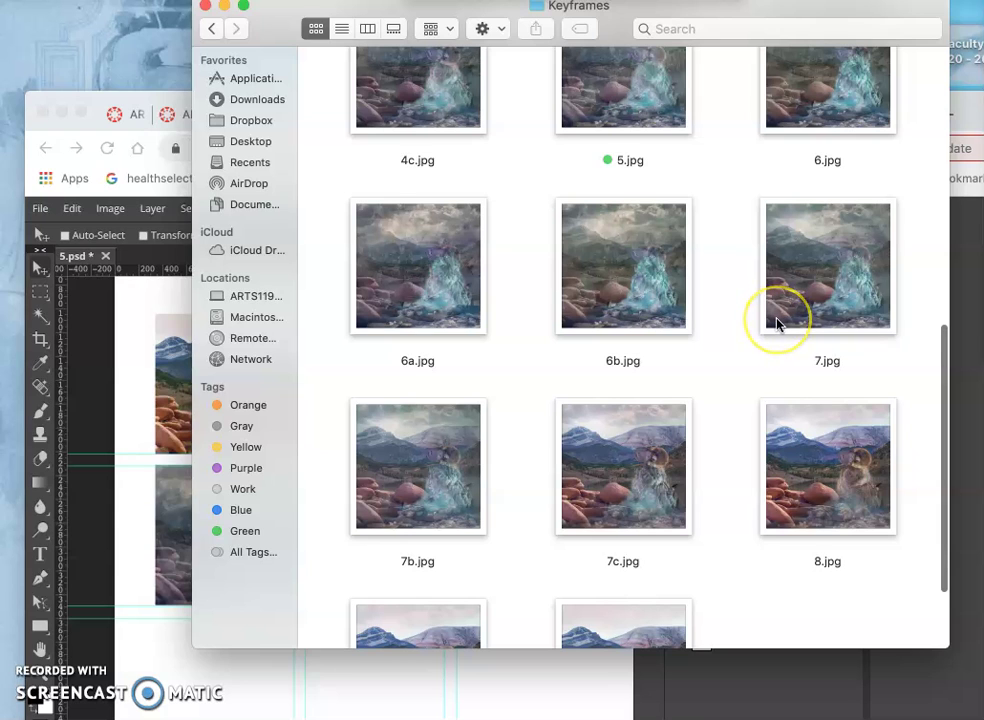
left_click(834, 302)
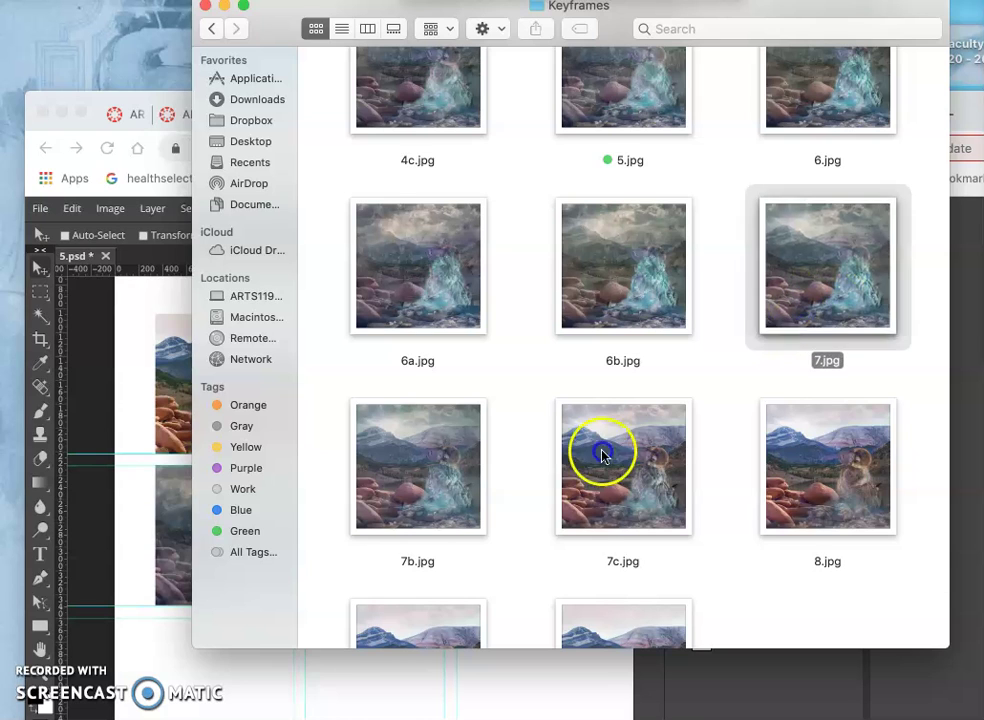
left_click_drag(602, 455, 259, 676)
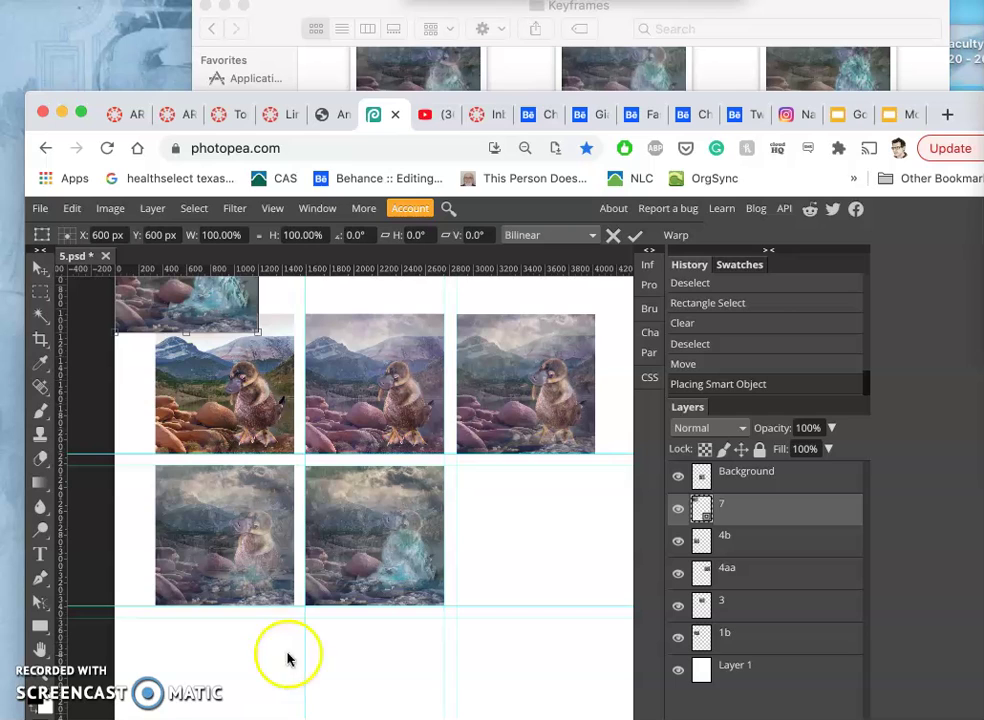
left_click_drag(224, 285, 566, 578)
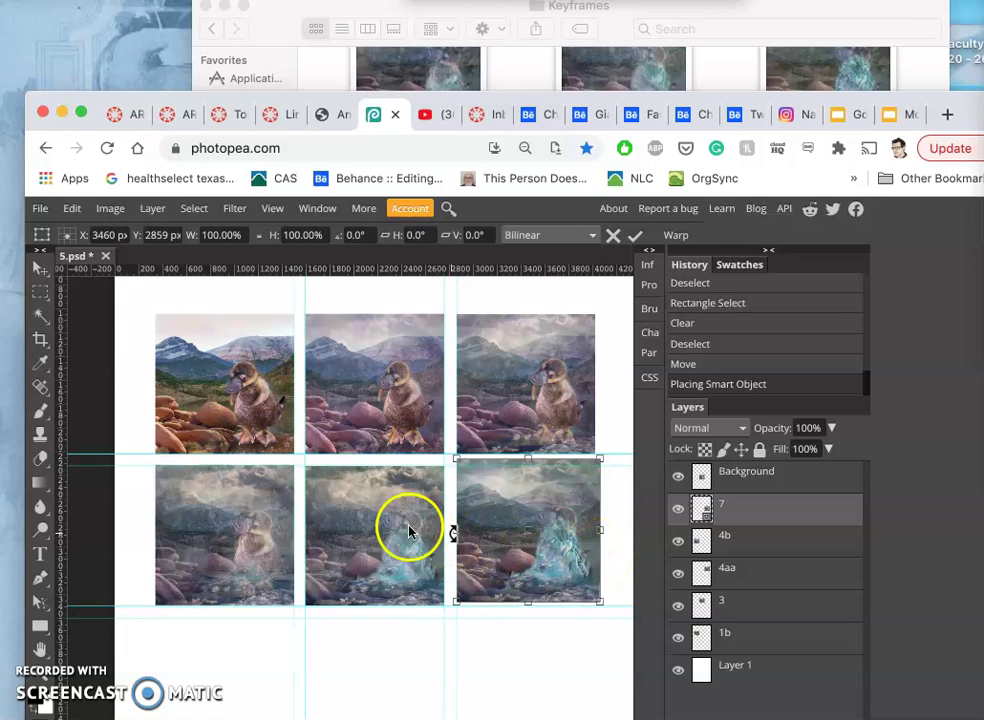
- Drag 4c.jpg from the Keyframes folder into the storyboard as a new layer
left_click(718, 86)
scroll(684, 200, "up", 3)
scroll(684, 203, "up", 1)
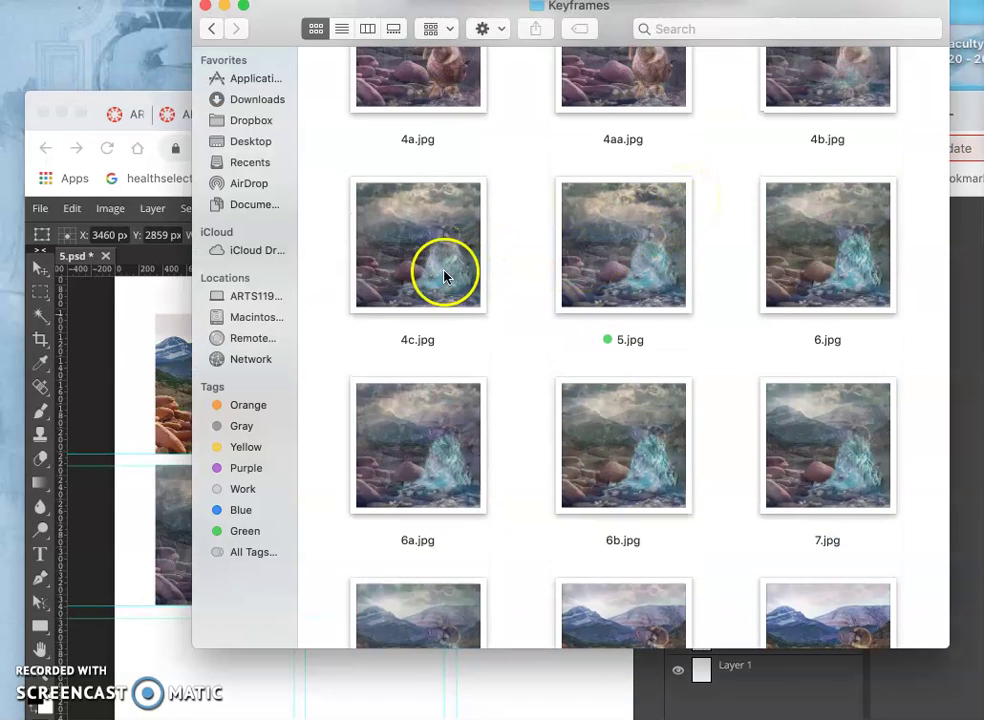
left_click(184, 549)
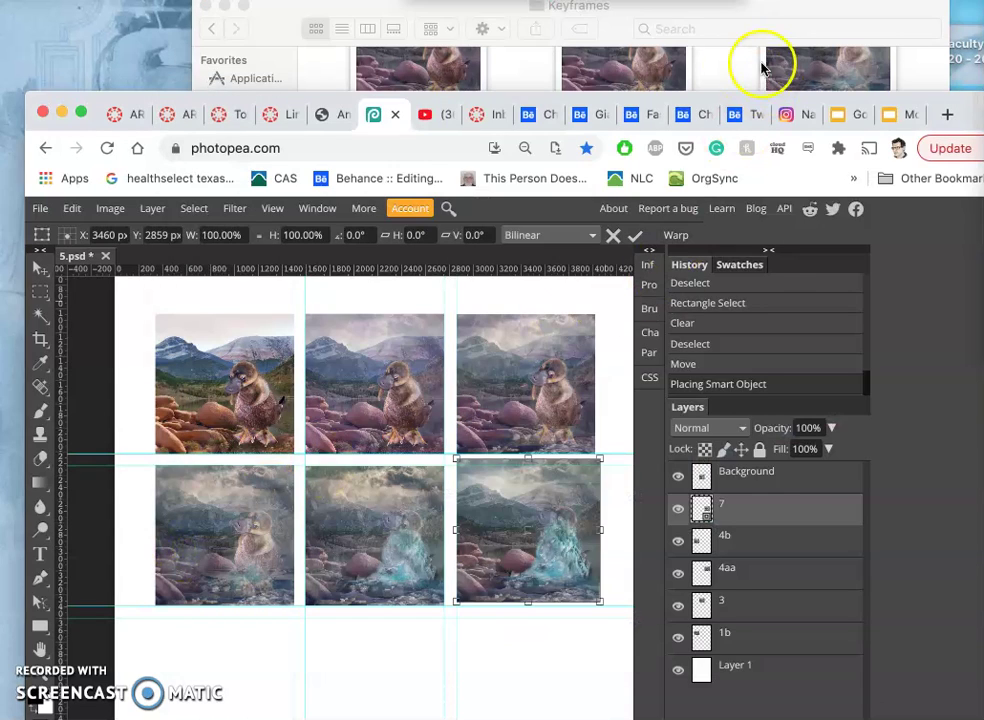
left_click(736, 66)
scroll(527, 272, "up", 4)
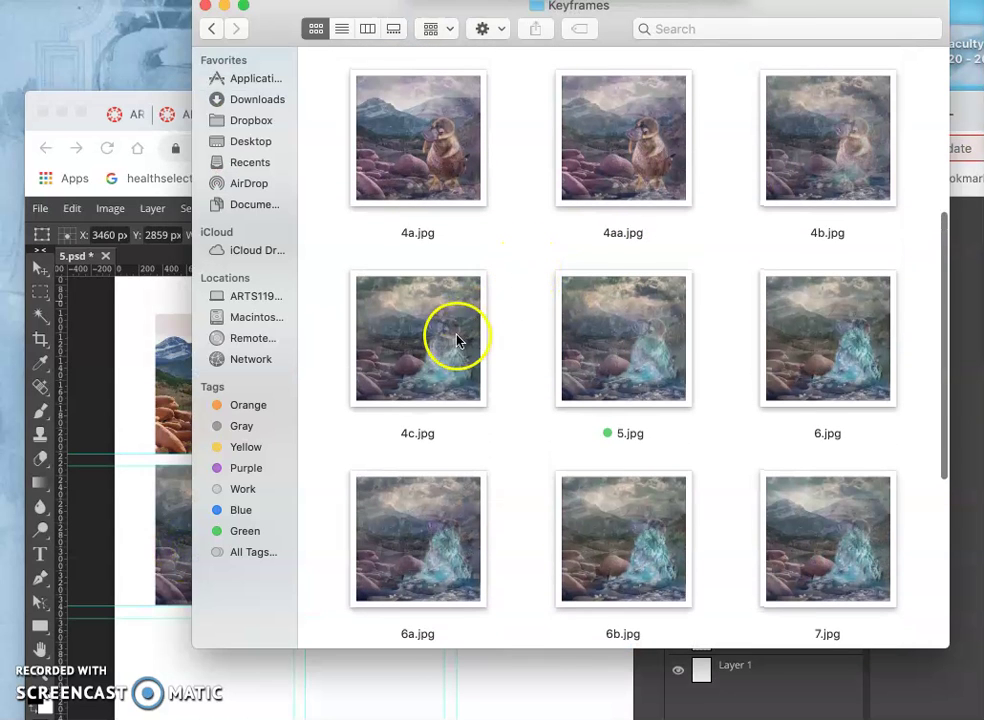
scroll(453, 340, "down", 3)
left_click_drag(450, 310, 181, 657)
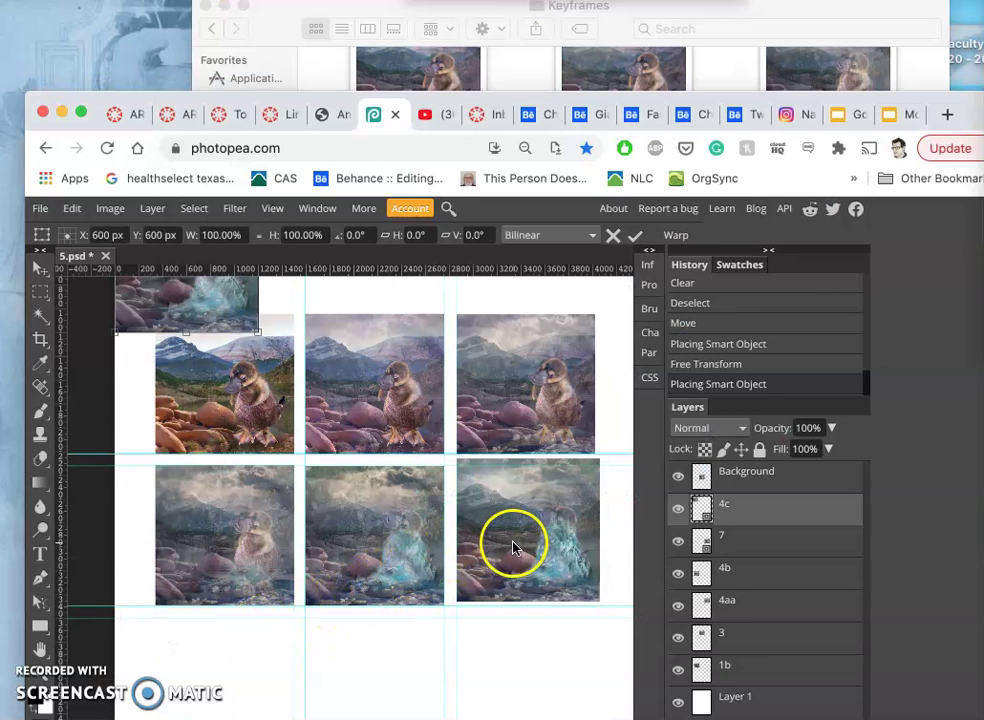
- Commit the 4c placement lower on the grid and hide the Background layer
left_click_drag(478, 586, 588, 683)
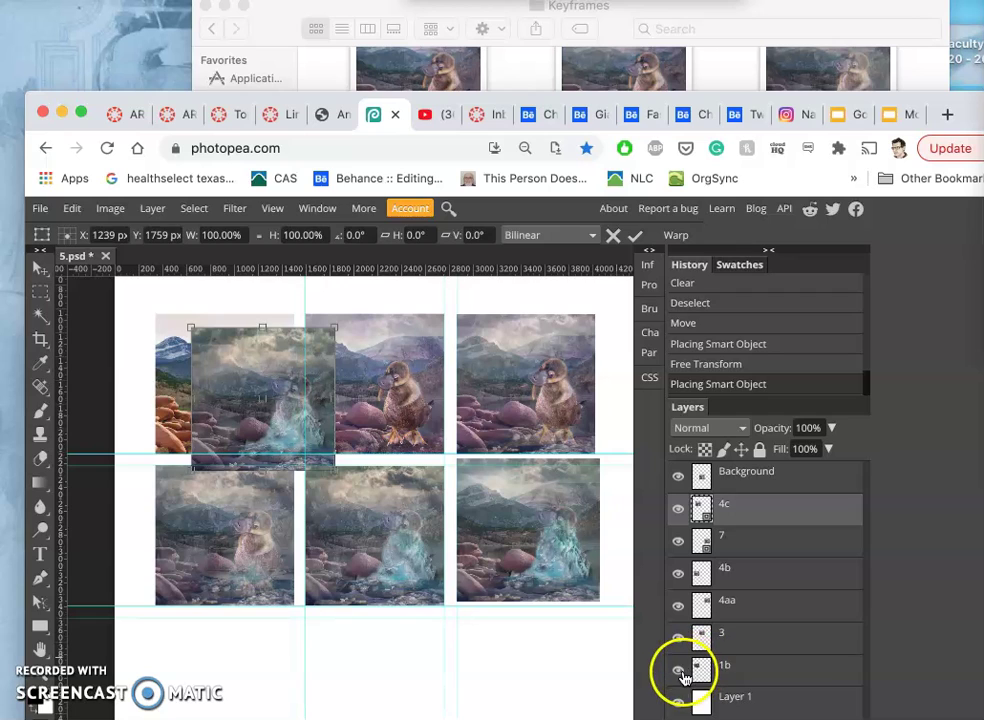
key("Return")
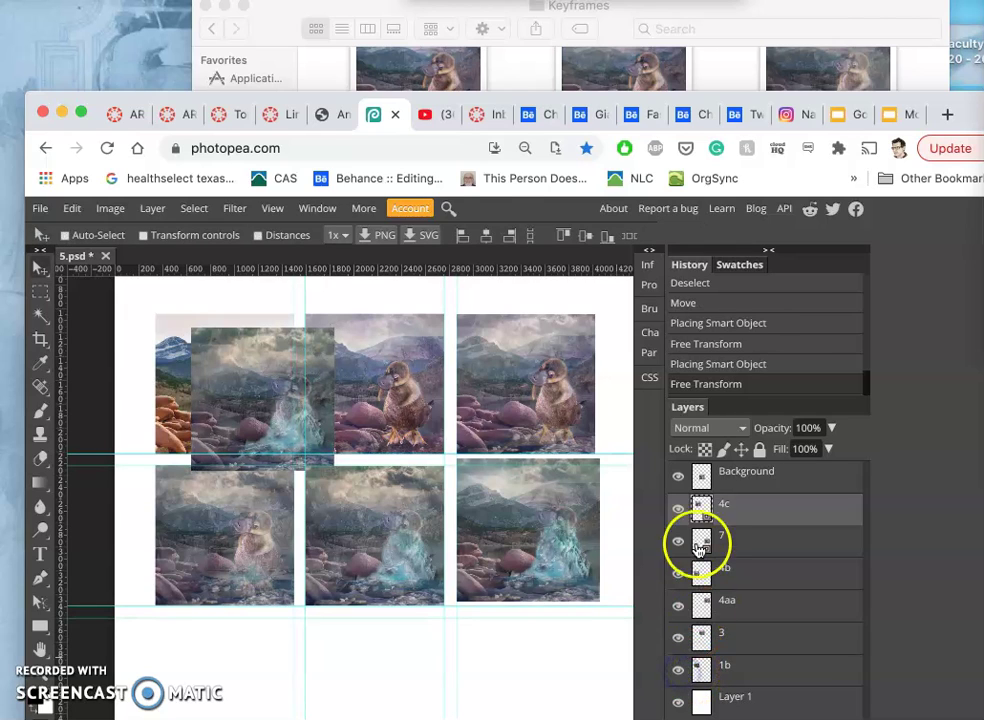
left_click(678, 478)
- Move 4c into the bottom-middle cell and nudge it flush with the cell edges
left_click_drag(320, 463, 385, 555)
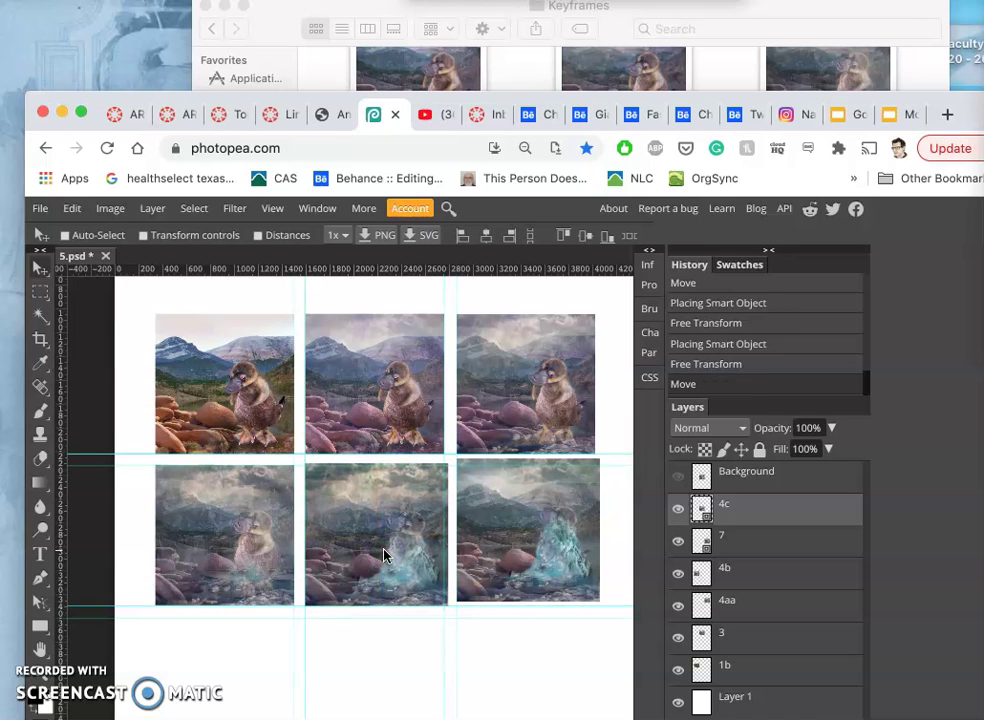
key("Left")
key("Left")
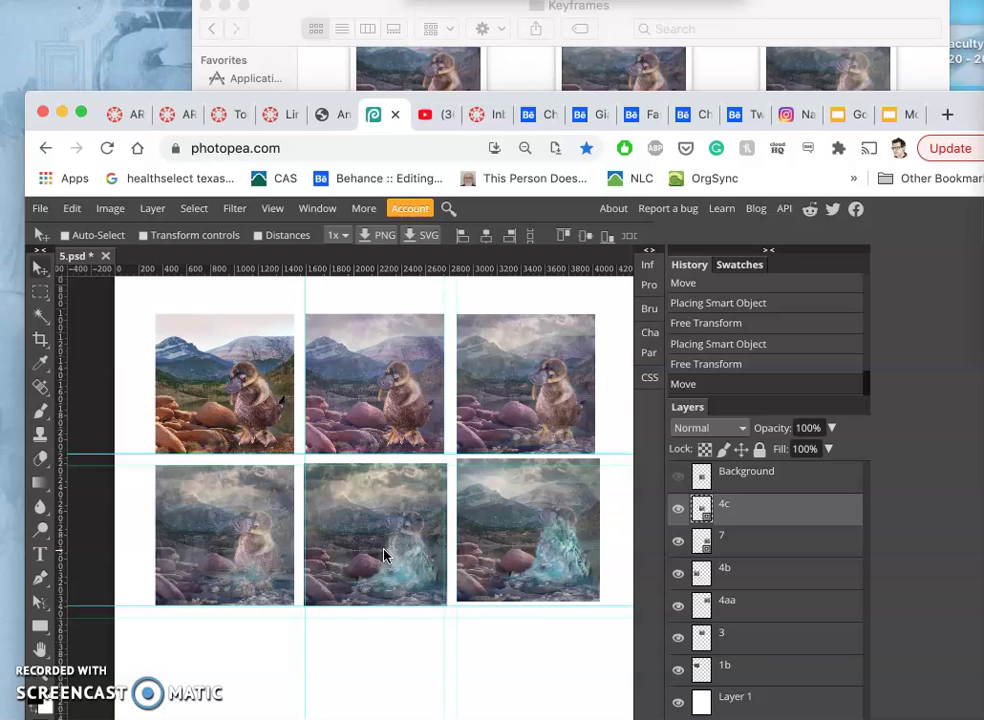
key("Down")
key("Down")
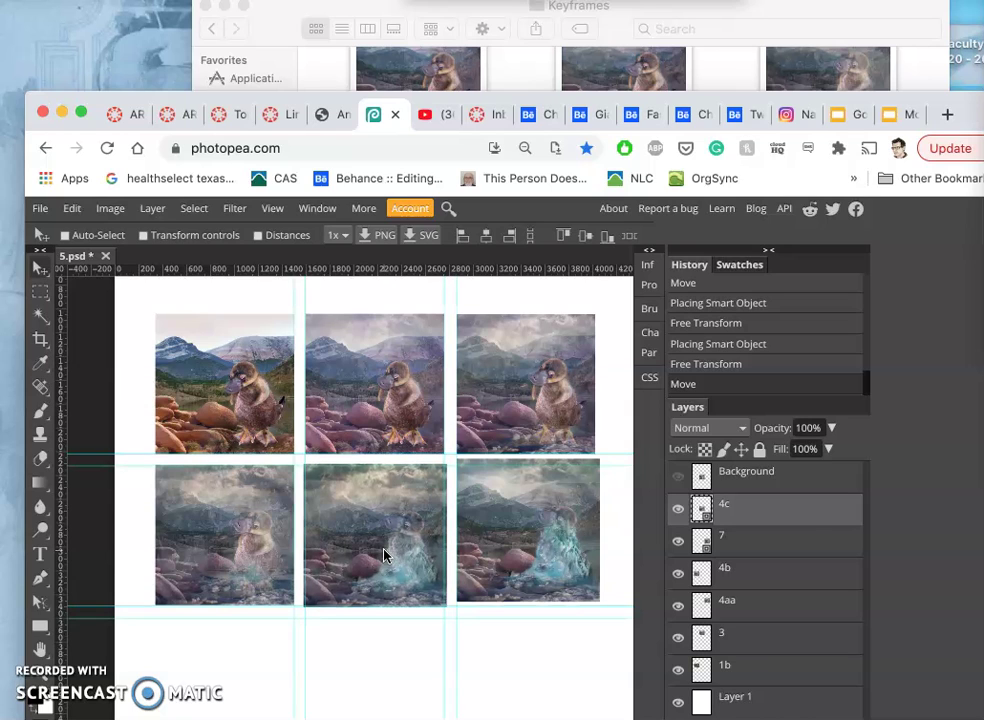
left_click(435, 494)
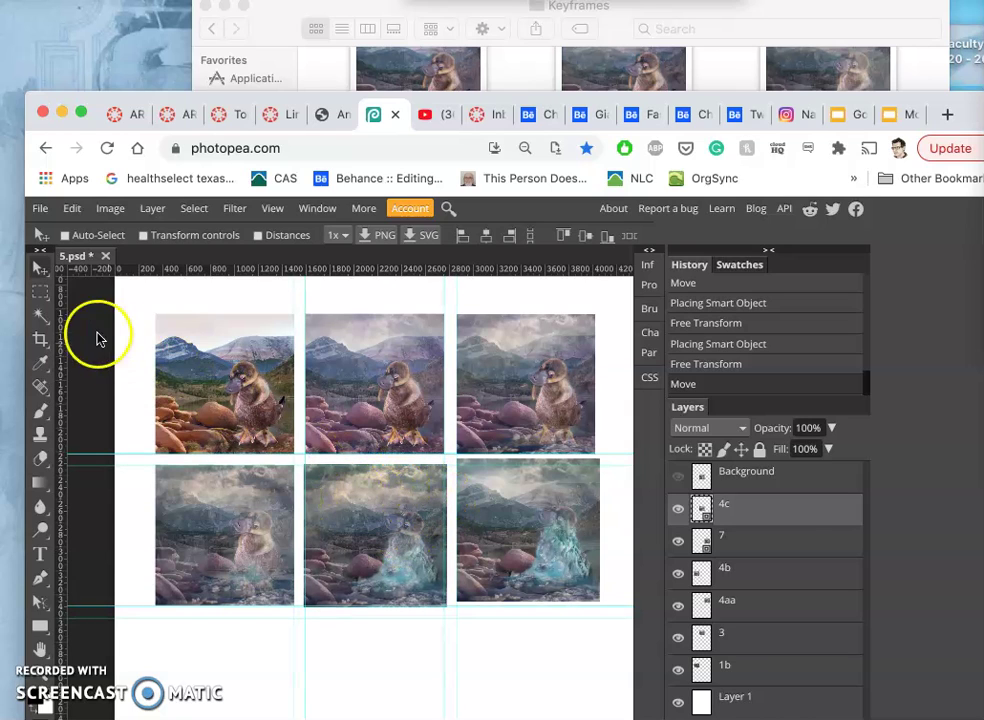
key("Up")
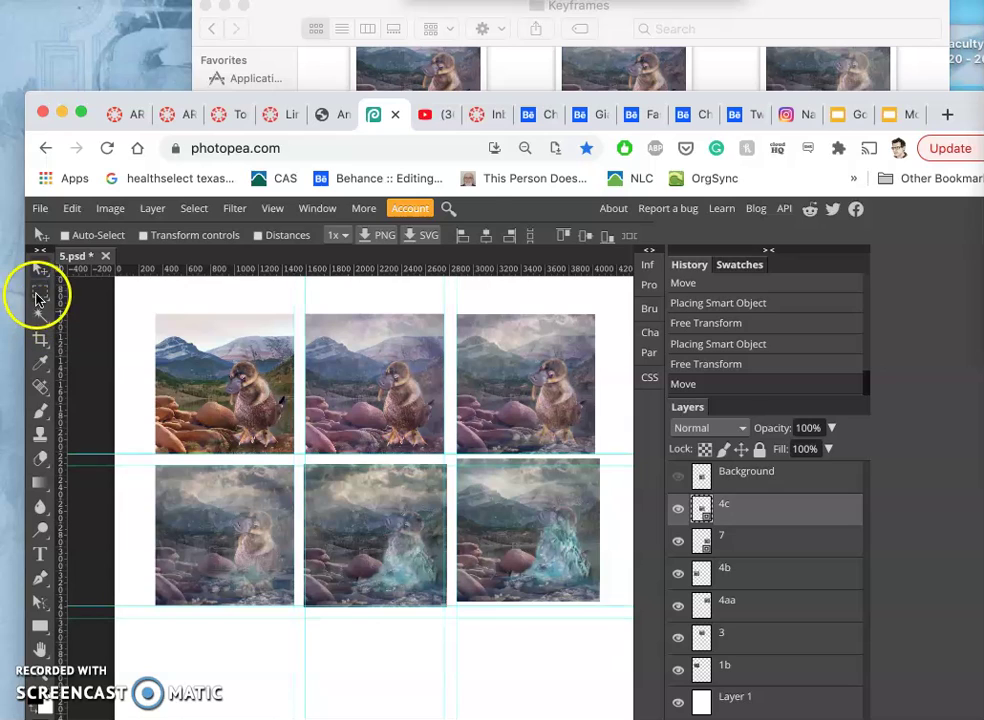
- Rasterize the 4c layer and erase the strip along the top of its cell
left_click(40, 291)
left_click_drag(295, 456, 458, 466)
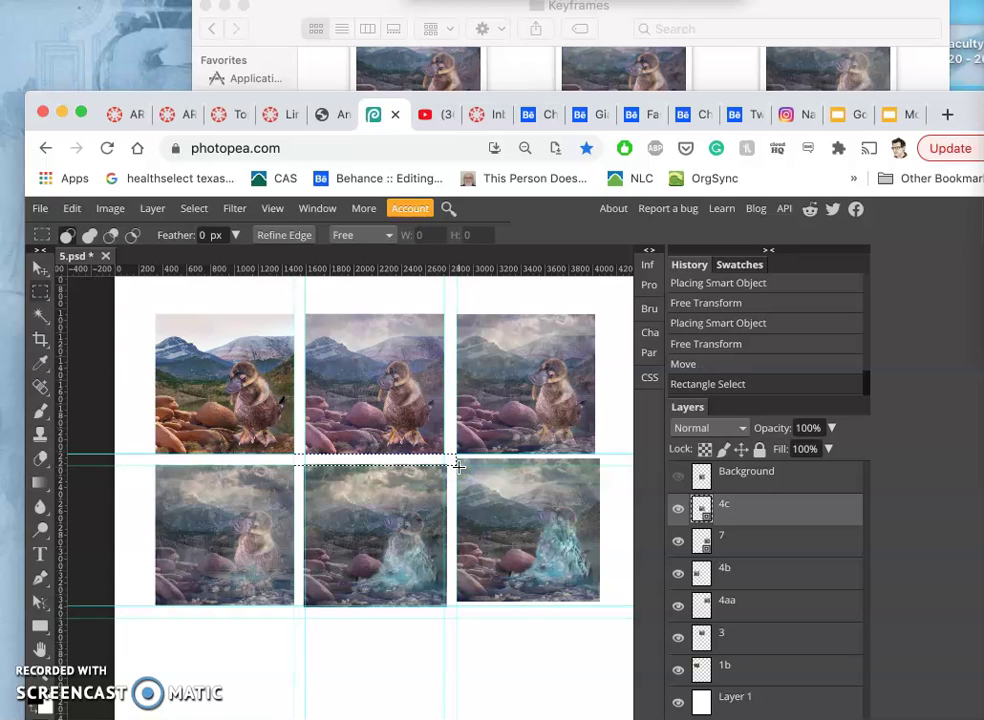
key("BackSpace")
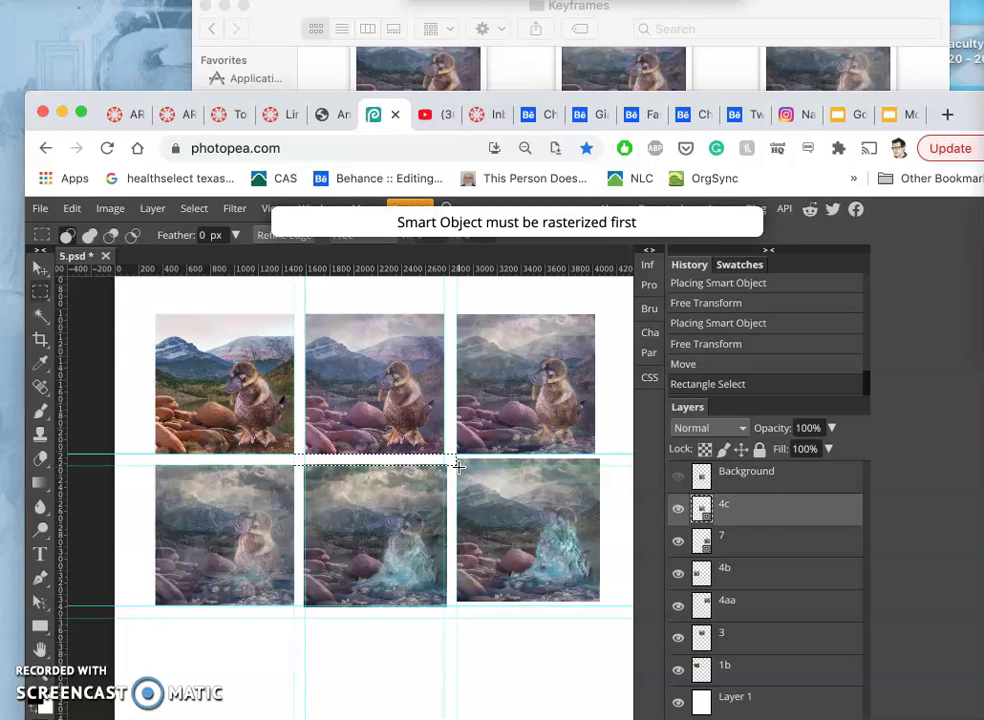
right_click(746, 519)
left_click(685, 508)
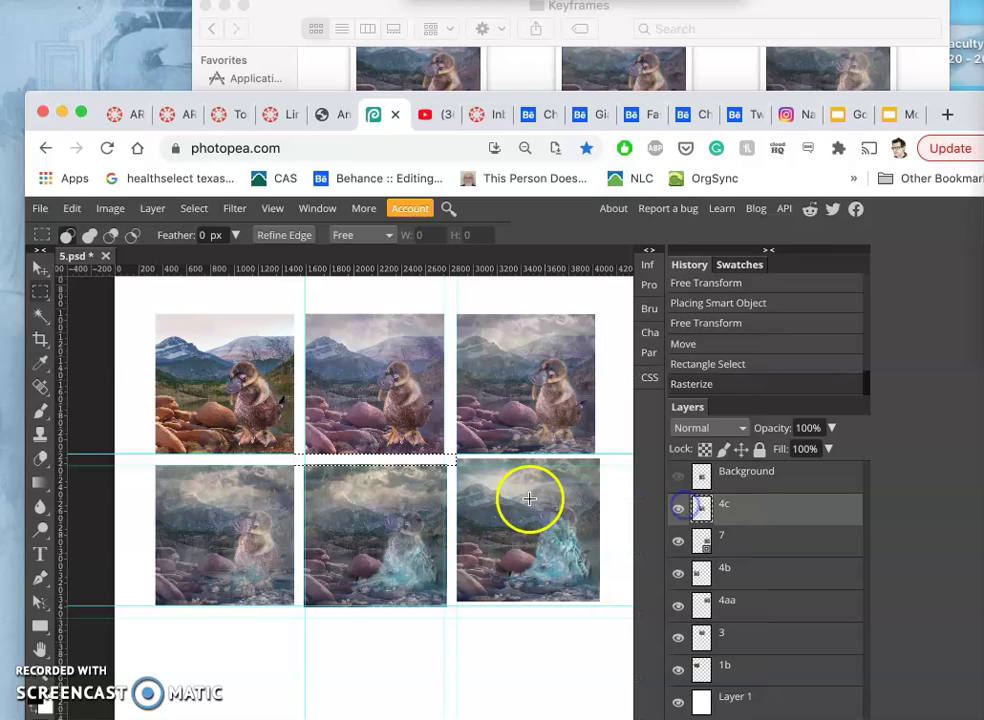
key("BackSpace")
- Erase the thin overhanging strip along 4c's right edge
left_click(504, 497)
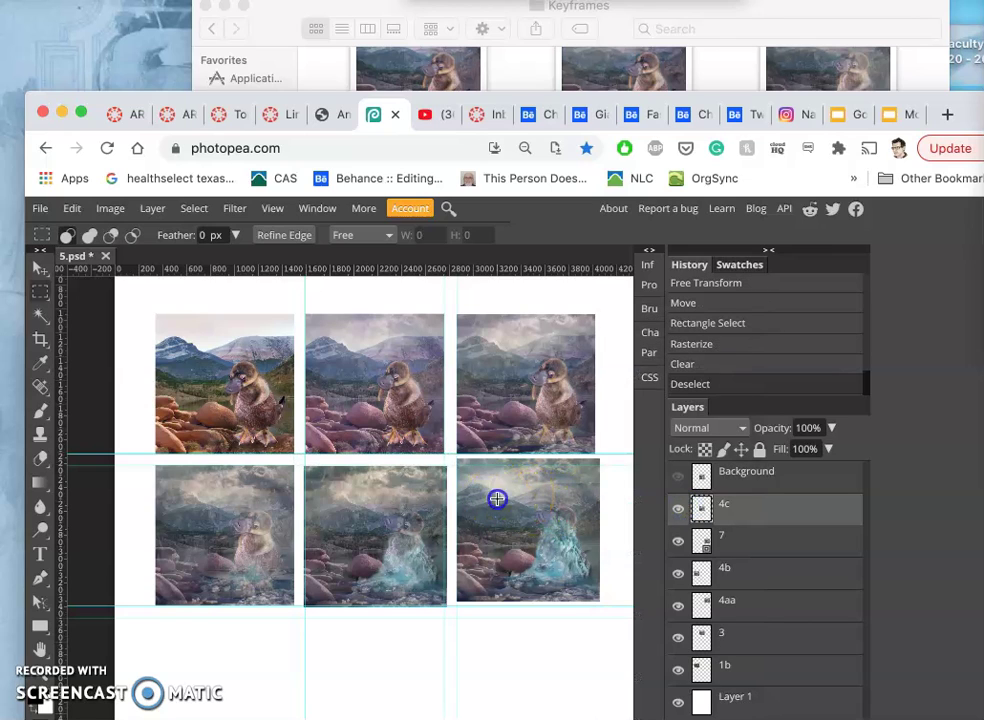
left_click_drag(479, 461, 445, 644)
key("BackSpace")
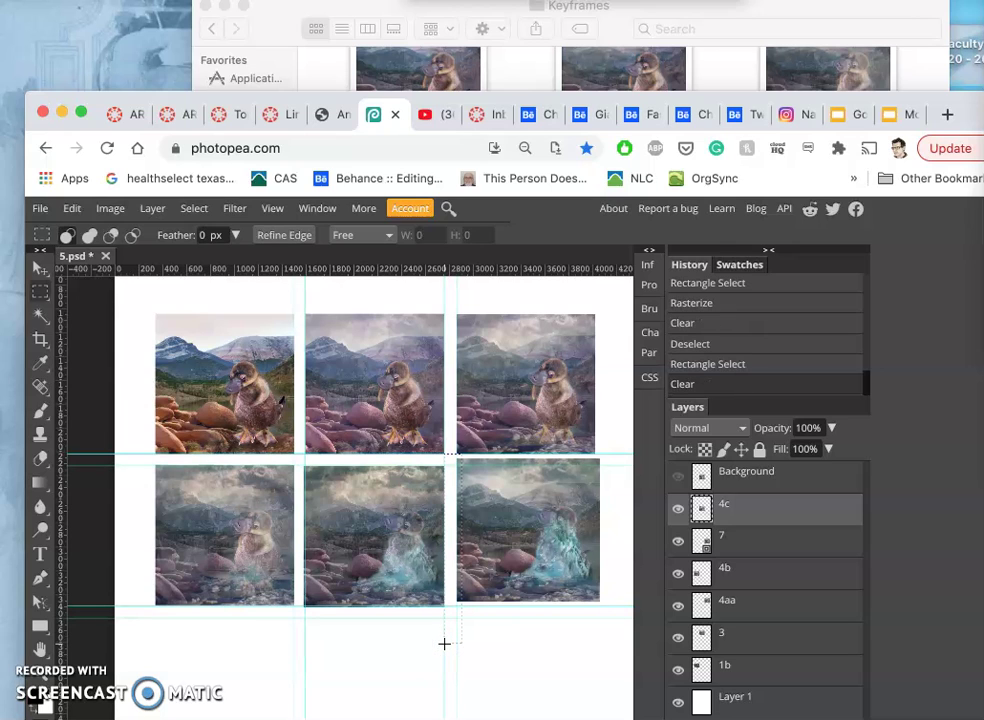